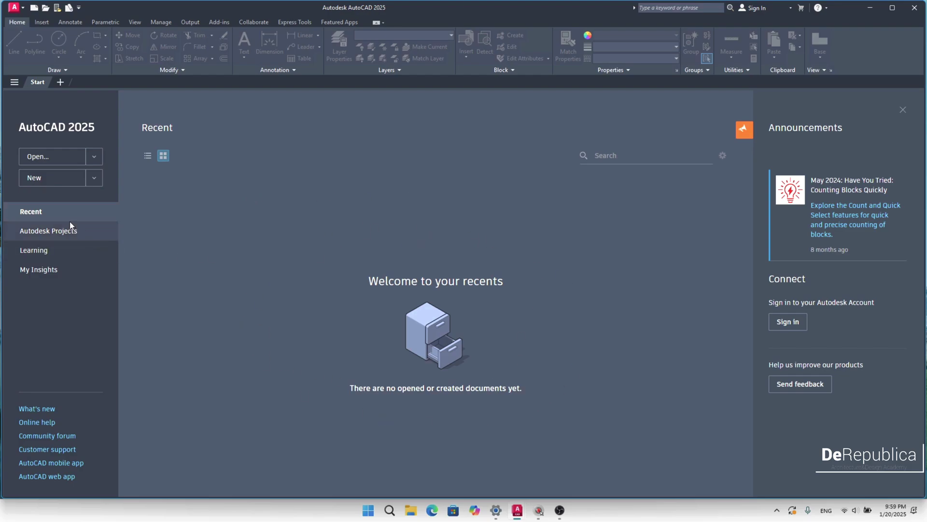
Browse the Autodesk Projects, Learning and My Insights sections, then view the Open options.
{"action": "left_click", "coordinate": [69, 235]}
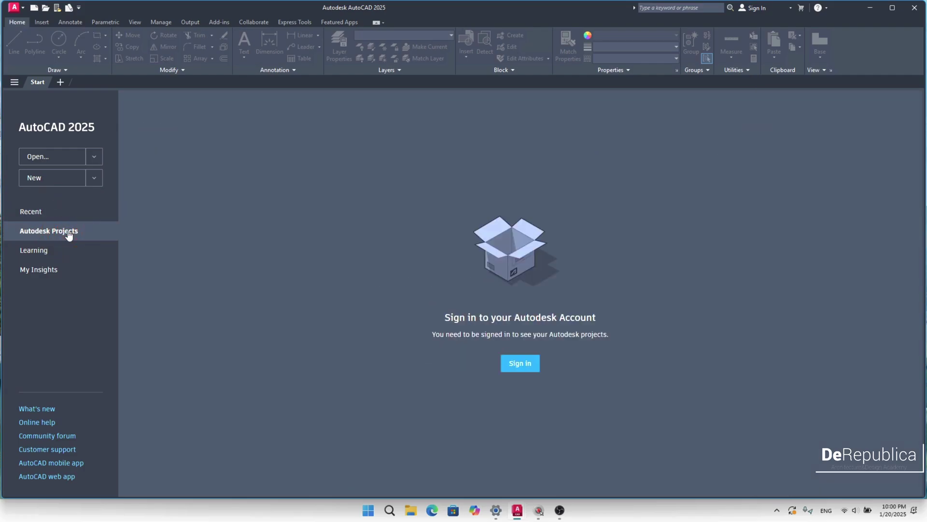
{"action": "left_click", "coordinate": [54, 250]}
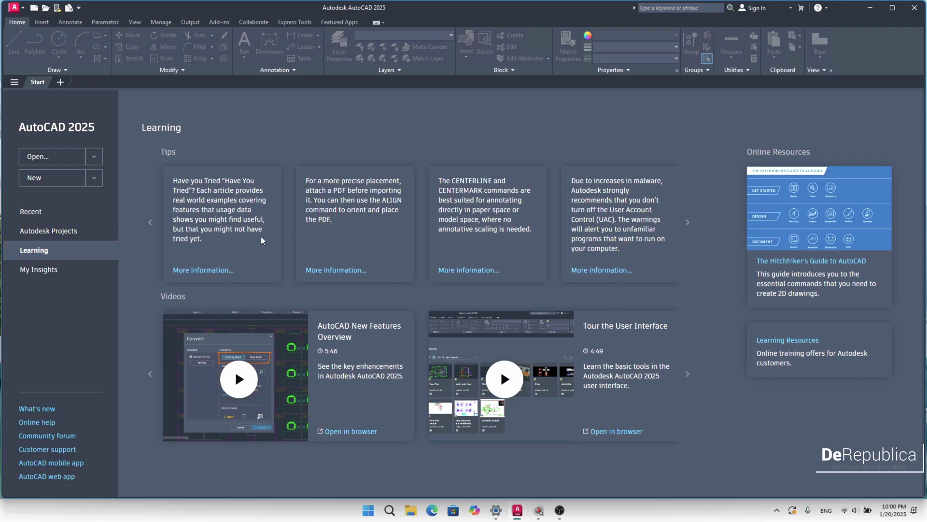
{"action": "left_click", "coordinate": [54, 269]}
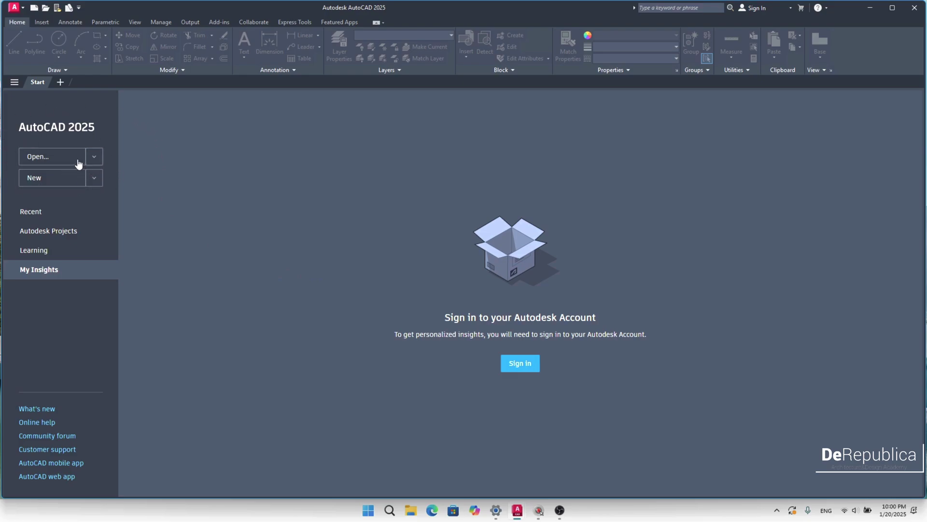
{"action": "left_click", "coordinate": [94, 157]}
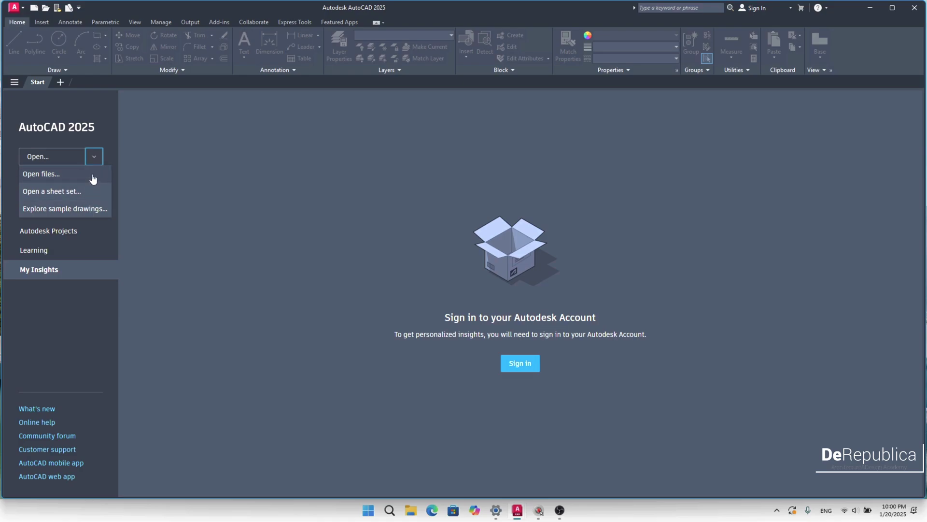
{"action": "left_click", "coordinate": [105, 139]}
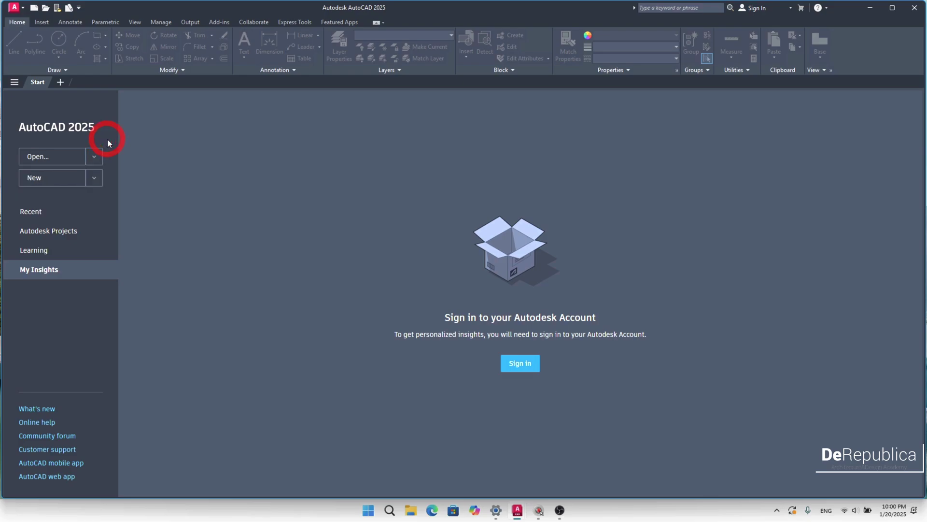
{"action": "left_click", "coordinate": [57, 182]}
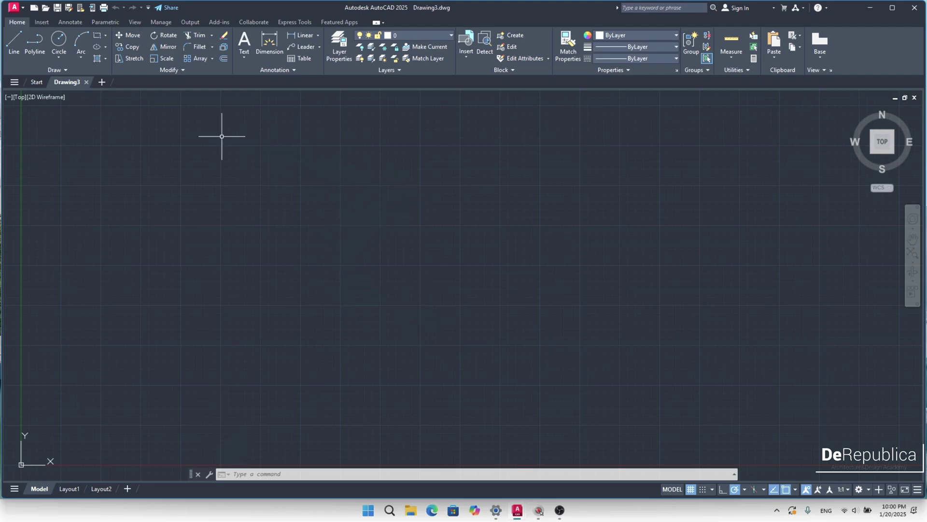
{"action": "left_click", "coordinate": [102, 83]}
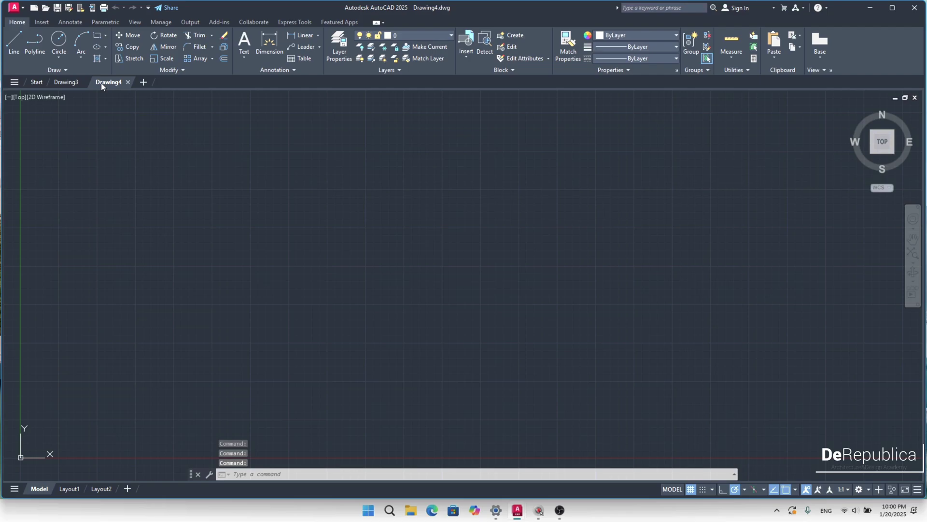
{"action": "left_click", "coordinate": [143, 83]}
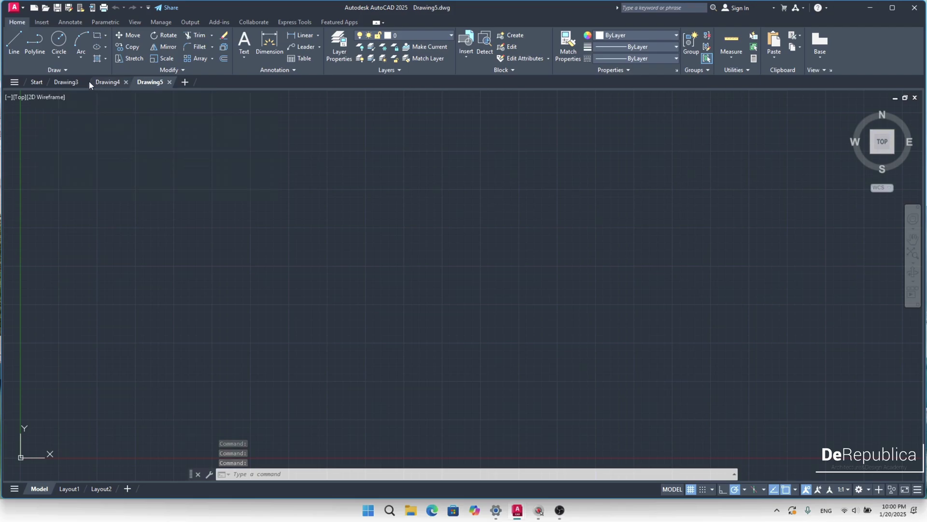
{"action": "left_click", "coordinate": [71, 82]}
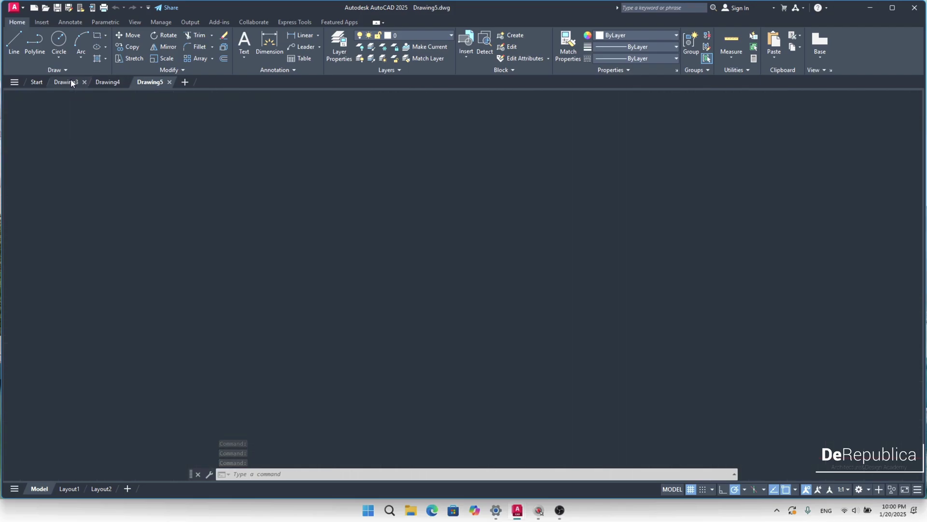
{"action": "left_click", "coordinate": [104, 82]}
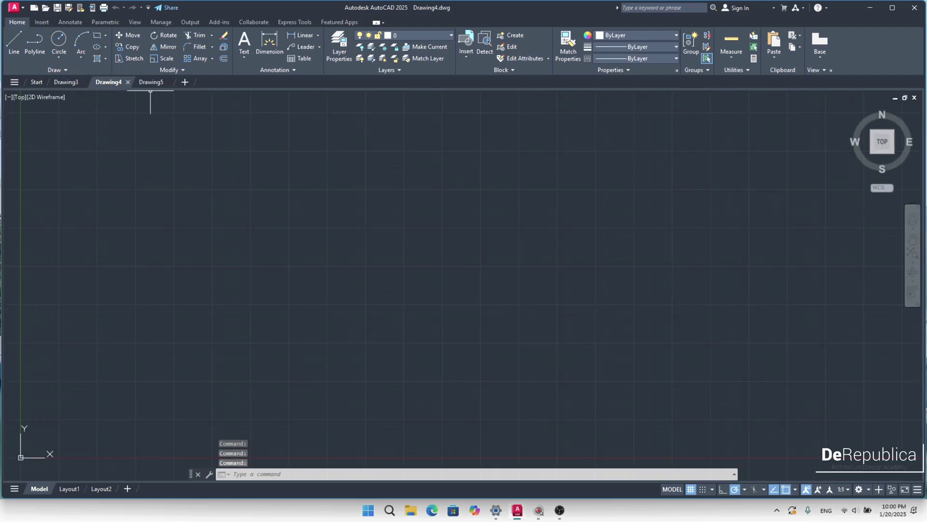
{"action": "left_click", "coordinate": [170, 82]}
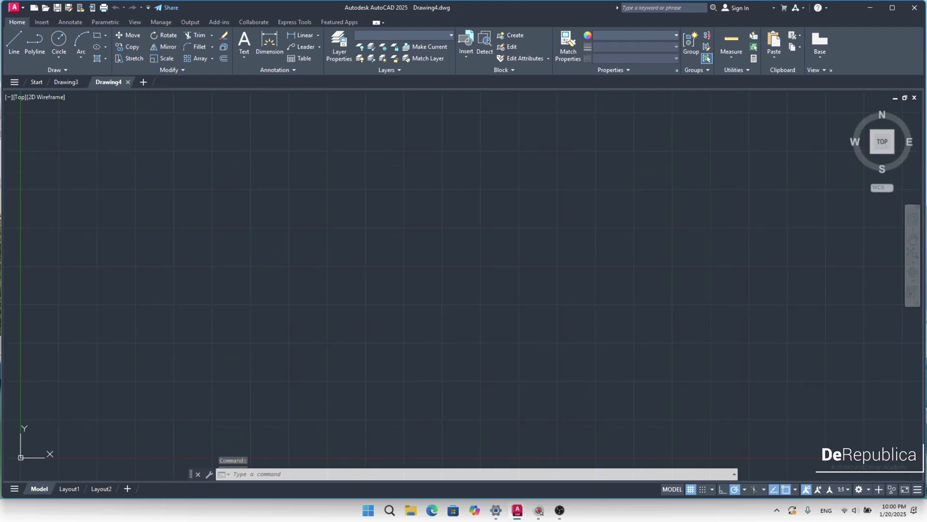
{"action": "left_click", "coordinate": [128, 81]}
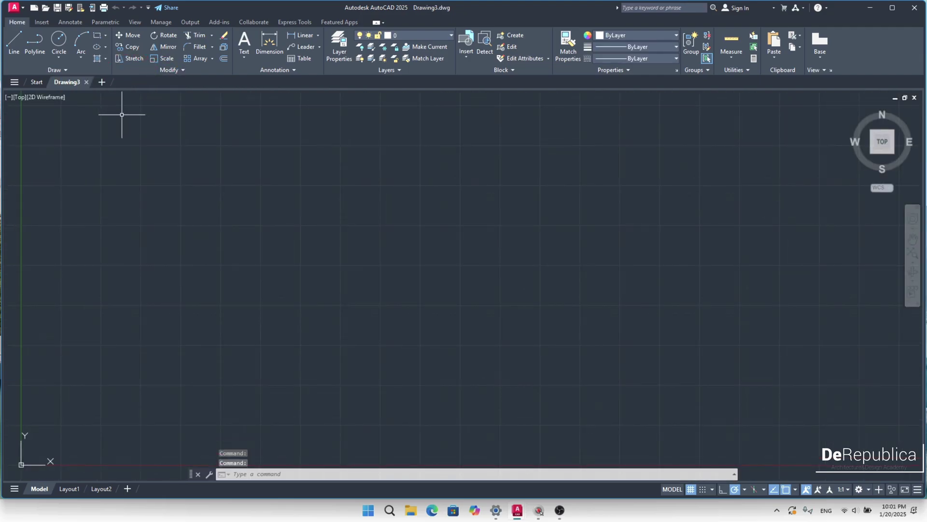
{"action": "mouse_move", "coordinate": [85, 83]}
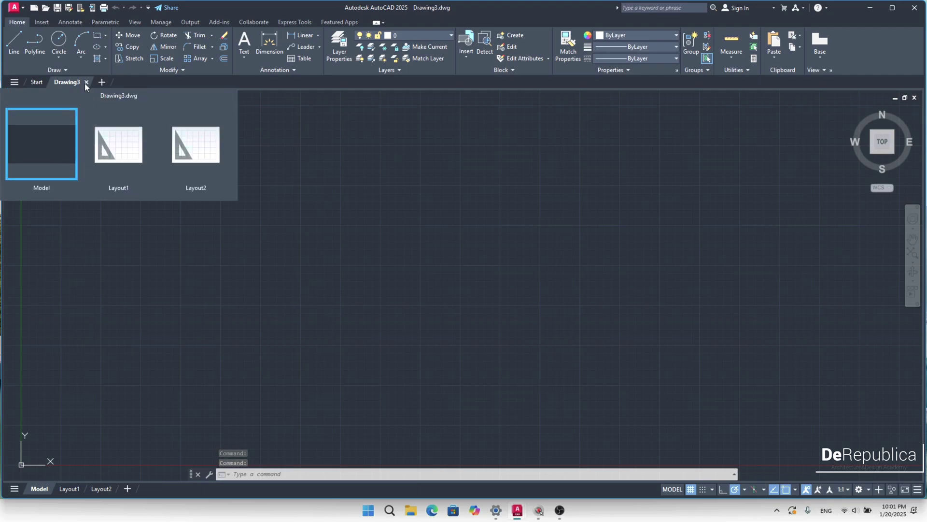
{"action": "left_click", "coordinate": [86, 82]}
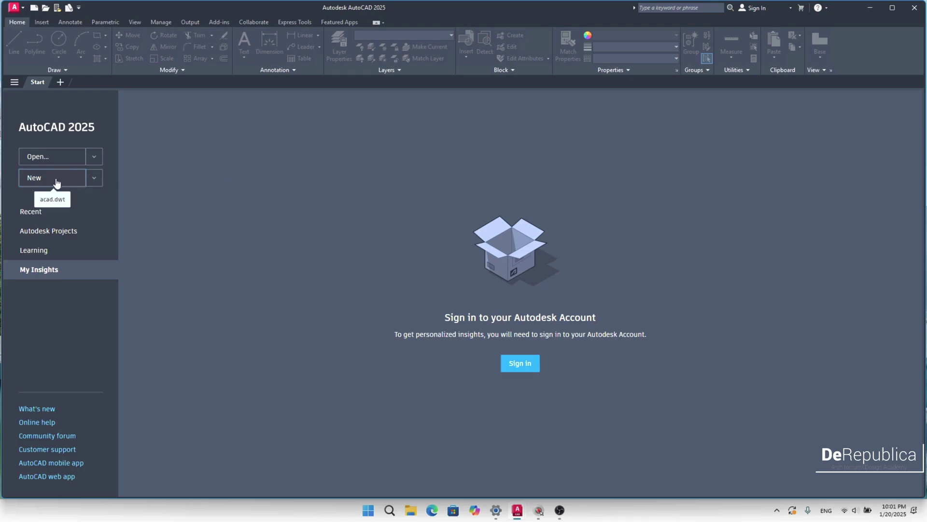
Create a new drawing, Drawing6, from the acad template via Browse templates.
{"action": "left_click", "coordinate": [94, 179]}
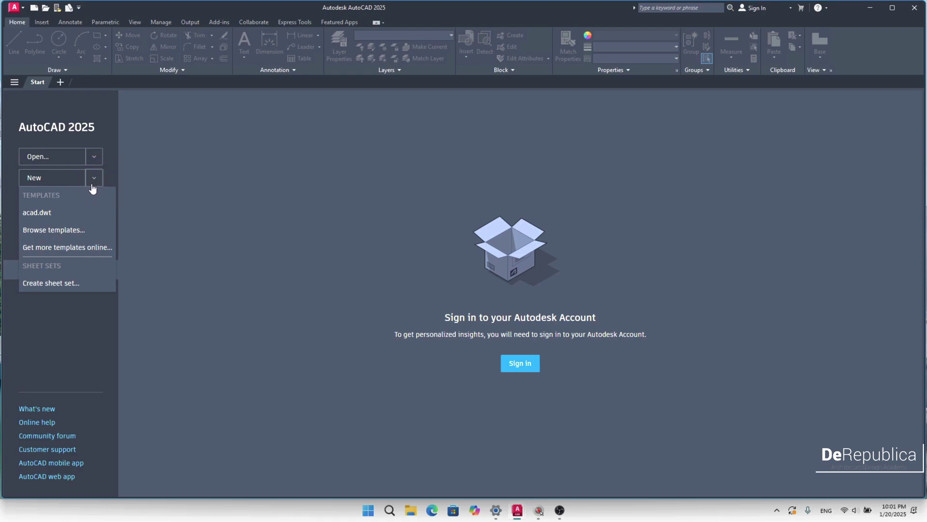
{"action": "left_click", "coordinate": [70, 229]}
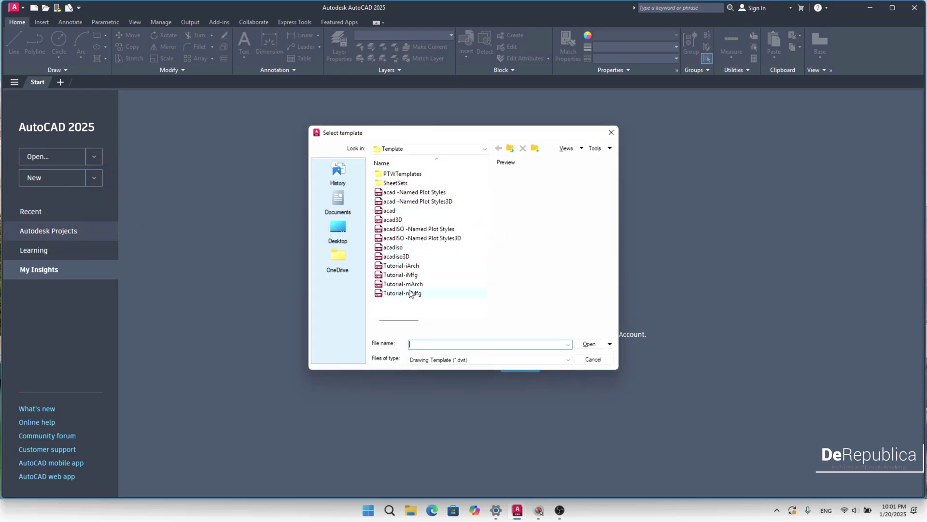
{"action": "left_click", "coordinate": [394, 211]}
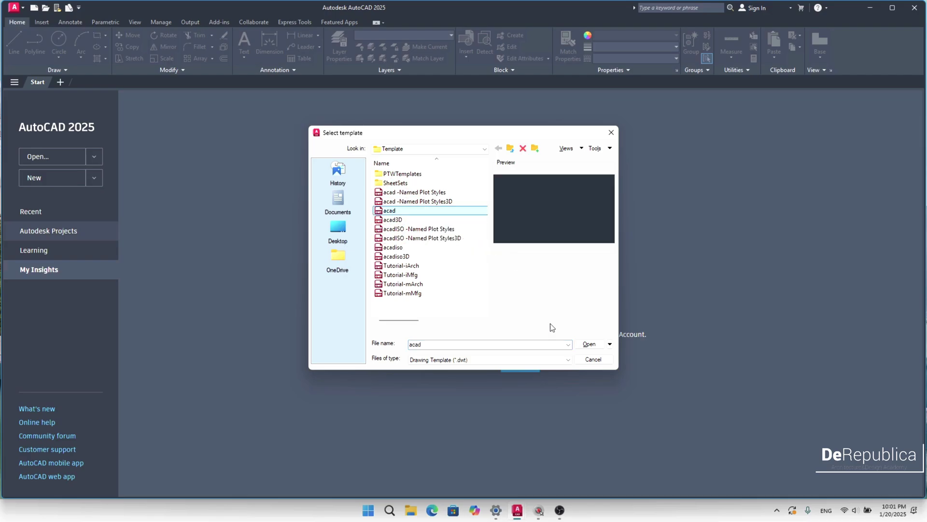
{"action": "left_click", "coordinate": [587, 345]}
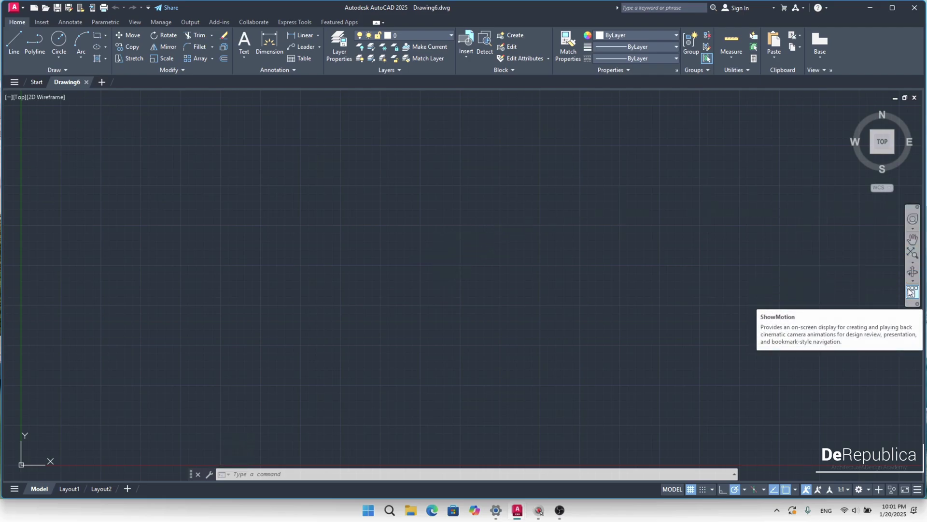
{"action": "mouse_move", "coordinate": [876, 152]}
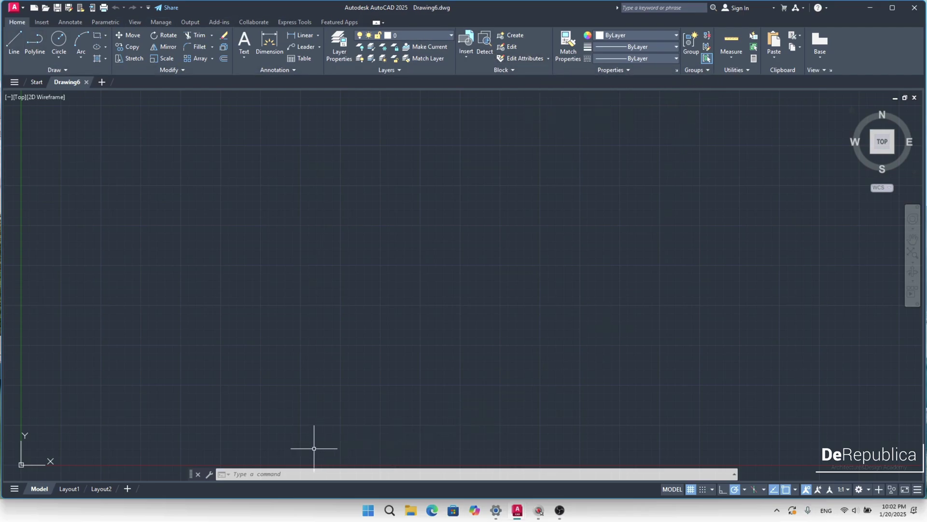
{"action": "left_click", "coordinate": [245, 474]}
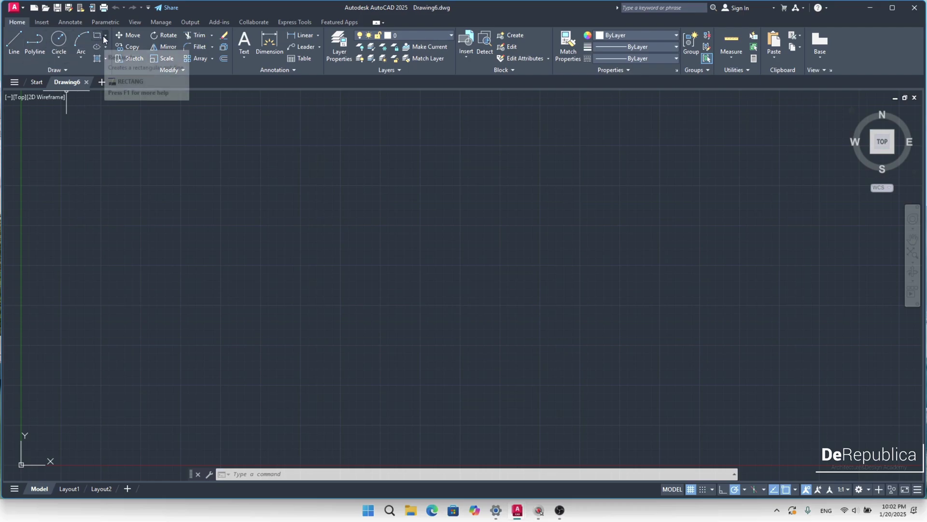
{"action": "left_click", "coordinate": [105, 37]}
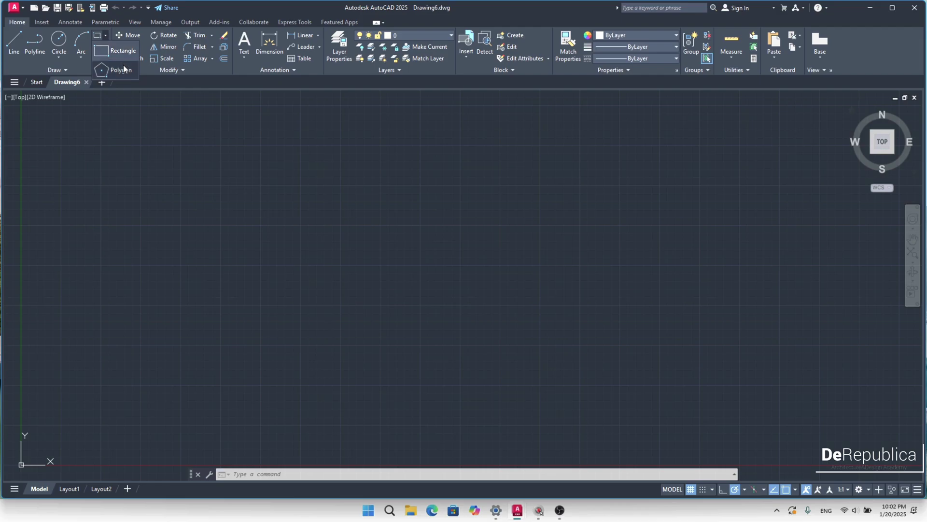
{"action": "left_click", "coordinate": [106, 36]}
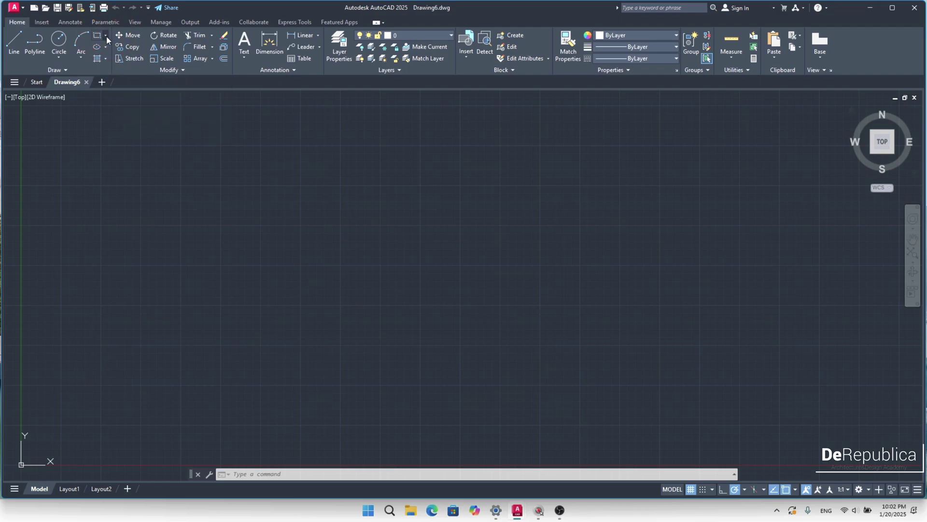
{"action": "left_click", "coordinate": [59, 57]}
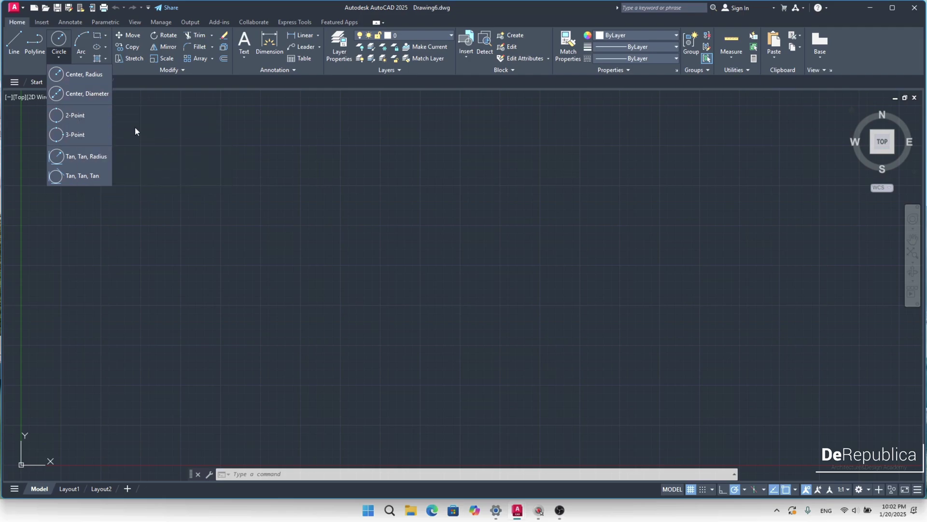
{"action": "left_click", "coordinate": [135, 127]}
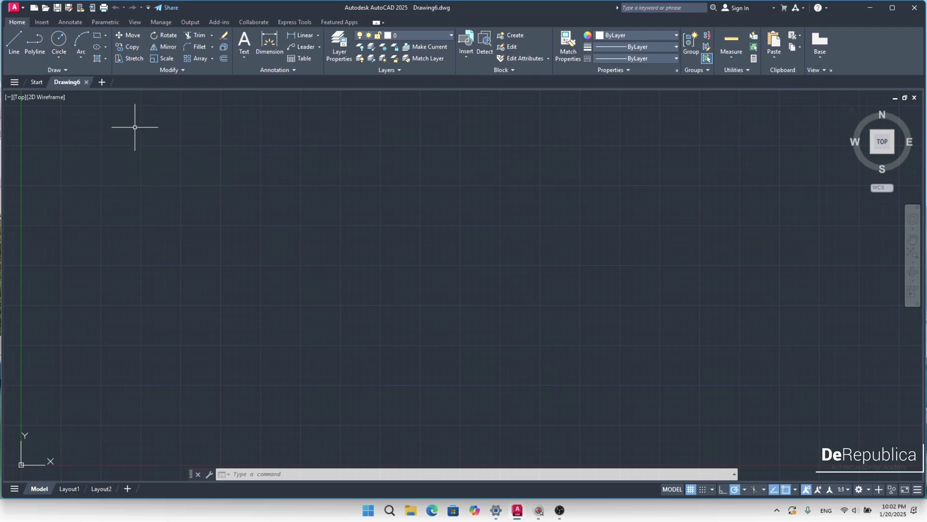
Draw the line profile: horizontal run, 5-up, 2-across, 5-down step, then a final horizontal run.
{"action": "left_click", "coordinate": [13, 49]}
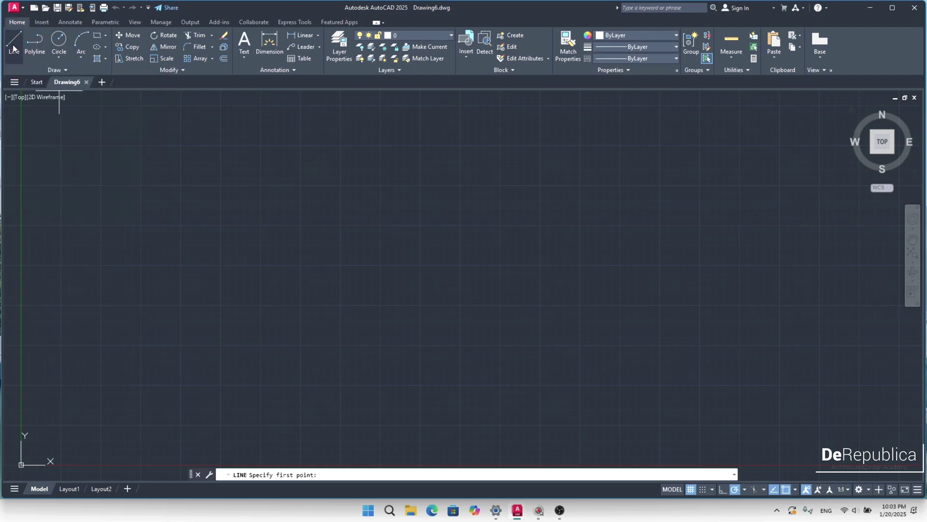
{"action": "left_click", "coordinate": [221, 225]}
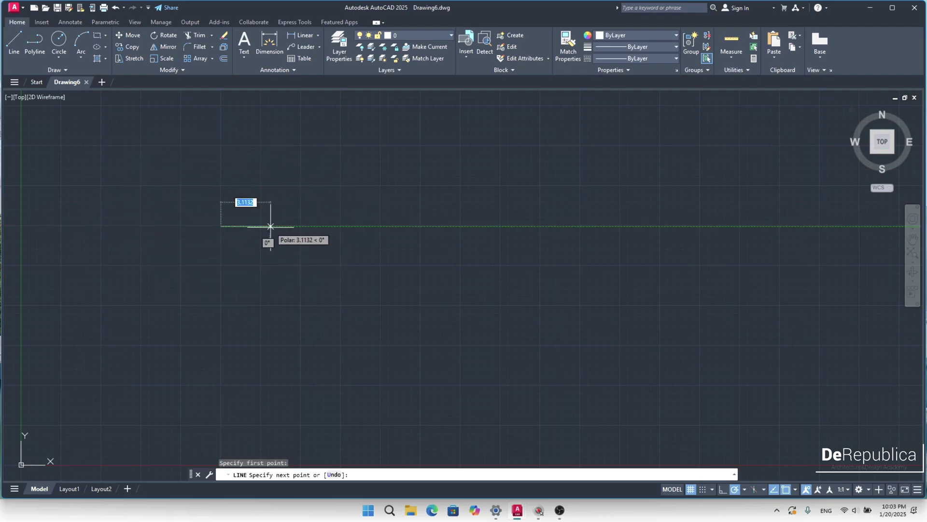
{"action": "left_click", "coordinate": [361, 226]}
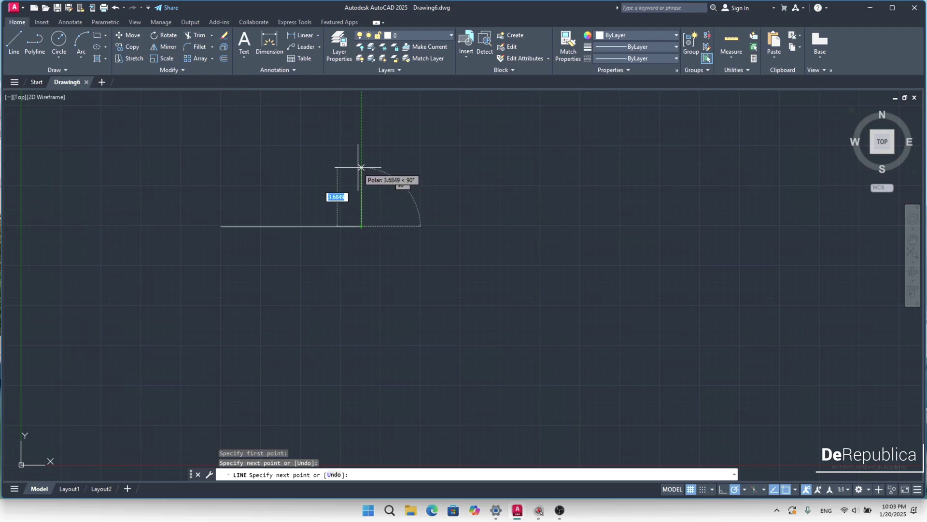
{"action": "type", "text": "5"}
{"action": "key", "text": "Return"}
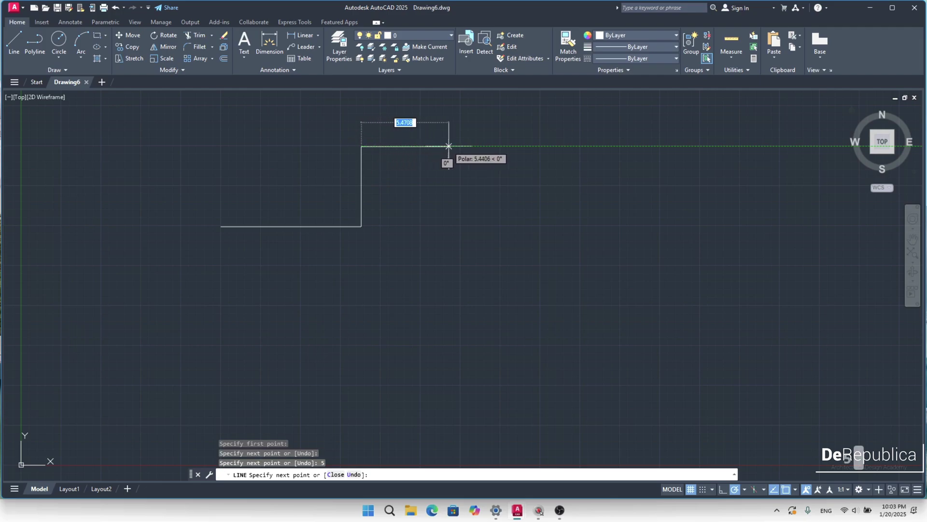
{"action": "type", "text": "2895"}
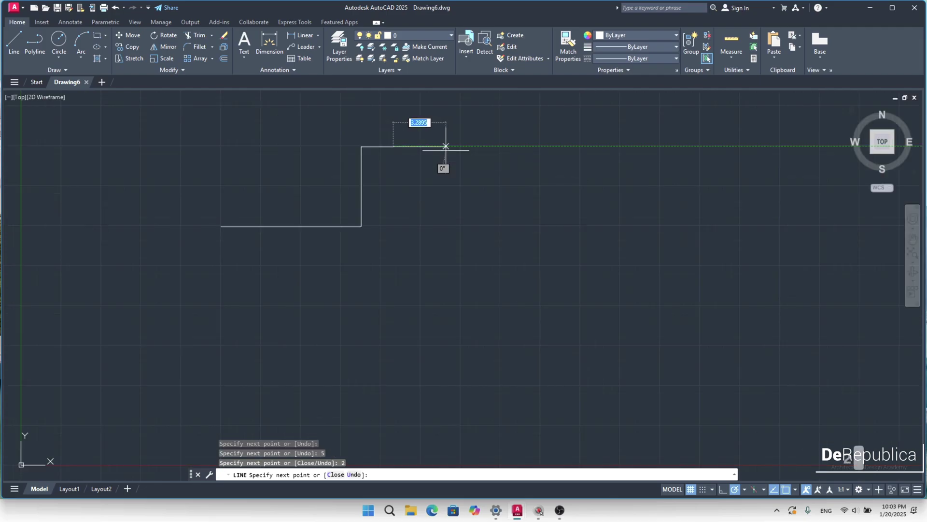
{"action": "key", "text": "Return"}
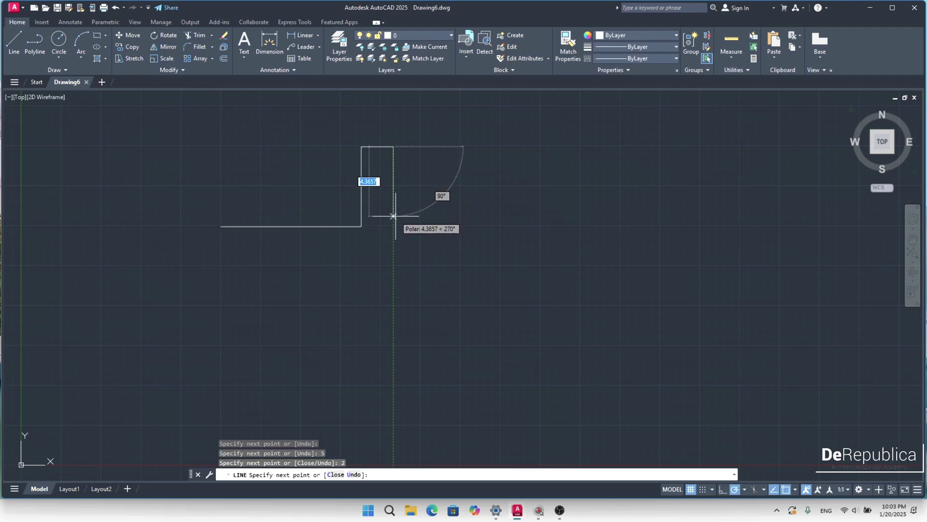
{"action": "type", "text": "5"}
{"action": "key", "text": "Return"}
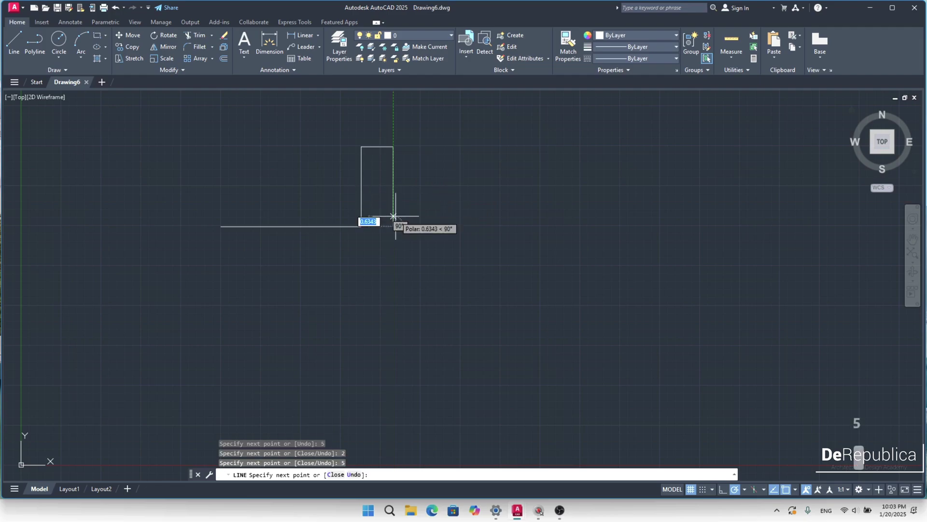
{"action": "left_click", "coordinate": [493, 226]}
{"action": "key", "text": "Return"}
{"action": "middle_click_drag", "start_coordinate": [421, 242], "coordinate": [425, 280]}
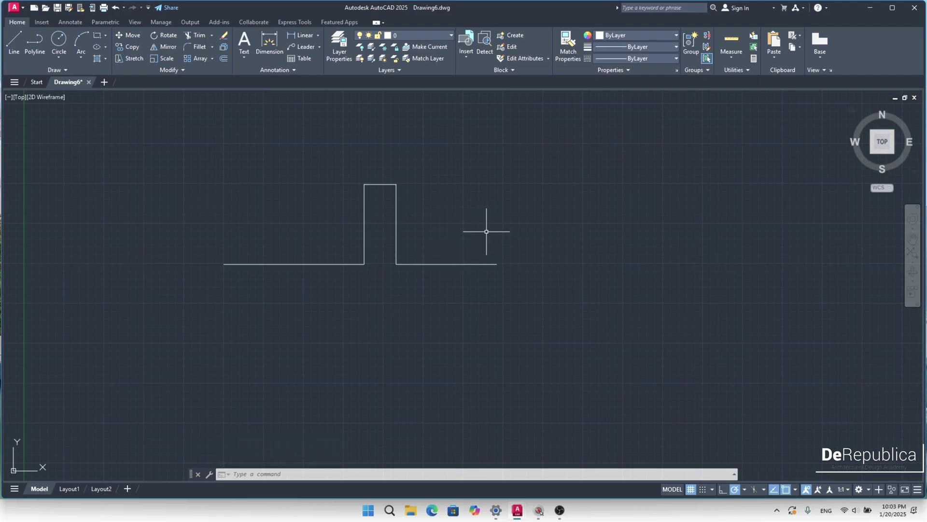
Select all five profile lines with a crossing window and erase them with ERASE.
{"action": "left_click", "coordinate": [526, 288]}
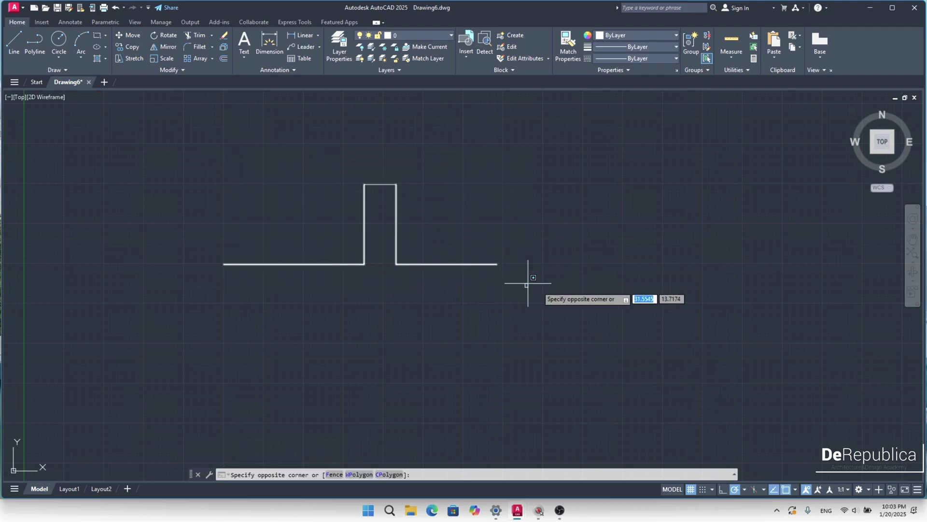
{"action": "left_click", "coordinate": [547, 290]}
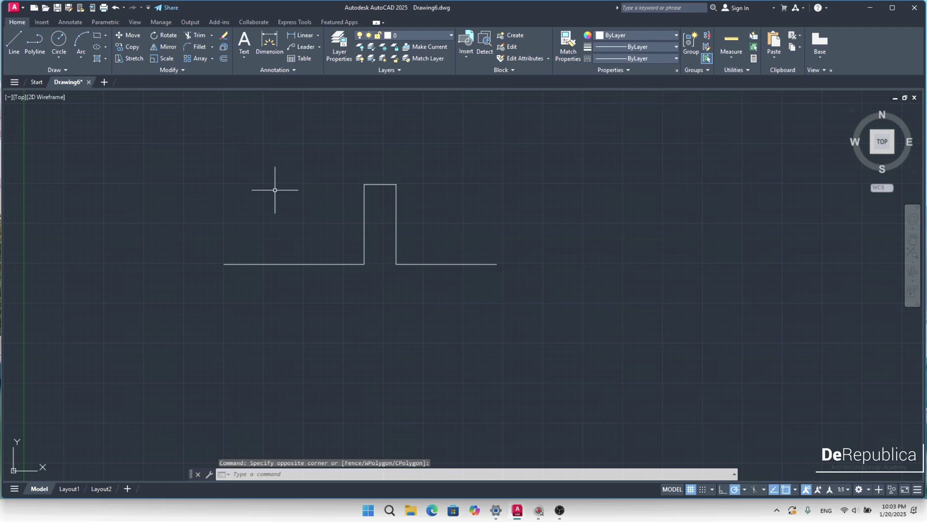
{"action": "left_click", "coordinate": [505, 296]}
{"action": "left_click", "coordinate": [521, 300]}
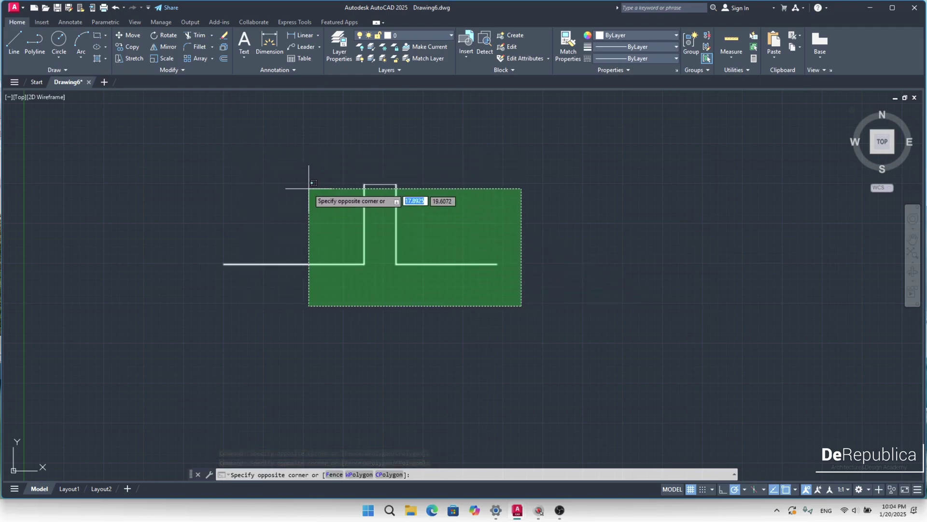
{"action": "left_click", "coordinate": [297, 178]}
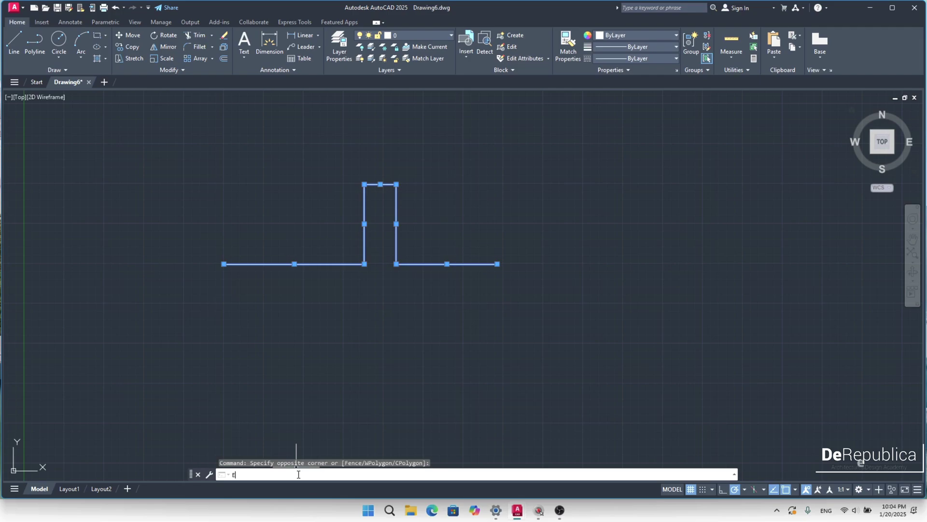
{"action": "key", "text": "BackSpace"}
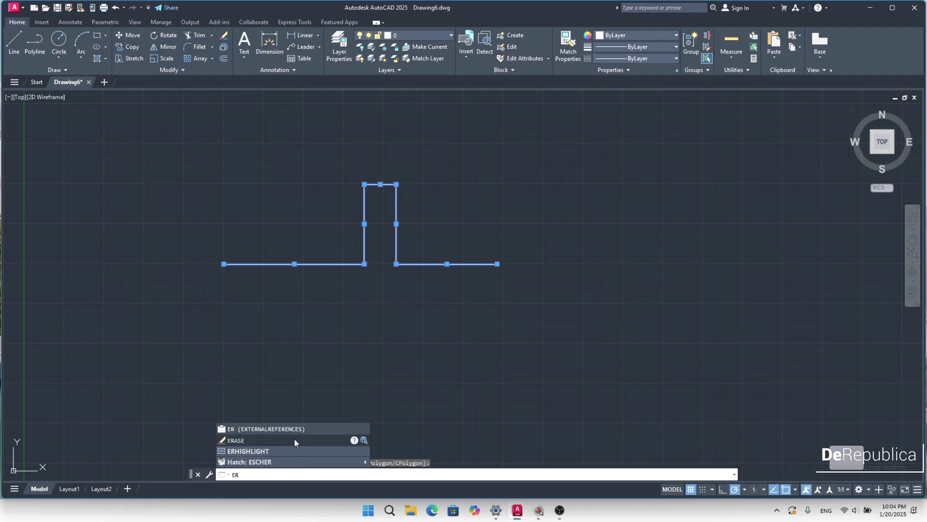
{"action": "left_click", "coordinate": [294, 440]}
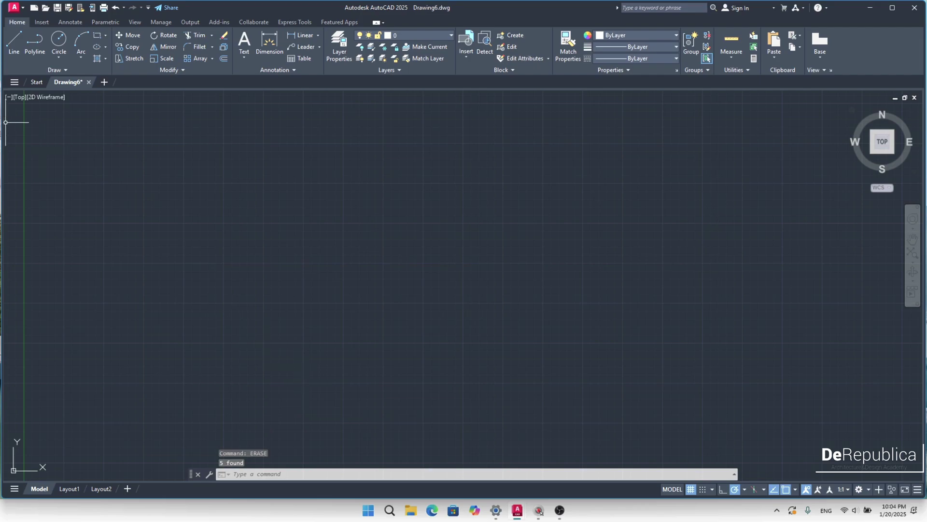
Draw a 5-by-5 square with the Line tool, closing it at the starting corner.
{"action": "left_click", "coordinate": [14, 43]}
{"action": "left_click", "coordinate": [220, 195]}
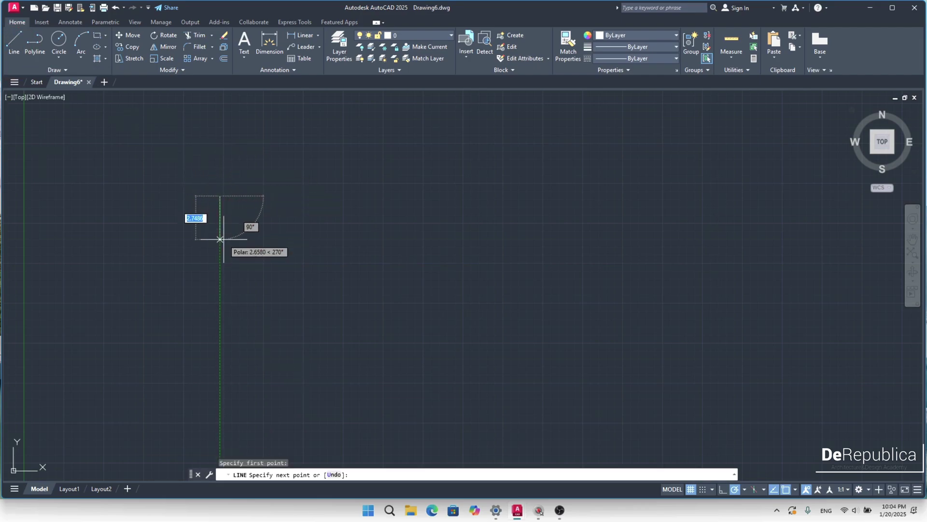
{"action": "type", "text": "5"}
{"action": "key", "text": "Return"}
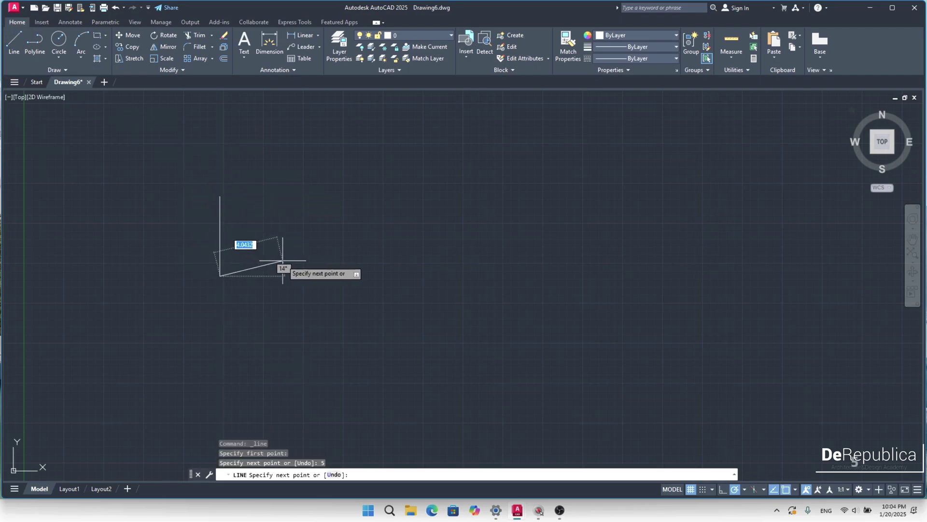
{"action": "type", "text": "5"}
{"action": "key", "text": "Return"}
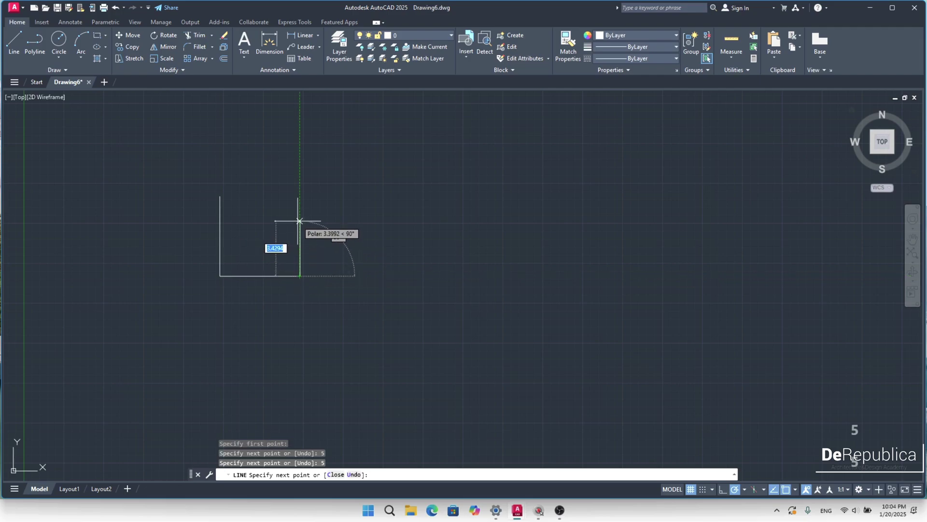
{"action": "type", "text": "5"}
{"action": "key", "text": "Return"}
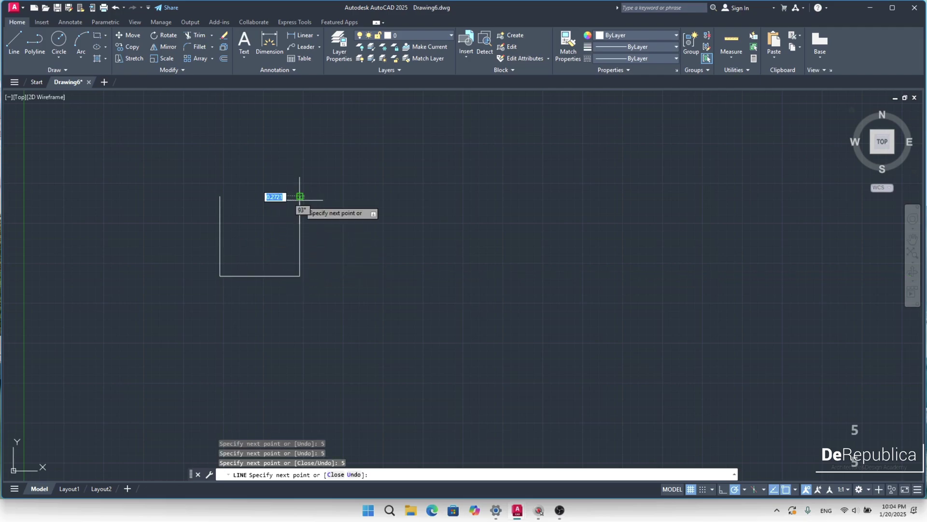
{"action": "left_click", "coordinate": [224, 196]}
{"action": "key", "text": "Return"}
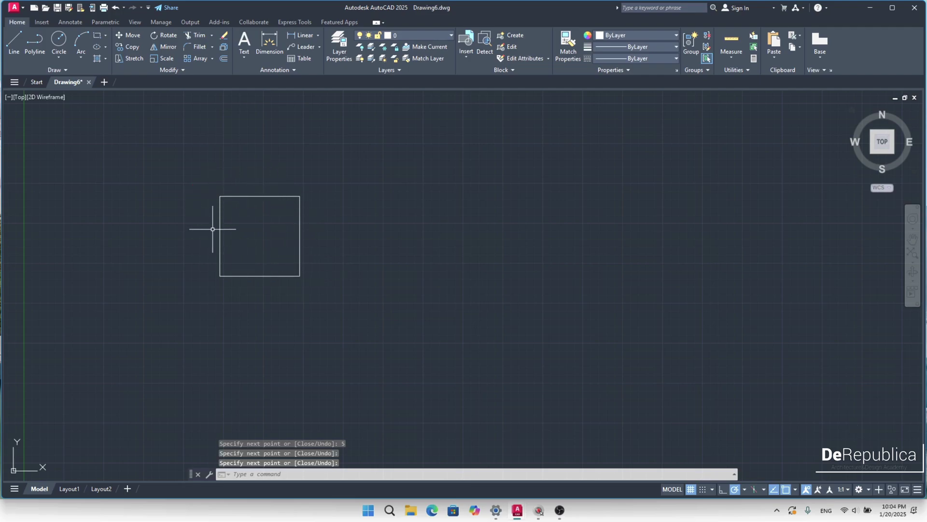
Draw a closed right triangle as a polyline beside the square.
{"action": "left_click", "coordinate": [30, 49]}
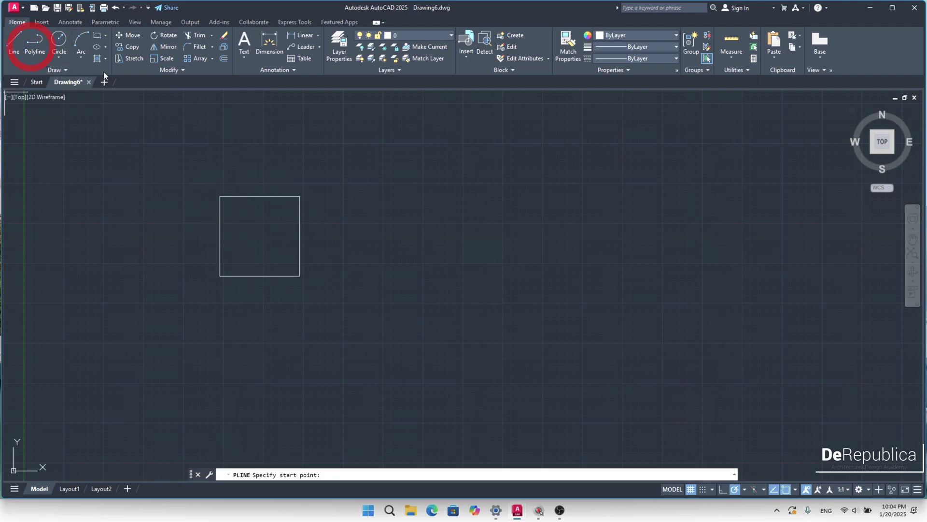
{"action": "left_click", "coordinate": [337, 276]}
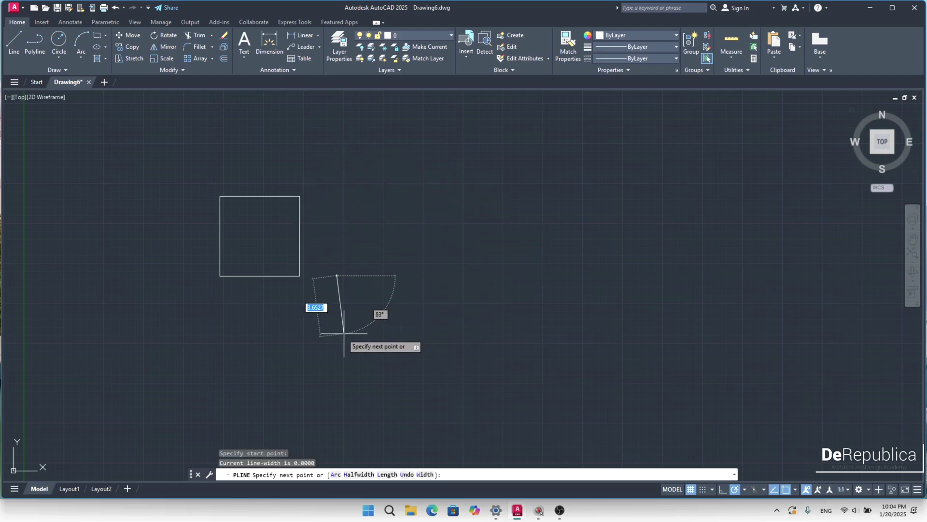
{"action": "left_click", "coordinate": [418, 276]}
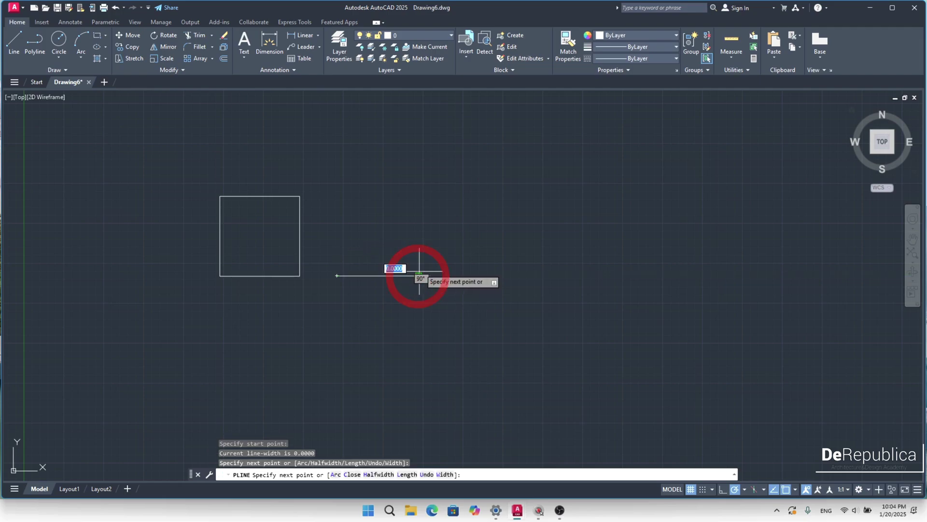
{"action": "left_click", "coordinate": [417, 194]}
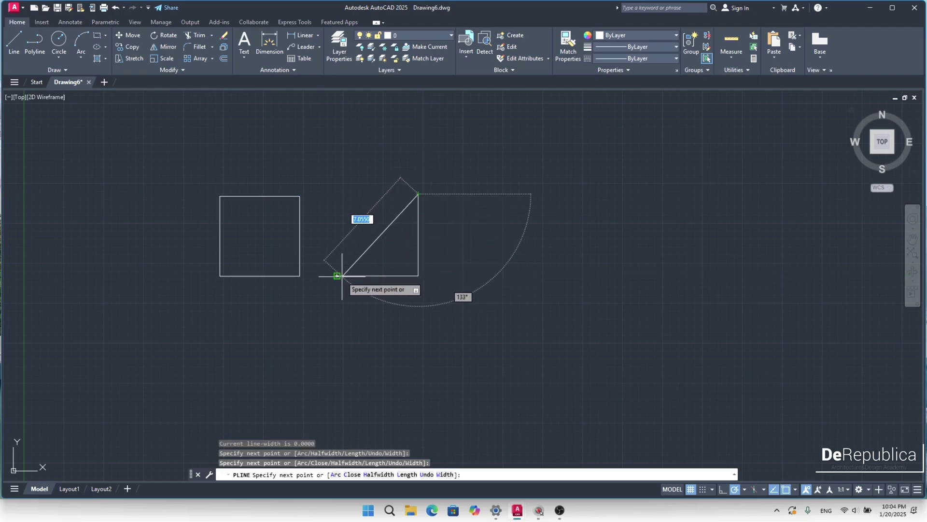
{"action": "left_click", "coordinate": [337, 275]}
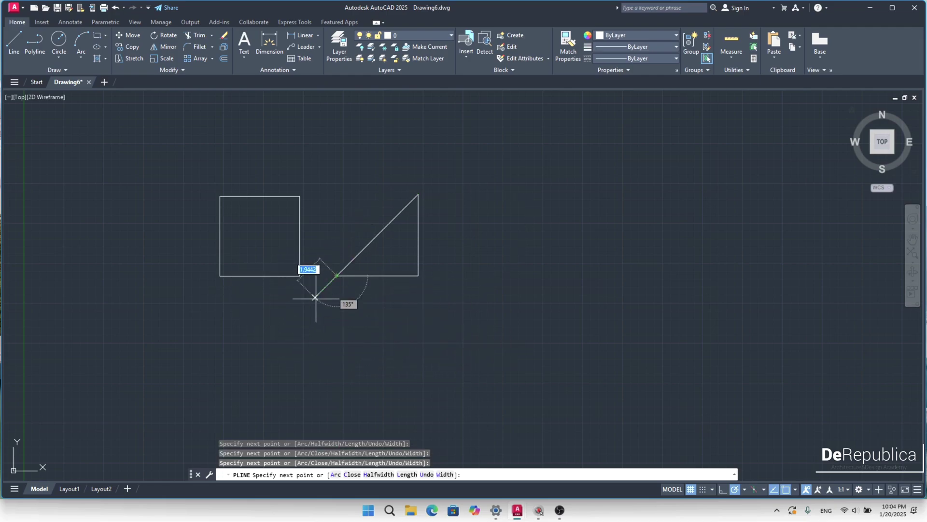
{"action": "key", "text": "Return"}
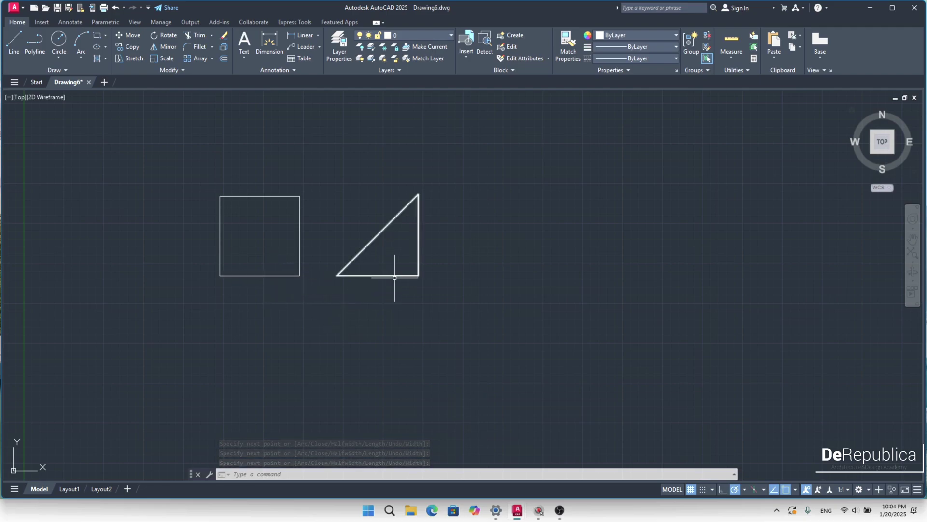
{"action": "left_click", "coordinate": [265, 276]}
{"action": "left_click", "coordinate": [220, 254]}
{"action": "left_click", "coordinate": [240, 197]}
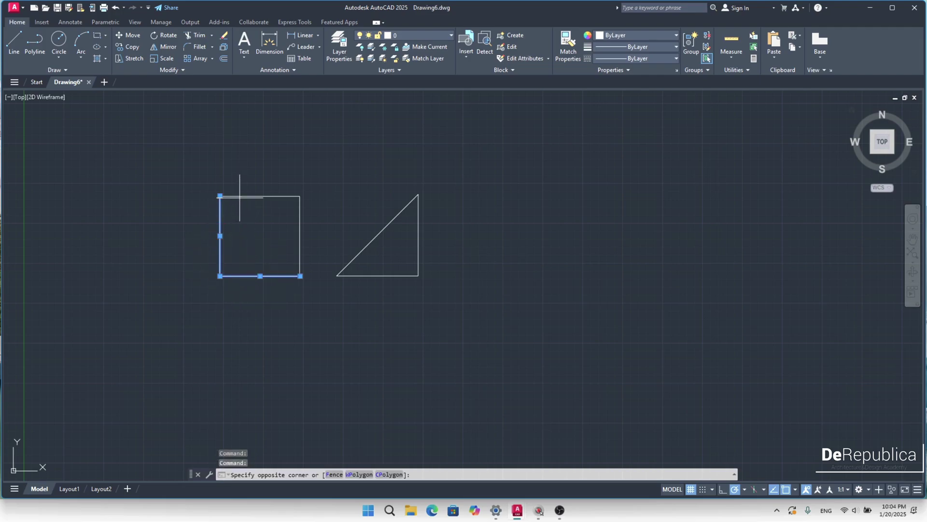
{"action": "left_click", "coordinate": [300, 212]}
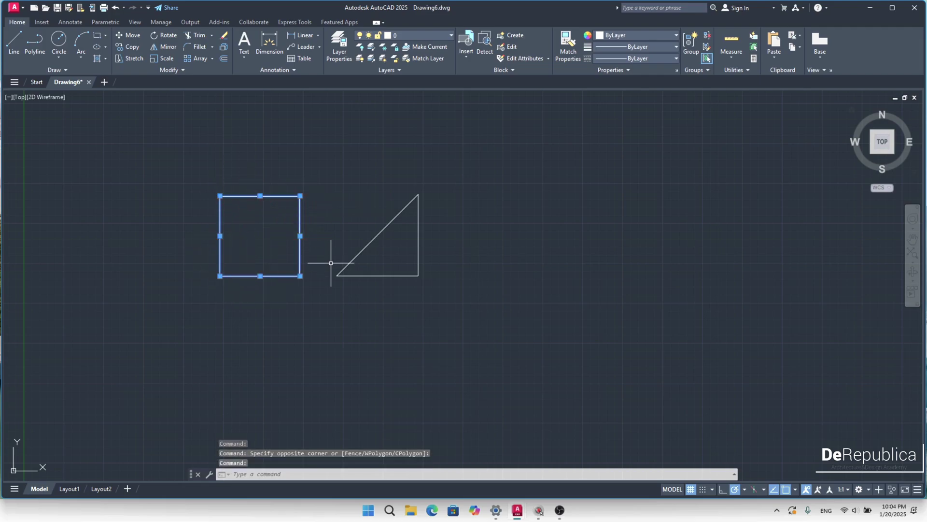
{"action": "left_click", "coordinate": [375, 272]}
{"action": "left_click", "coordinate": [380, 283]}
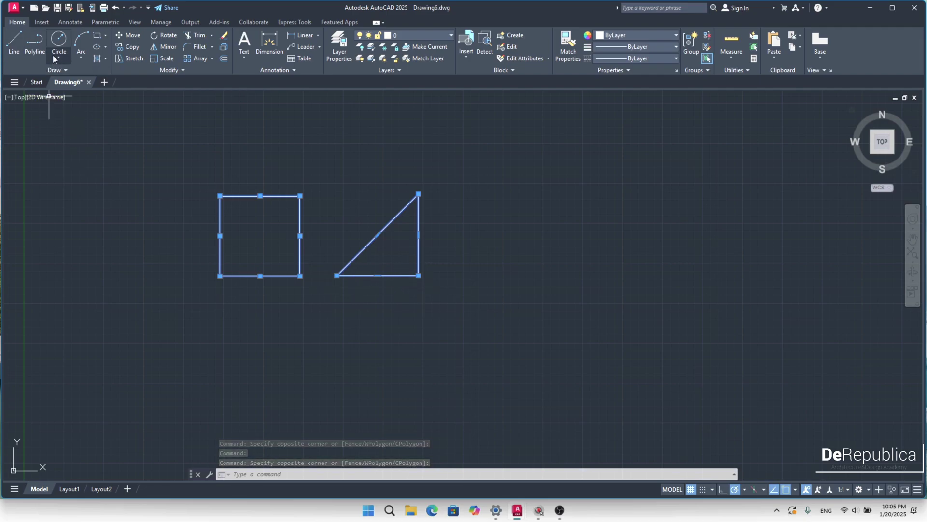
{"action": "key", "text": "Escape"}
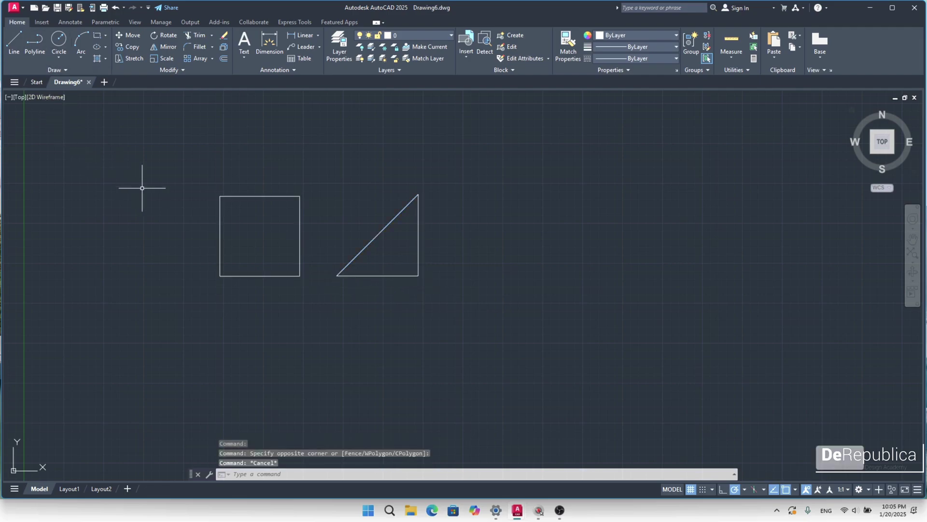
Draw a 10-unit line at a 45° angle starting to the right of the triangle.
{"action": "left_click", "coordinate": [21, 51]}
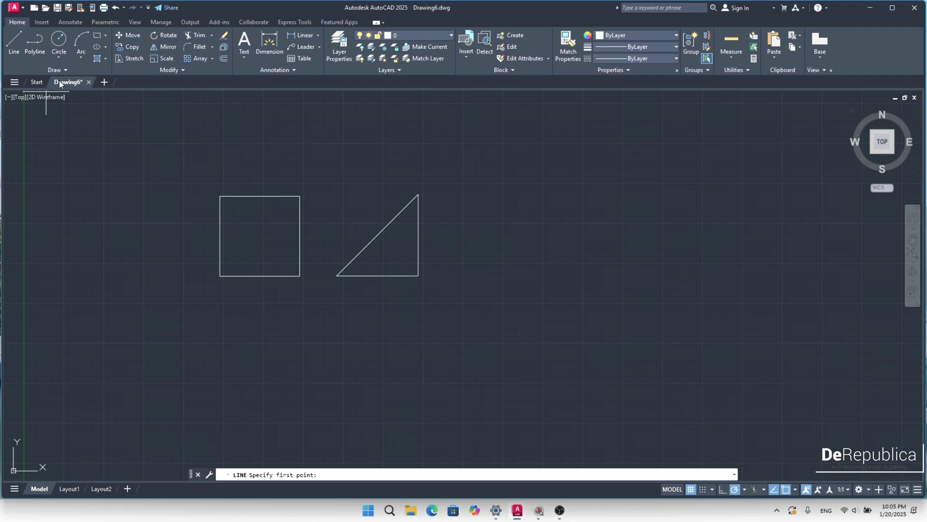
{"action": "left_click", "coordinate": [449, 274]}
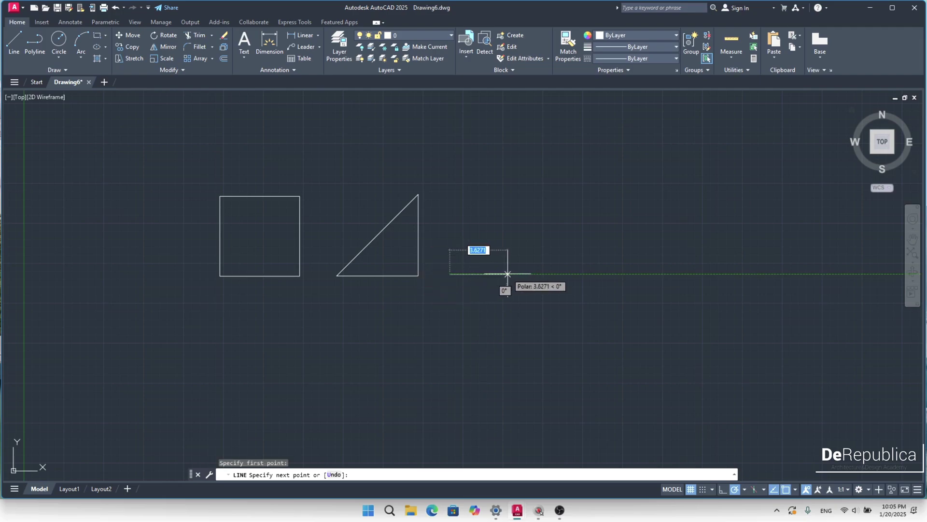
{"action": "key", "text": "F8"}
{"action": "type", "text": "<45"}
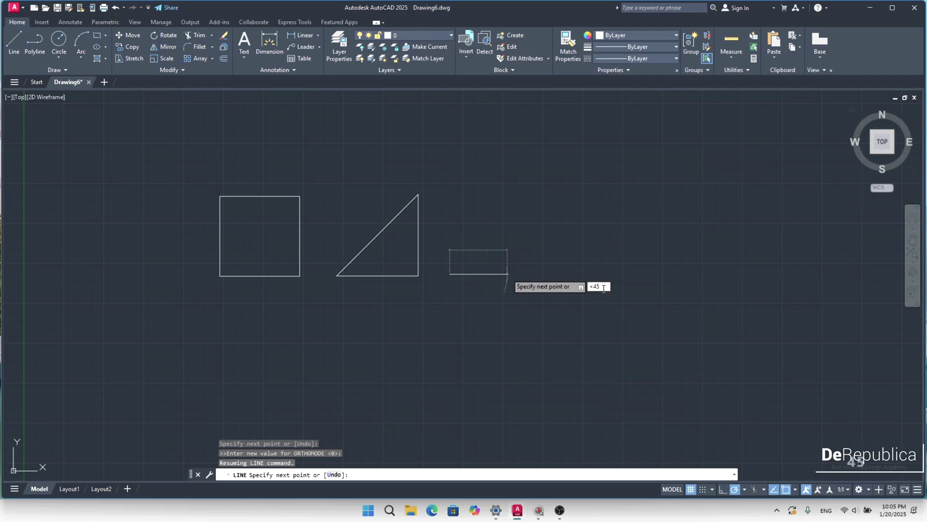
{"action": "key", "text": "Return"}
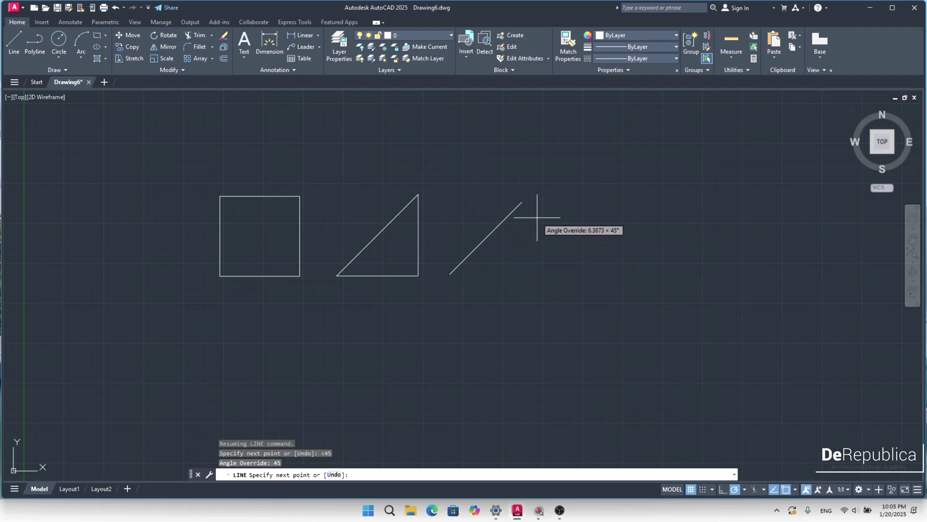
{"action": "type", "text": "1"}
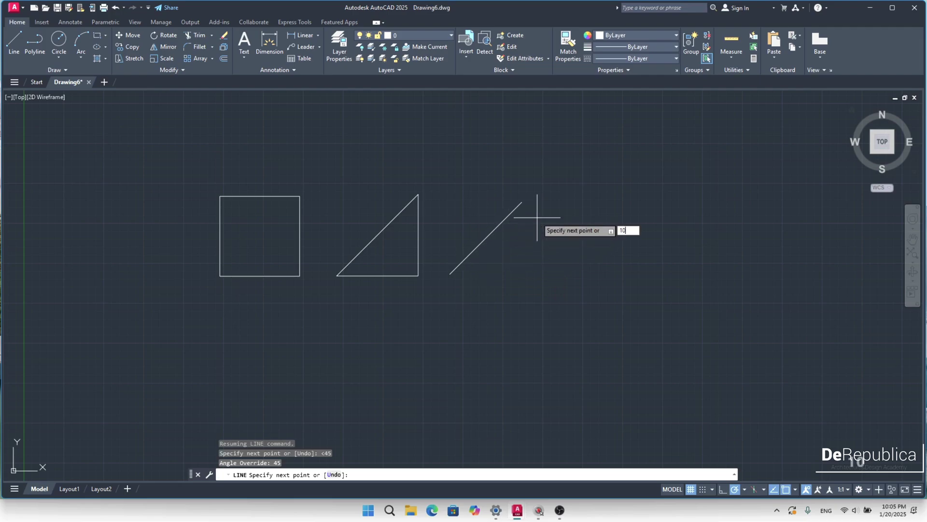
{"action": "type", "text": "0"}
{"action": "key", "text": "Return"}
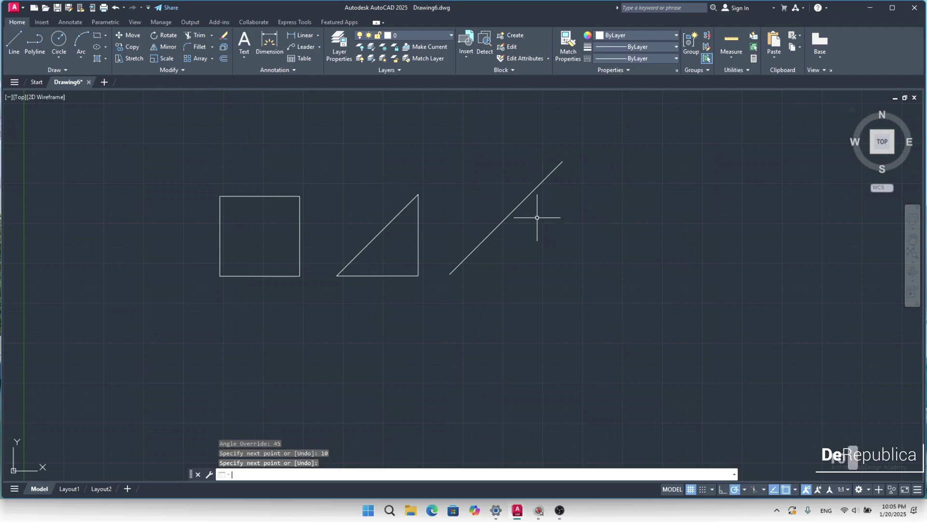
{"action": "key", "text": "Return"}
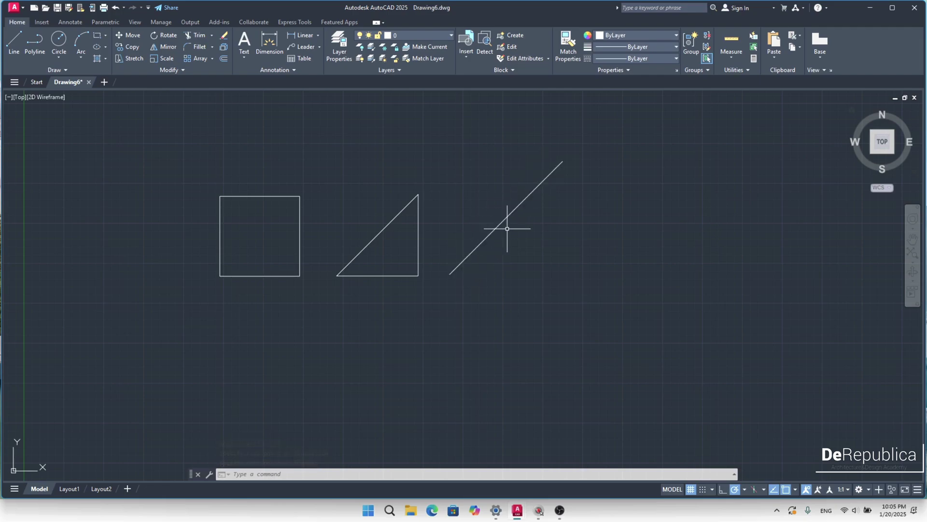
Draw a circle of radius 3 right of the 45° line and show the other circle methods.
{"action": "left_click", "coordinate": [58, 41]}
{"action": "middle_click_drag", "start_coordinate": [529, 236], "coordinate": [394, 264]}
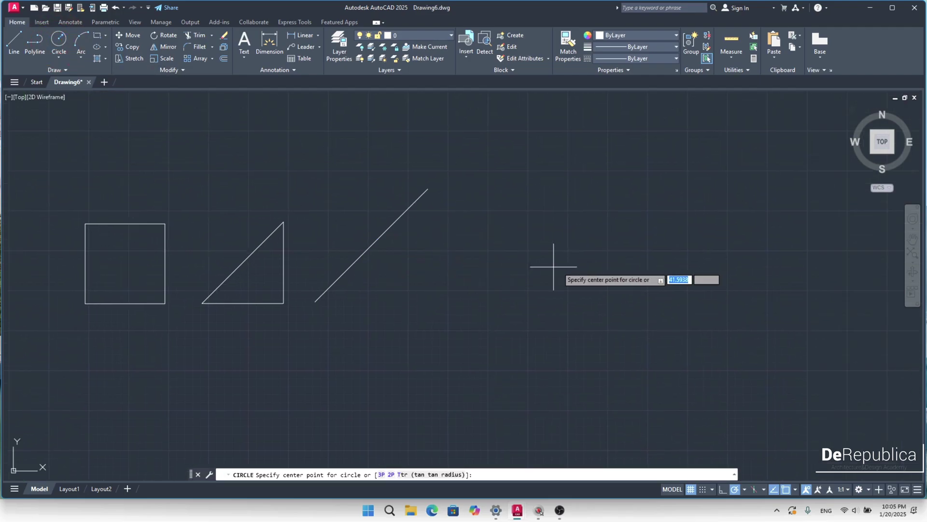
{"action": "left_click", "coordinate": [582, 268]}
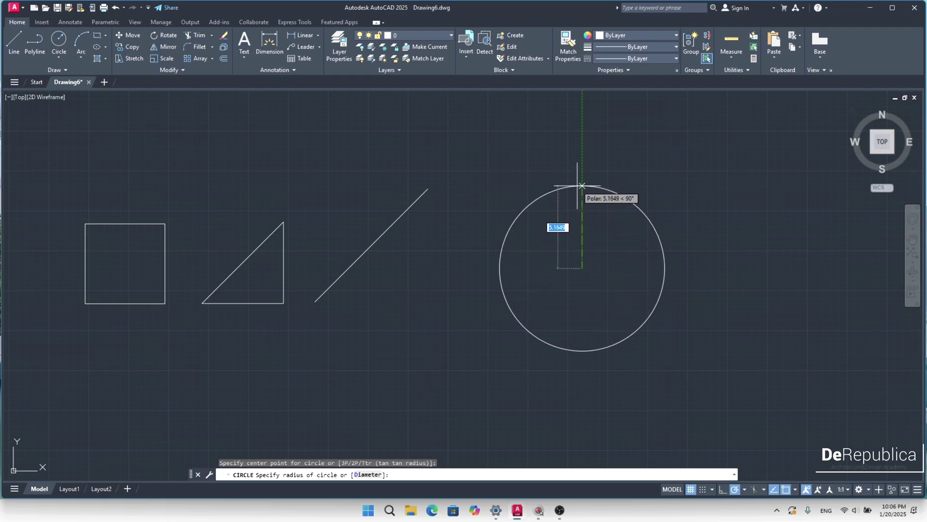
{"action": "type", "text": "3"}
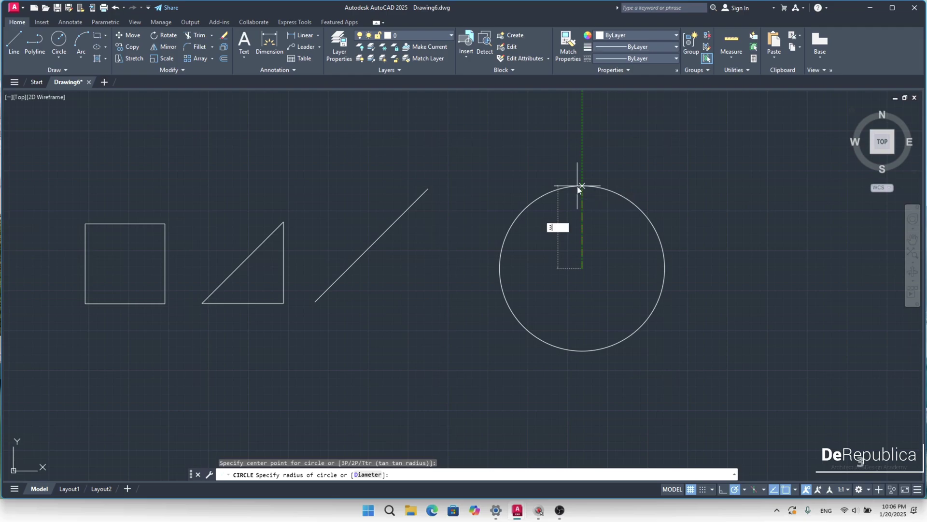
{"action": "key", "text": "Return"}
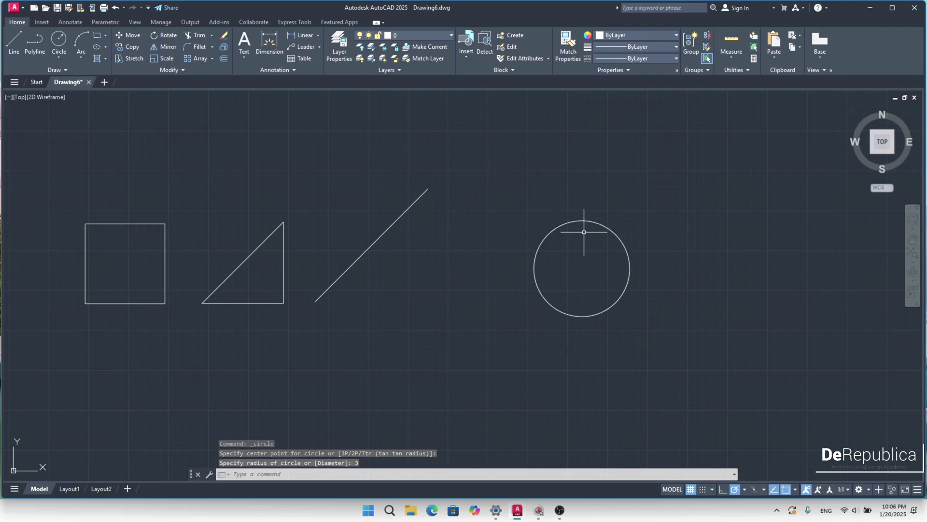
{"action": "left_click", "coordinate": [60, 57]}
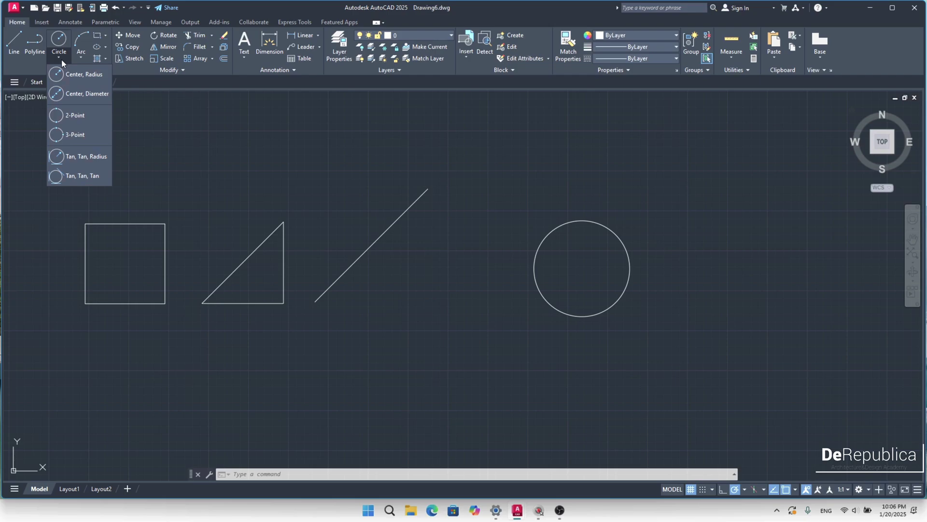
Turn on every object snap mode, including Midpoint, Quadrant, Tangent, Nearest and Parallel.
{"action": "left_click", "coordinate": [71, 114]}
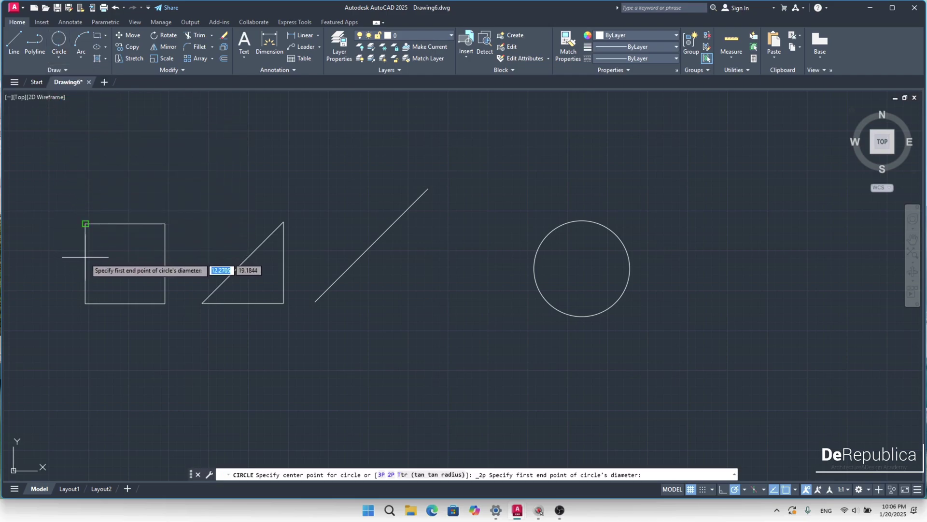
{"action": "left_click", "coordinate": [747, 488]}
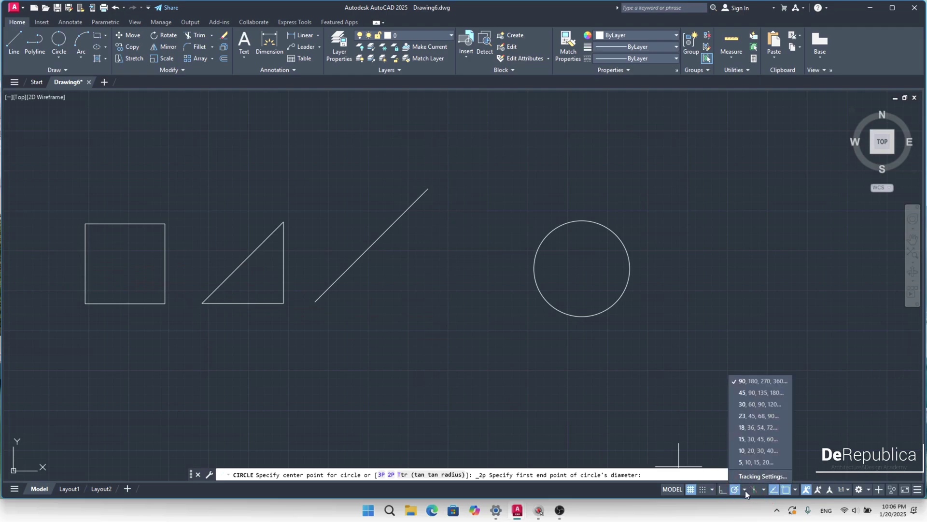
{"action": "left_click", "coordinate": [795, 490]}
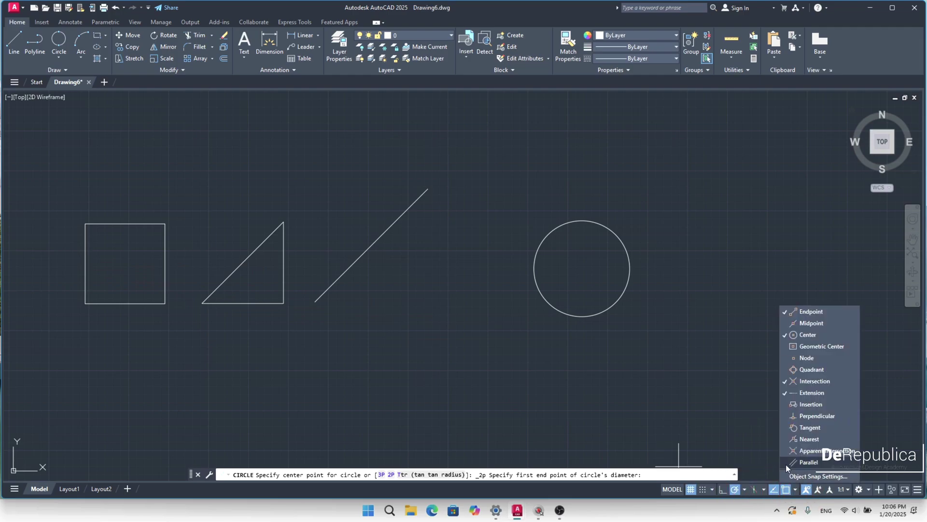
{"action": "left_click", "coordinate": [786, 462]}
{"action": "left_click", "coordinate": [786, 450]}
{"action": "left_click", "coordinate": [785, 439]}
{"action": "left_click", "coordinate": [785, 427]}
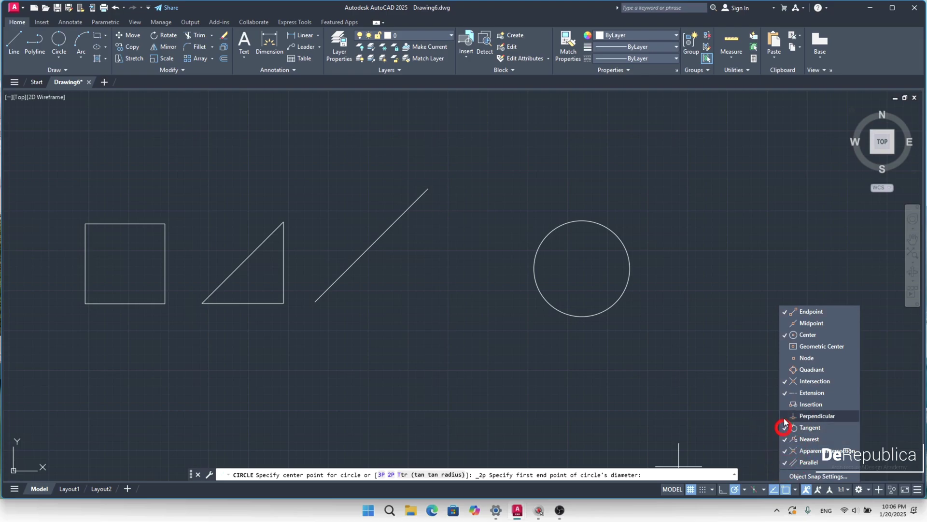
{"action": "left_click", "coordinate": [784, 415]}
{"action": "left_click", "coordinate": [784, 404]}
{"action": "left_click", "coordinate": [783, 369]}
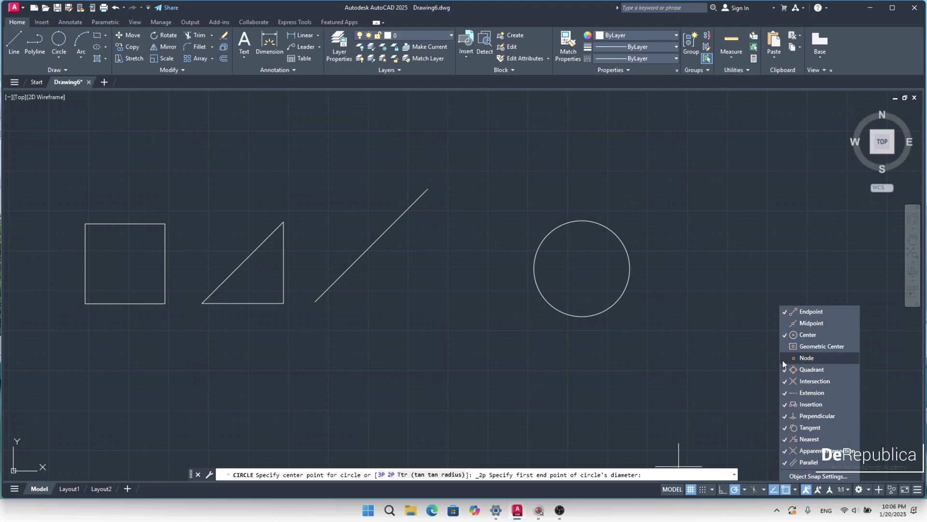
{"action": "left_click", "coordinate": [783, 358]}
{"action": "left_click", "coordinate": [783, 346]}
{"action": "left_click", "coordinate": [782, 323]}
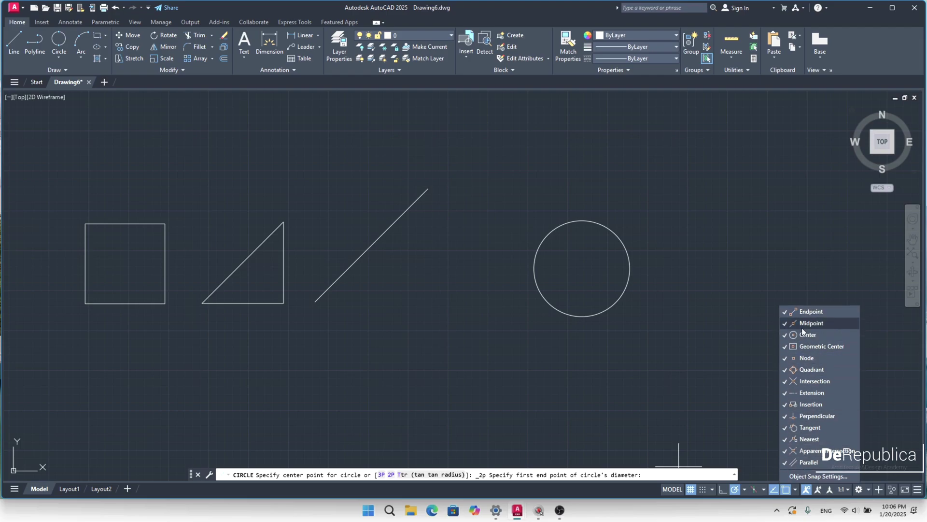
{"action": "key", "text": "Escape"}
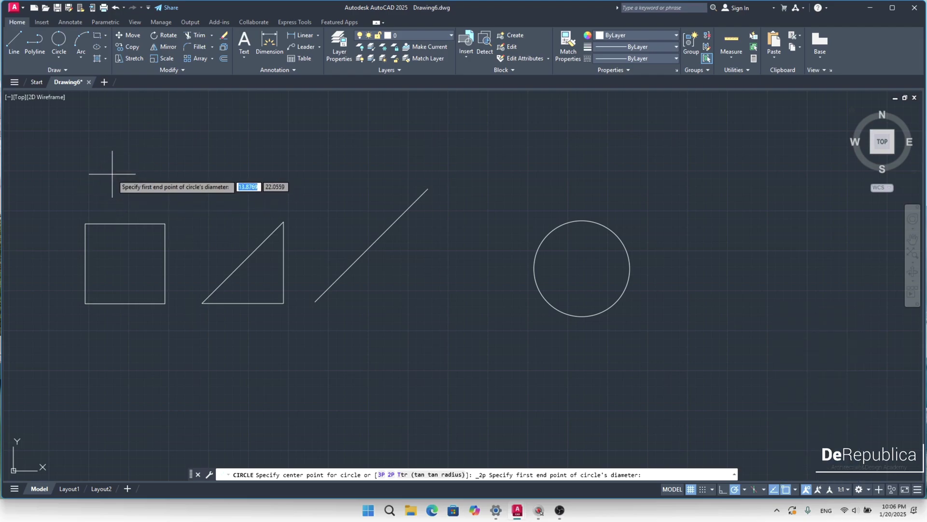
{"action": "key", "text": "Escape"}
Draw a 2-point circle across the square from its left to right edge midpoints.
{"action": "left_click", "coordinate": [56, 57]}
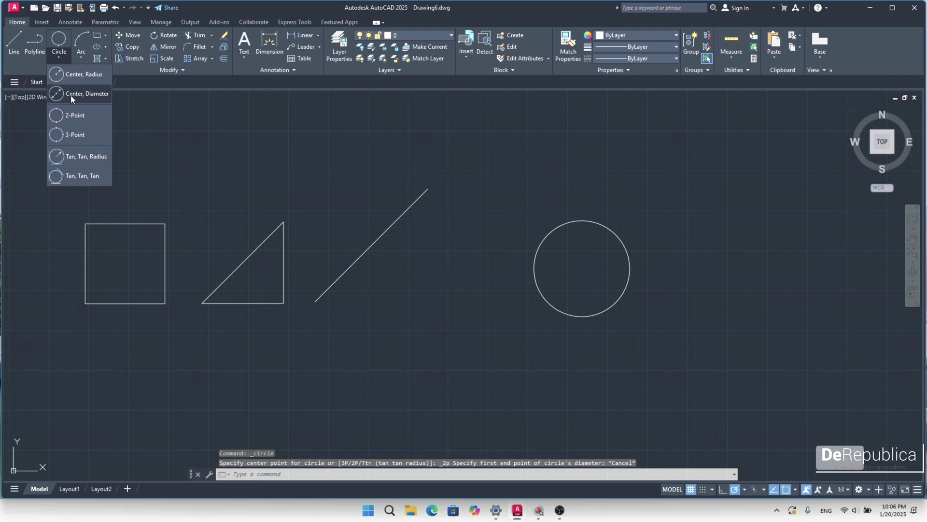
{"action": "left_click", "coordinate": [71, 111]}
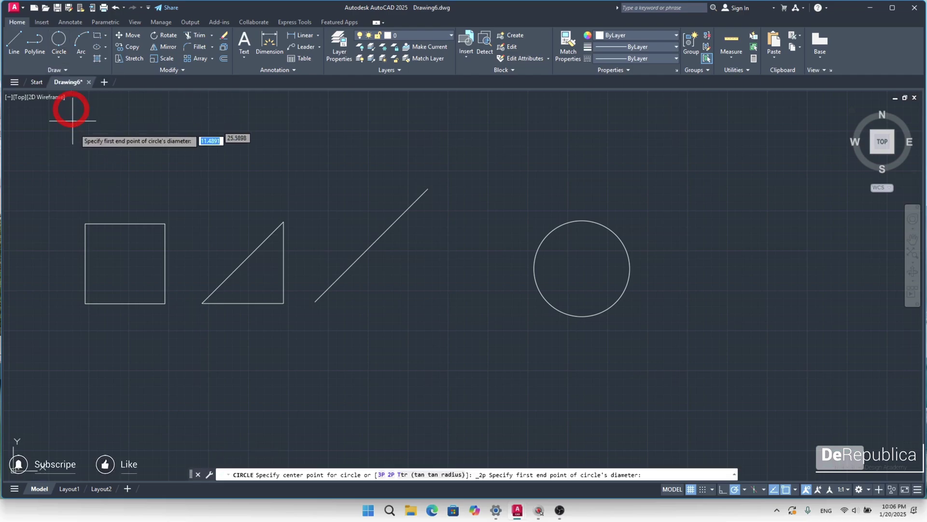
{"action": "left_click", "coordinate": [85, 263]}
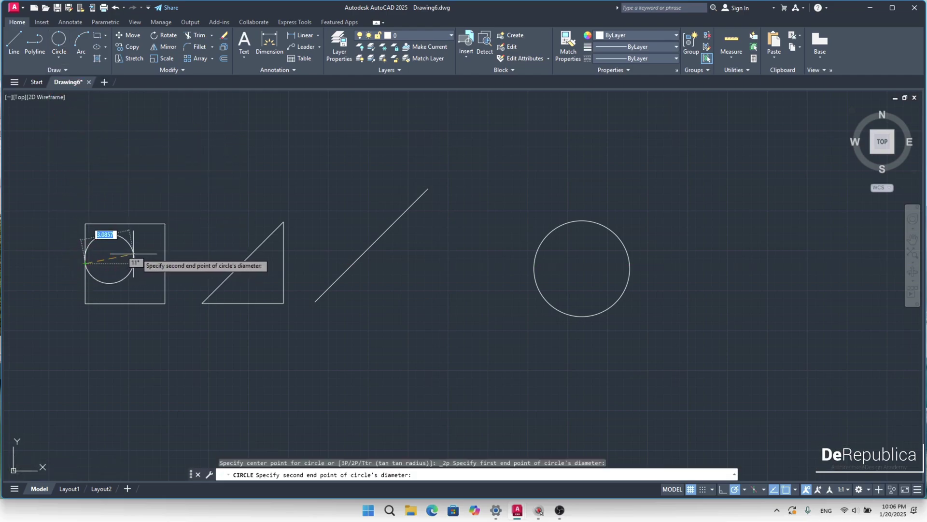
{"action": "left_click", "coordinate": [165, 263]}
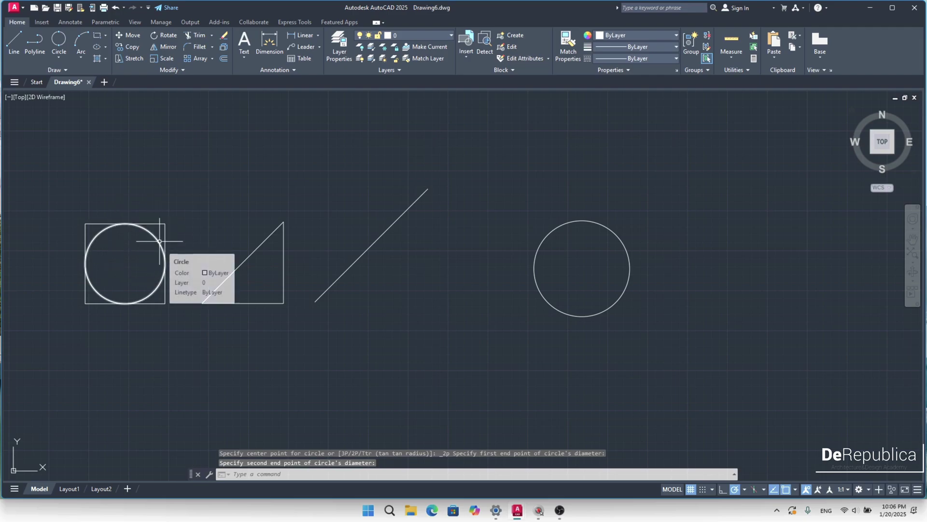
Draw a Start, End, Angle arc from the square's top-left to top-right corner, bowing downward.
{"action": "left_click", "coordinate": [81, 56]}
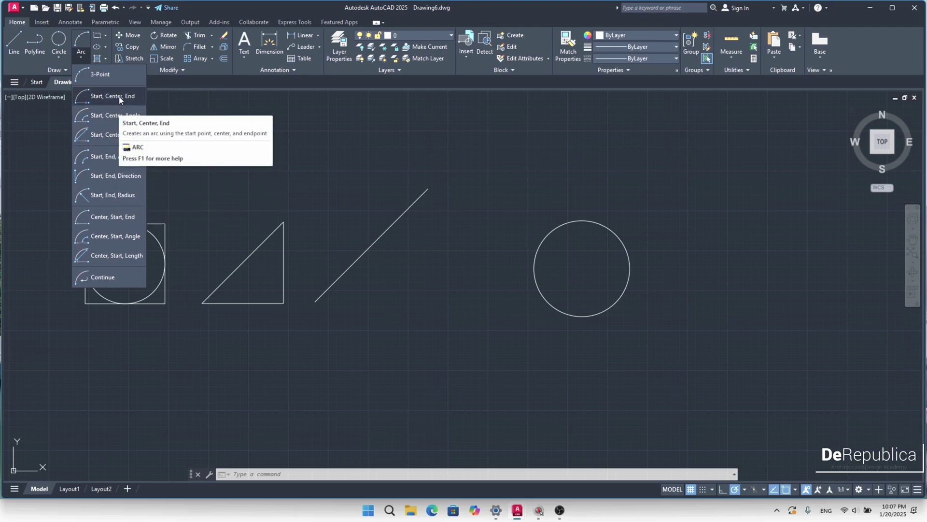
{"action": "left_click", "coordinate": [106, 158]}
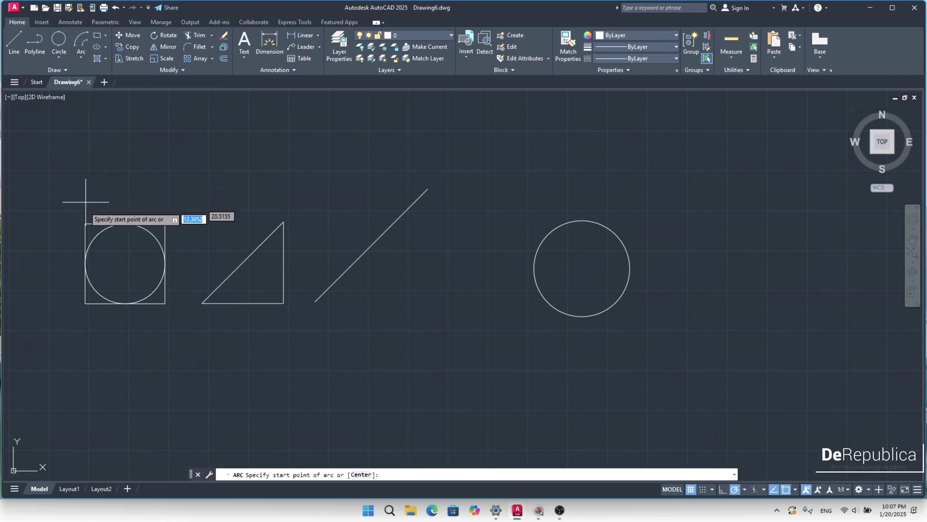
{"action": "left_click", "coordinate": [86, 223]}
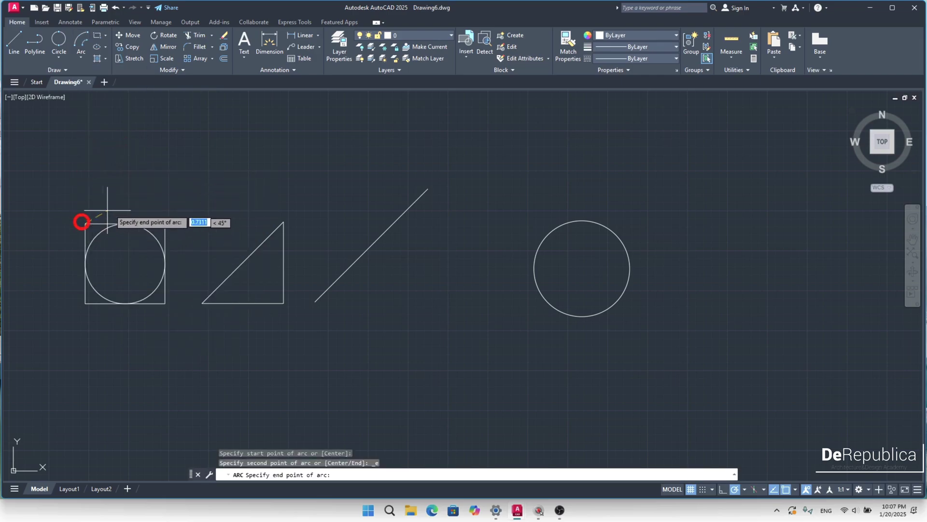
{"action": "left_click", "coordinate": [166, 223]}
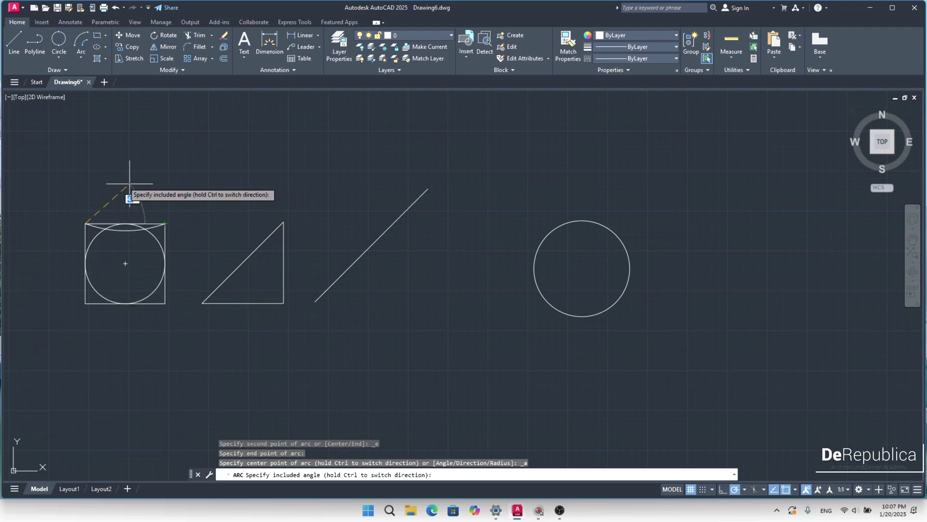
{"action": "left_click", "coordinate": [23, 226]}
{"action": "middle_click_drag", "start_coordinate": [184, 228], "coordinate": [324, 191]}
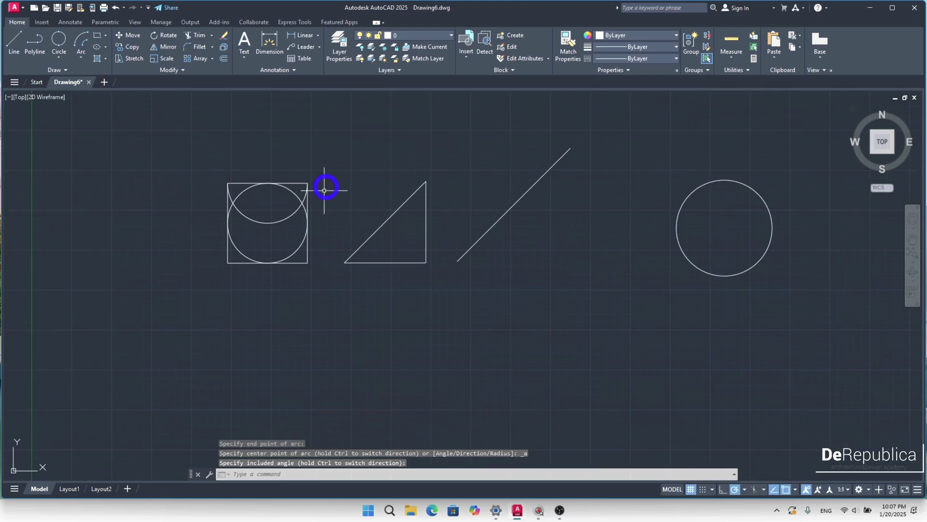
{"action": "left_click", "coordinate": [252, 221]}
{"action": "scroll", "coordinate": [254, 215], "scroll_direction": "up", "scroll_amount": 4}
{"action": "key", "text": "Escape"}
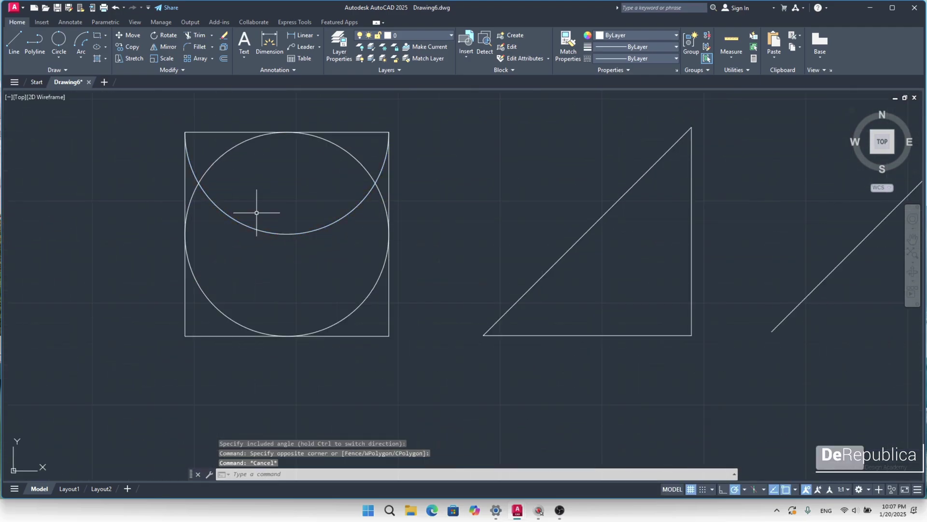
{"action": "scroll", "coordinate": [254, 207], "scroll_direction": "down", "scroll_amount": 4}
{"action": "middle_click_drag", "start_coordinate": [336, 182], "coordinate": [281, 185]}
{"action": "scroll", "coordinate": [299, 179], "scroll_direction": "down", "scroll_amount": 2}
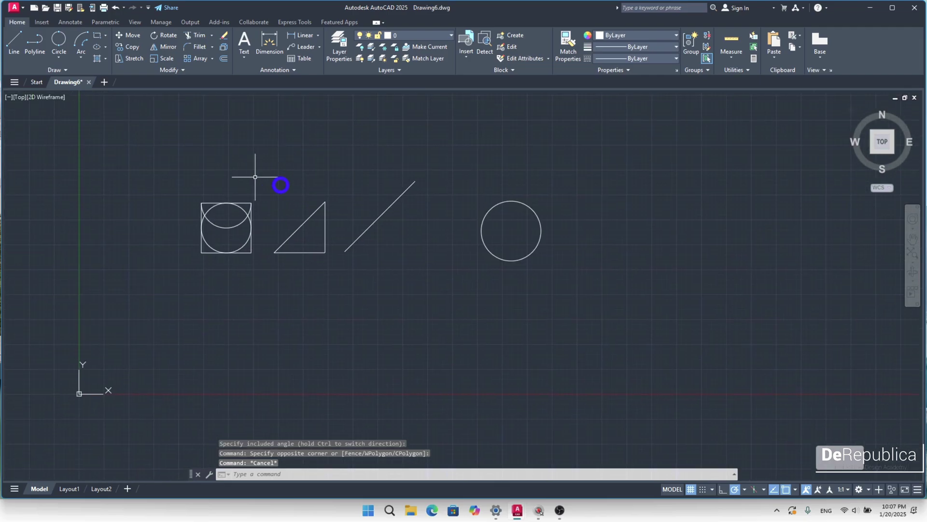
Draw a large square rectangle to the right of the circle.
{"action": "left_click", "coordinate": [100, 36]}
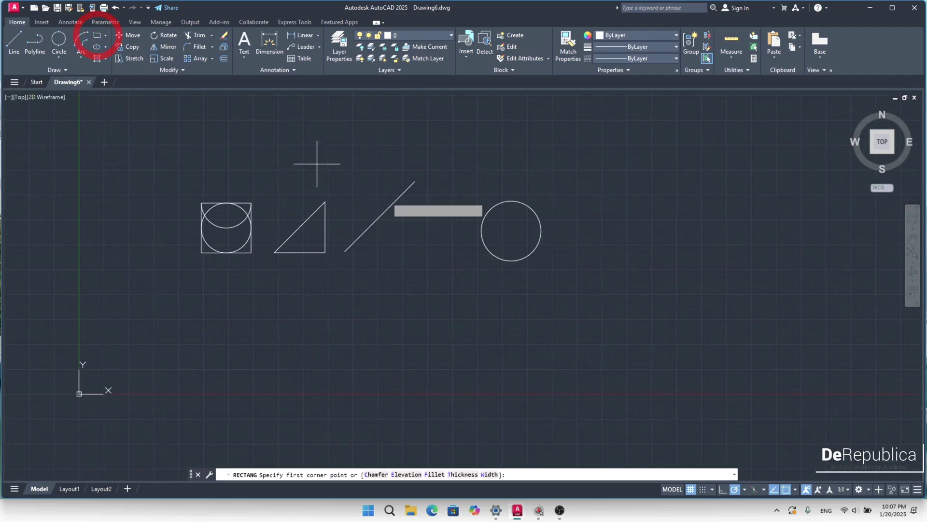
{"action": "middle_click_drag", "start_coordinate": [591, 271], "coordinate": [517, 301]}
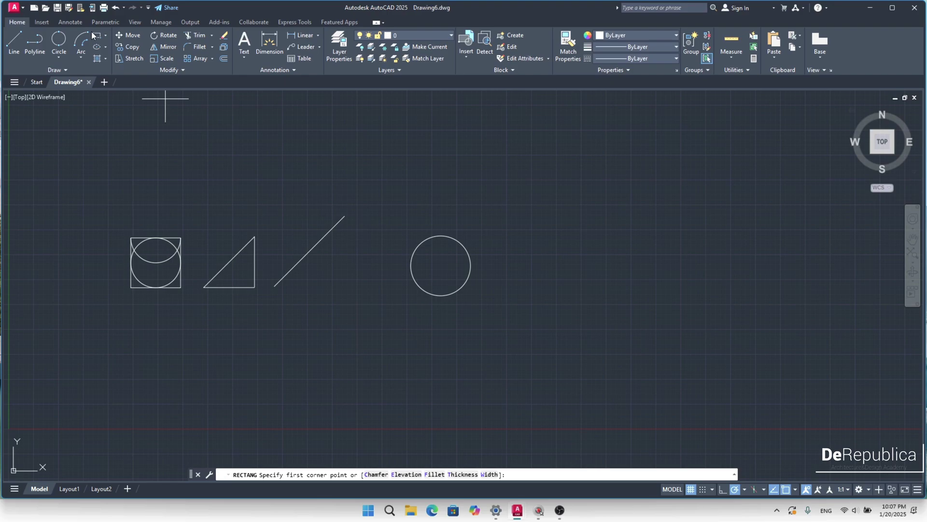
{"action": "left_click", "coordinate": [513, 294]}
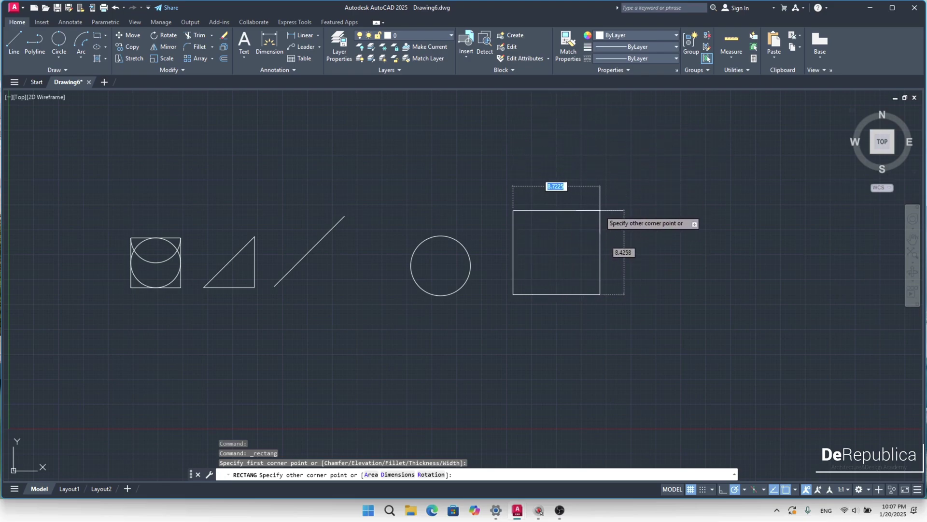
{"action": "left_click", "coordinate": [601, 210]}
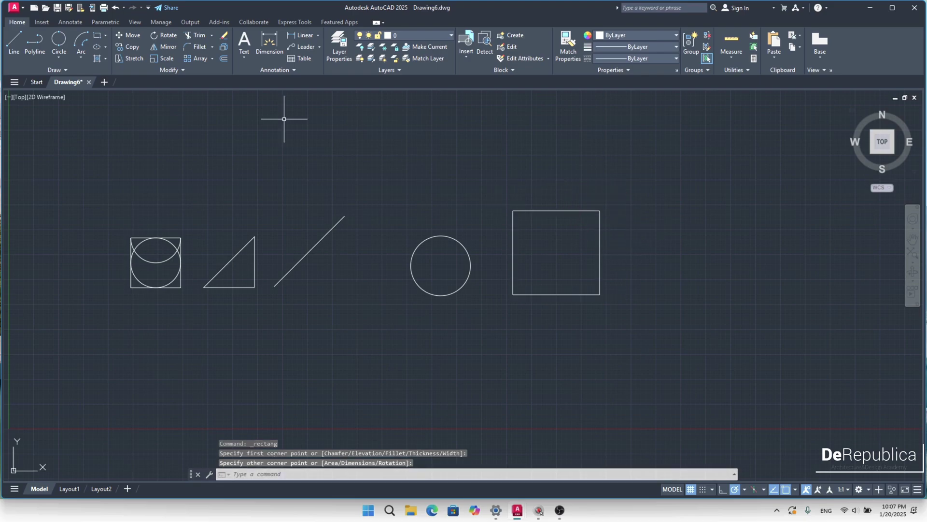
Draw a 2-by-2 square rectangle beside the large square.
{"action": "left_click", "coordinate": [98, 36]}
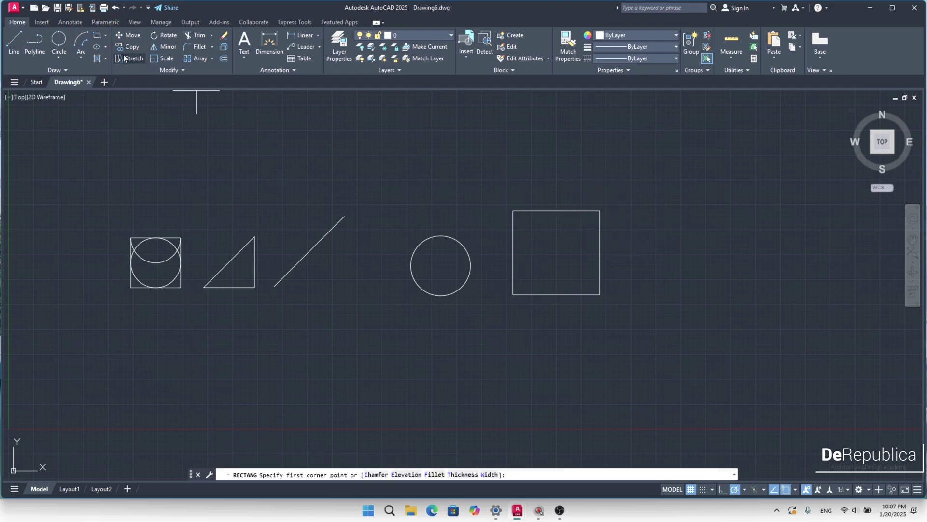
{"action": "middle_click_drag", "start_coordinate": [600, 259], "coordinate": [572, 257]}
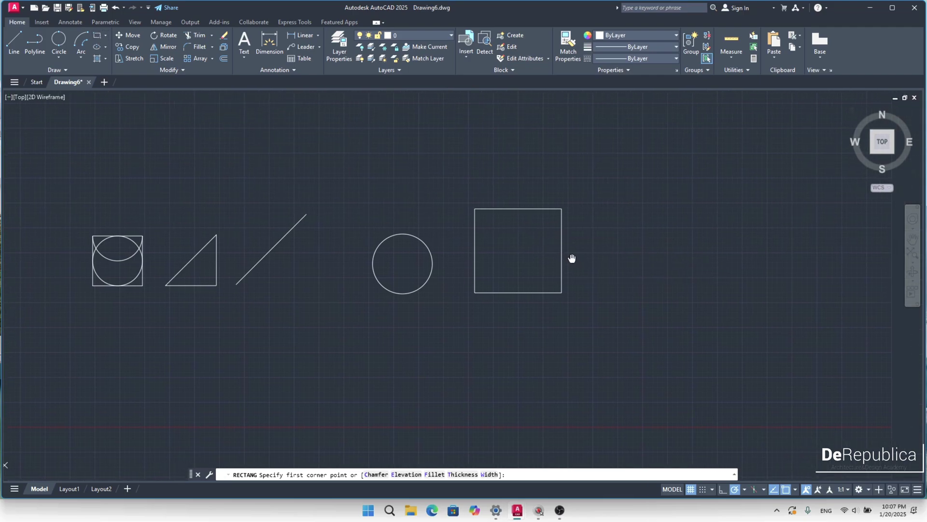
{"action": "left_click", "coordinate": [602, 228]}
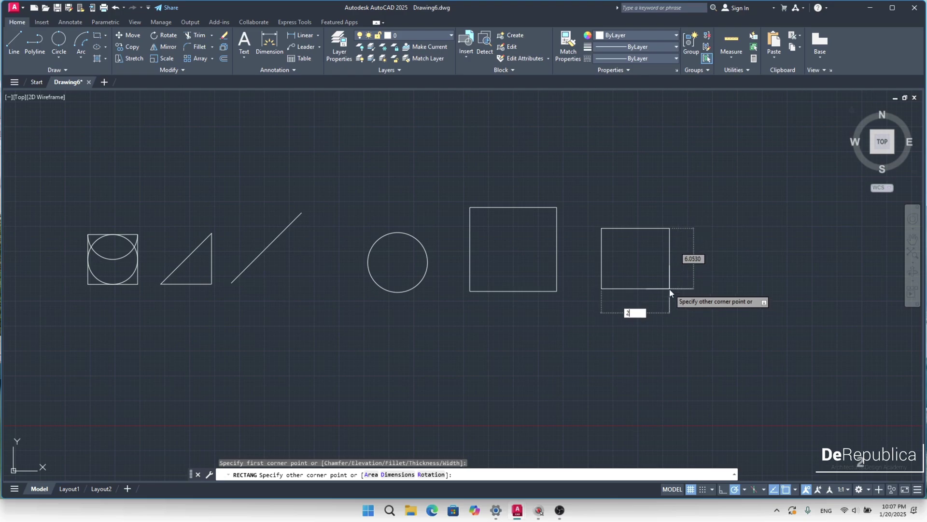
{"action": "key", "text": "Tab"}
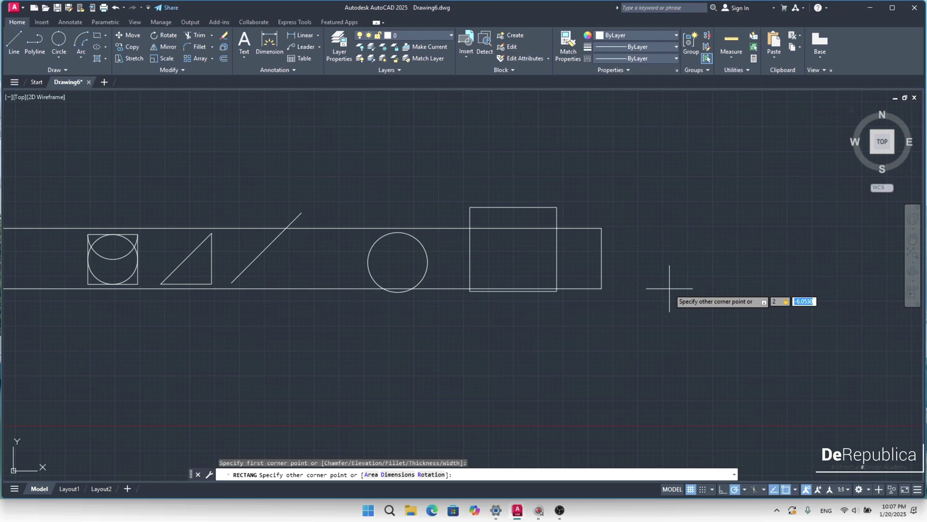
{"action": "key", "text": "Return"}
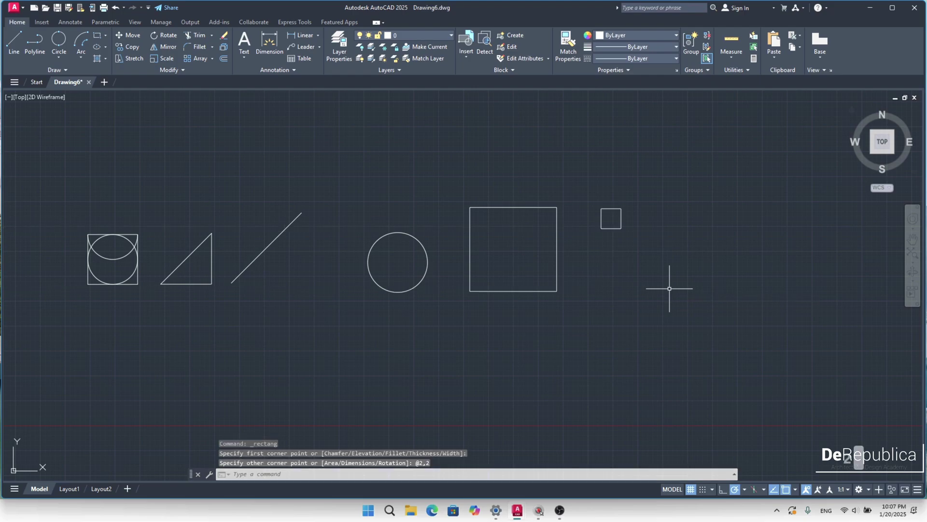
{"action": "scroll", "coordinate": [606, 207], "scroll_direction": "up", "scroll_amount": 4}
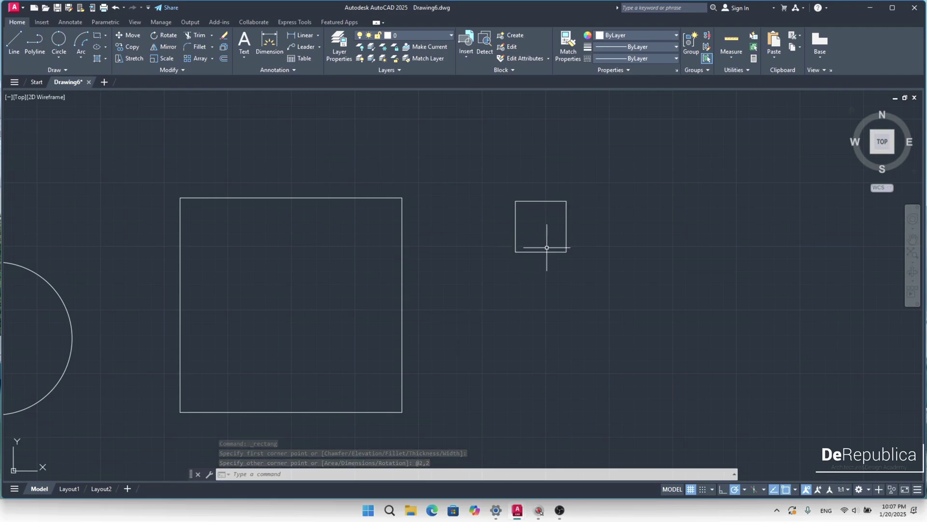
{"action": "scroll", "coordinate": [538, 261], "scroll_direction": "down", "scroll_amount": 4}
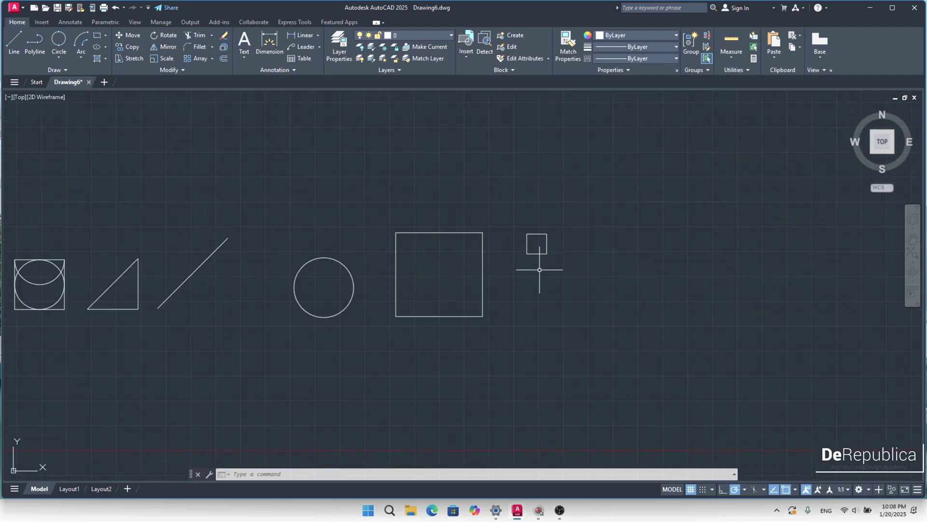
Draw a five-sided polygon inscribed in a radius-5 circle, centred right of the small square.
{"action": "left_click", "coordinate": [105, 36]}
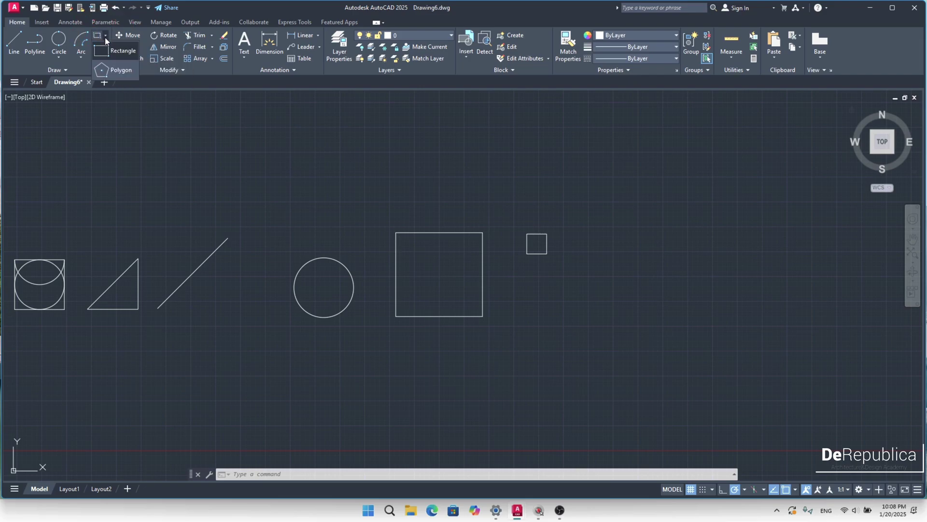
{"action": "left_click", "coordinate": [114, 69]}
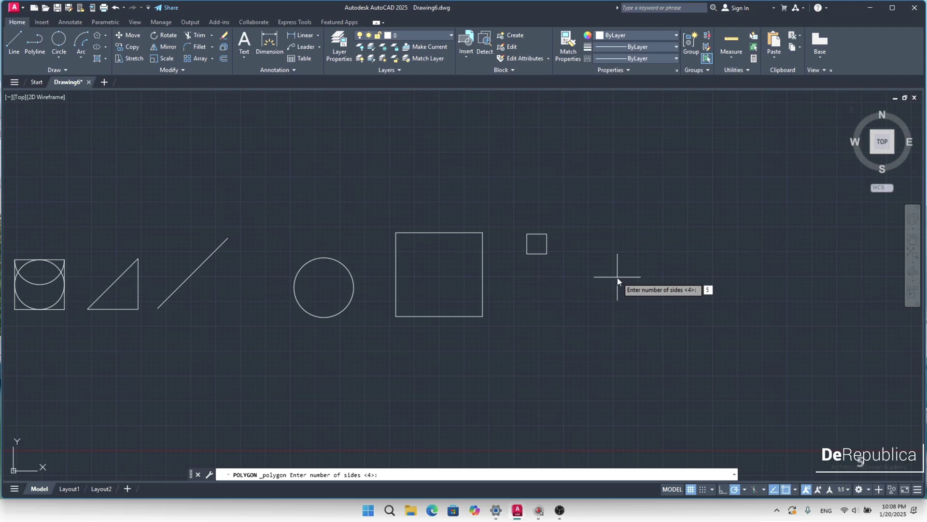
{"action": "key", "text": "Return"}
{"action": "left_click", "coordinate": [630, 283]}
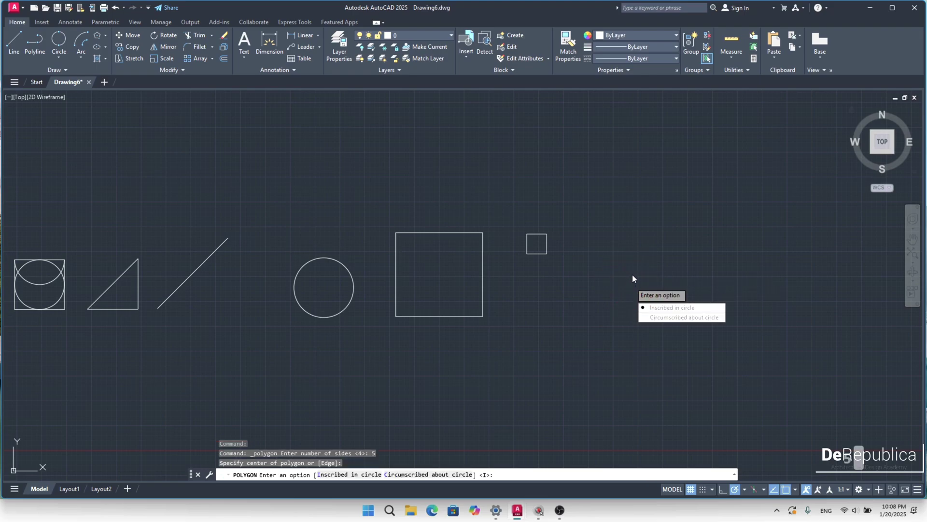
{"action": "left_click", "coordinate": [668, 309]}
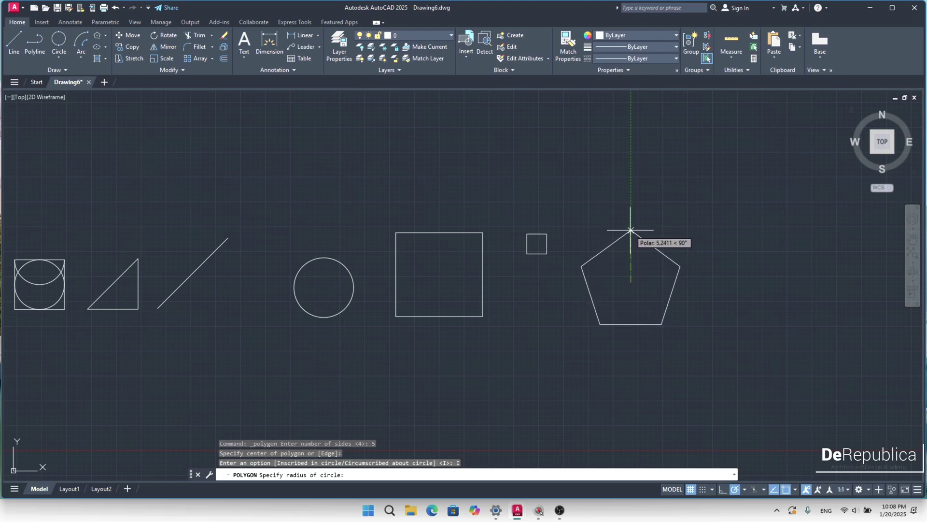
{"action": "type", "text": "5"}
{"action": "key", "text": "Return"}
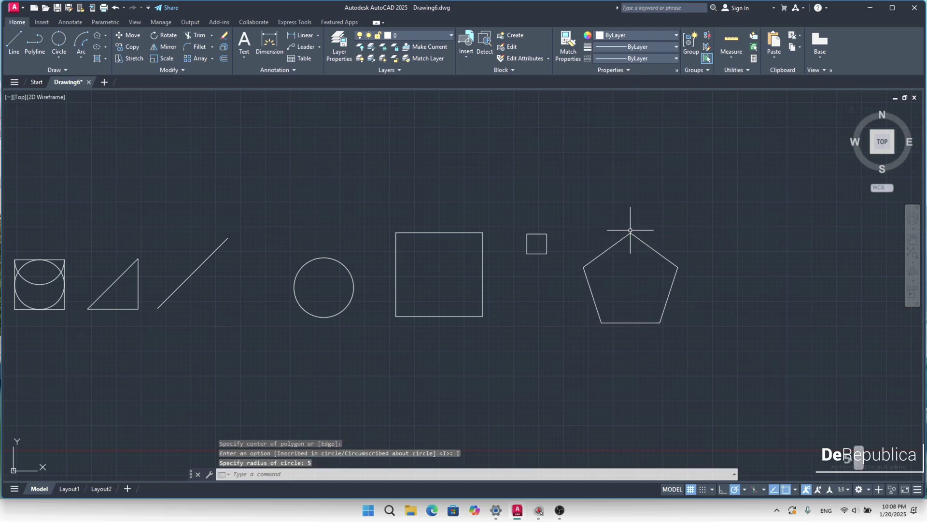
{"action": "scroll", "coordinate": [630, 231], "scroll_direction": "down", "scroll_amount": 2}
{"action": "middle_click_drag", "start_coordinate": [464, 260], "coordinate": [486, 265]}
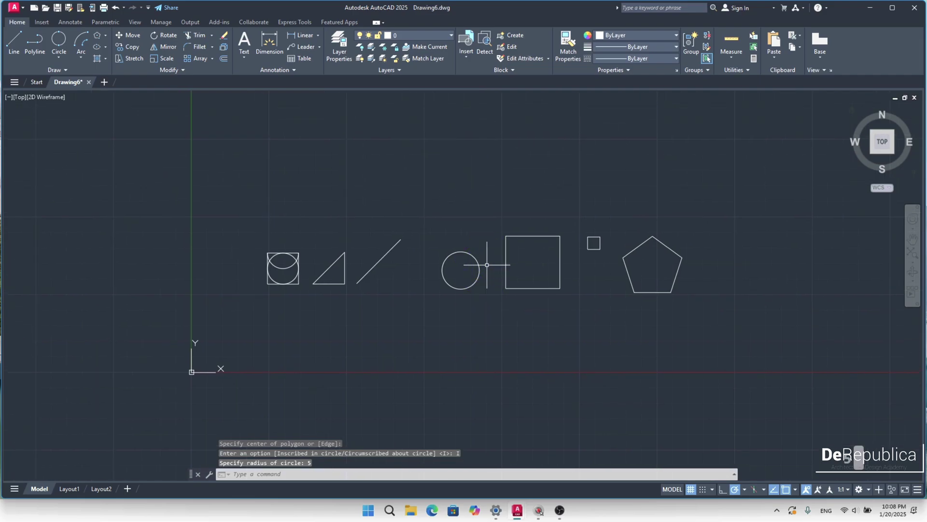
Draw a wide horizontal ellipse from its centre just right of the origin, below the shapes.
{"action": "left_click", "coordinate": [105, 47]}
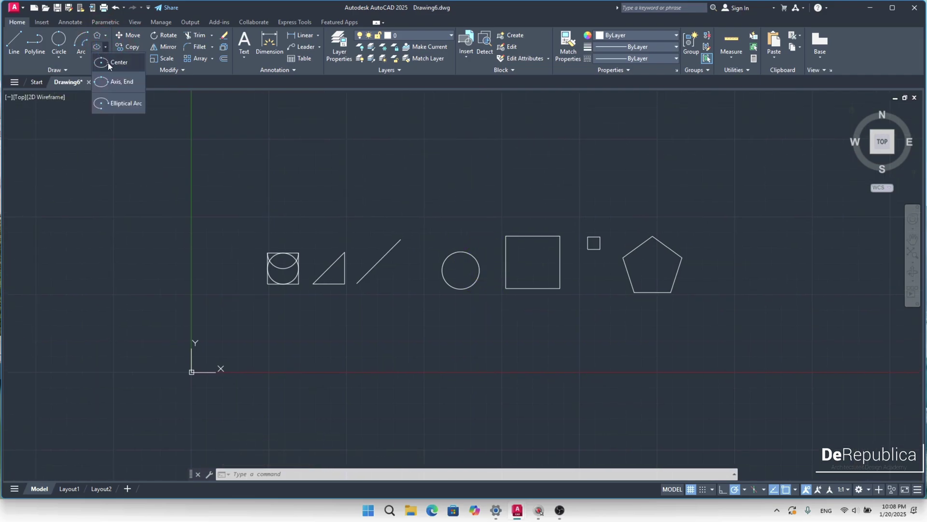
{"action": "left_click", "coordinate": [108, 62]}
{"action": "scroll", "coordinate": [178, 154], "scroll_direction": "down", "scroll_amount": 2}
{"action": "left_click", "coordinate": [282, 295]}
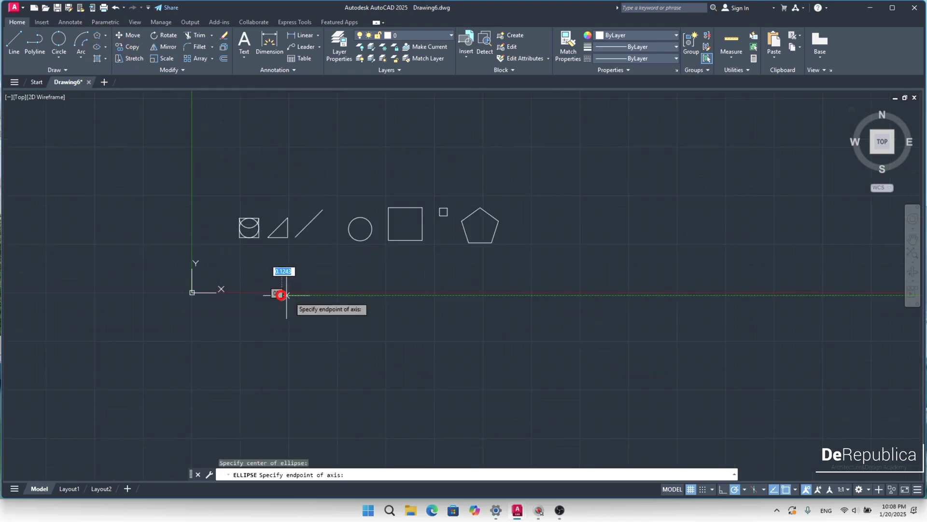
{"action": "left_click", "coordinate": [361, 294]}
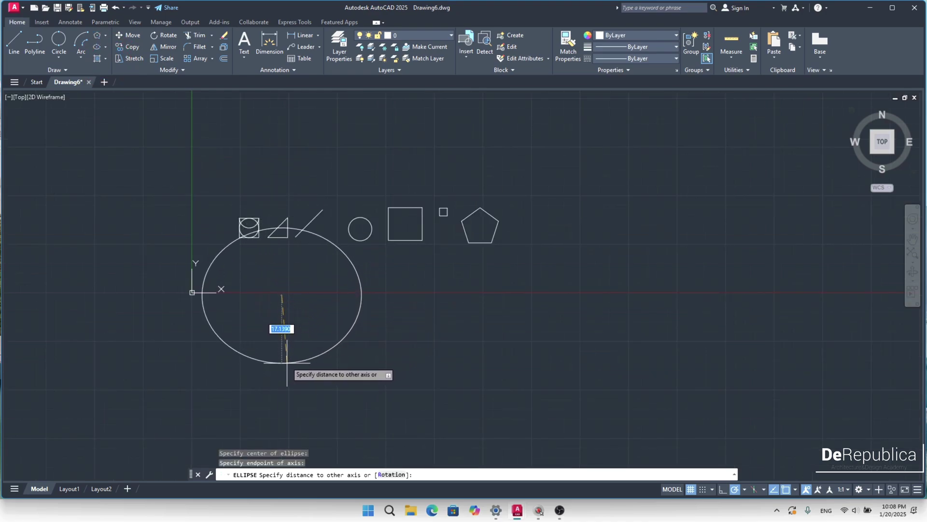
{"action": "left_click", "coordinate": [281, 316]}
{"action": "scroll", "coordinate": [222, 284], "scroll_direction": "up", "scroll_amount": 2}
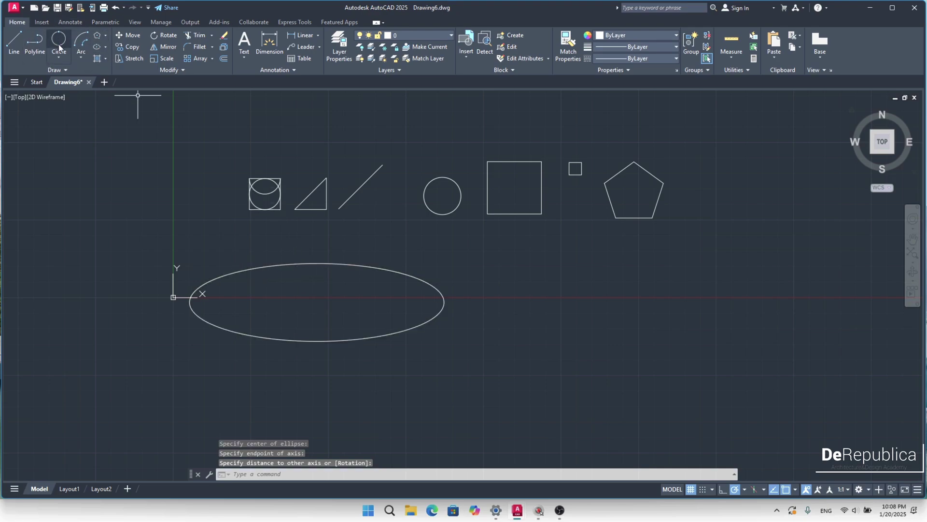
Sketch a wavy spline through ten fit points, then cancel it unfinished.
{"action": "left_click", "coordinate": [66, 70]}
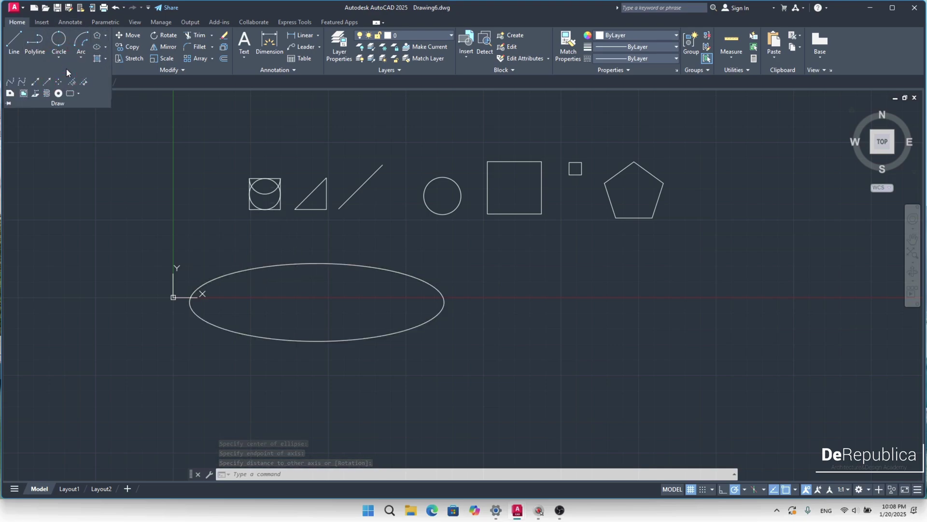
{"action": "left_click", "coordinate": [11, 81]}
{"action": "scroll", "coordinate": [131, 163], "scroll_direction": "down", "scroll_amount": 3}
{"action": "left_click", "coordinate": [184, 193]}
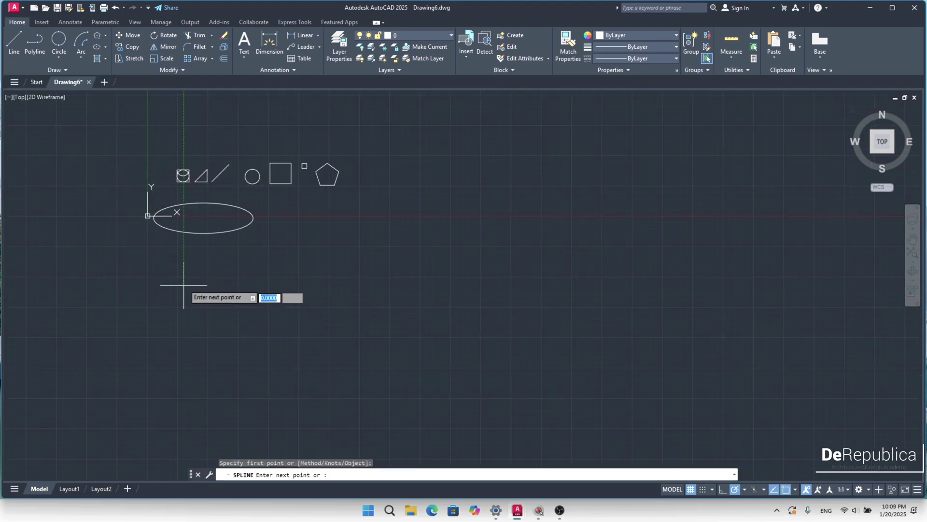
{"action": "left_click", "coordinate": [245, 248]}
{"action": "left_click", "coordinate": [300, 288]}
{"action": "left_click", "coordinate": [384, 280]}
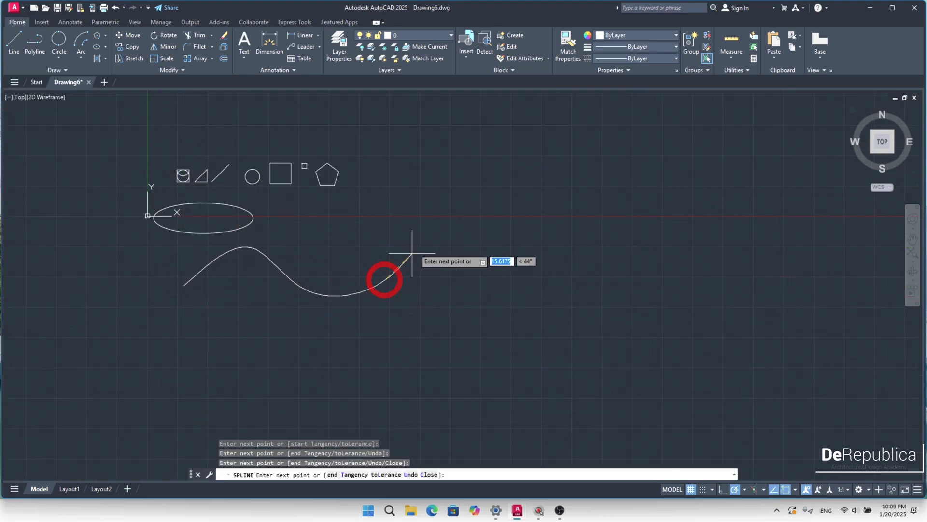
{"action": "left_click", "coordinate": [420, 242]}
{"action": "left_click", "coordinate": [488, 217]}
{"action": "left_click", "coordinate": [548, 293]}
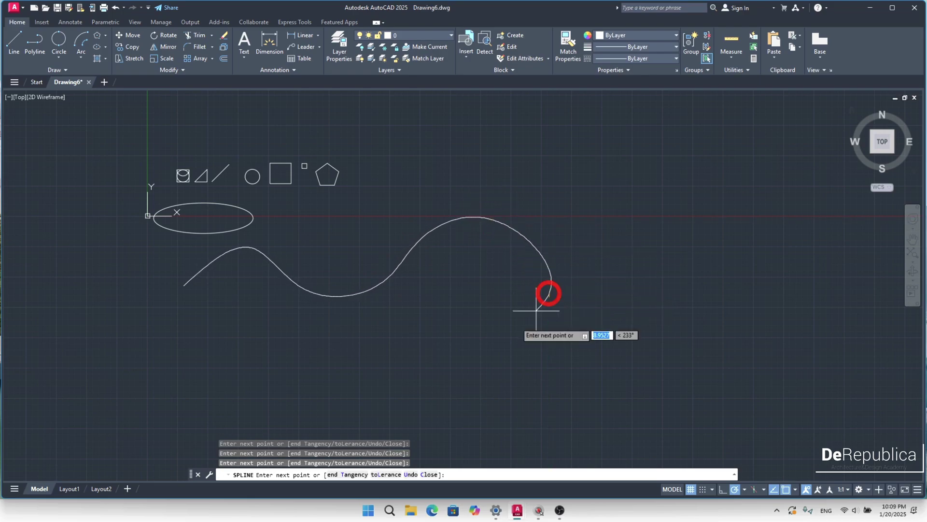
{"action": "left_click", "coordinate": [437, 345]}
{"action": "left_click", "coordinate": [338, 333]}
{"action": "left_click", "coordinate": [220, 369]}
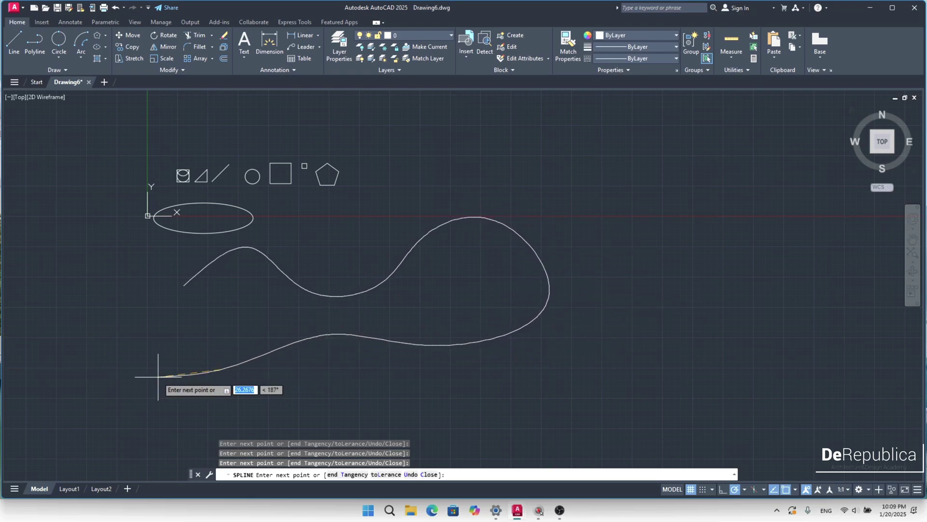
{"action": "key", "text": "Escape"}
{"action": "middle_click_drag", "start_coordinate": [247, 270], "coordinate": [414, 325]}
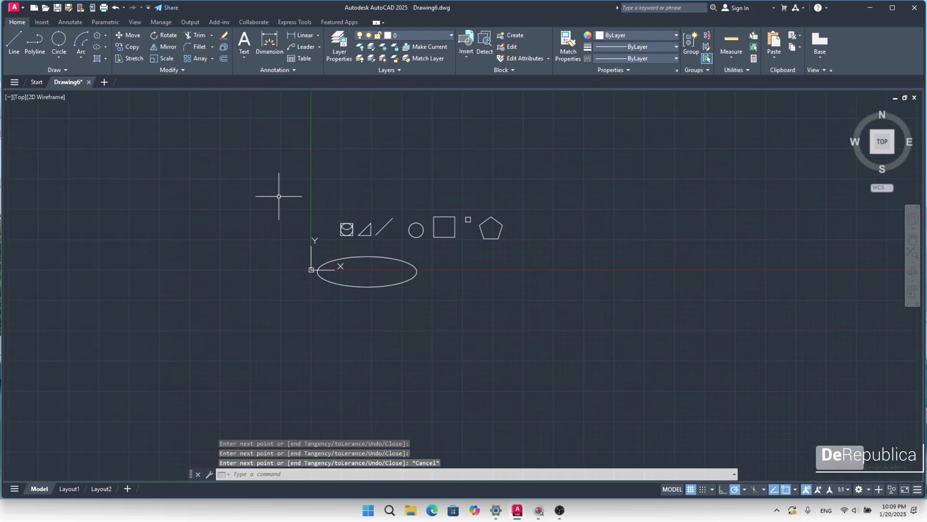
{"action": "left_click", "coordinate": [57, 70]}
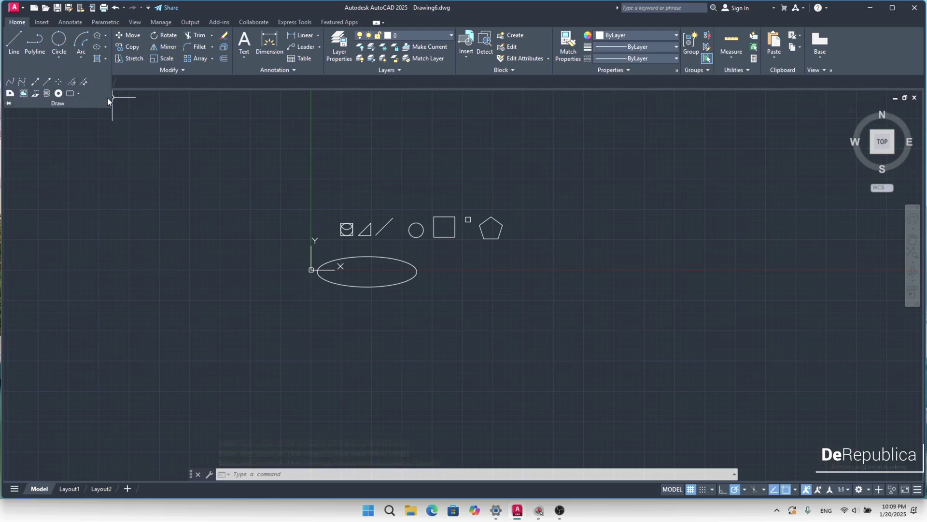
{"action": "key", "text": "Escape"}
Move the triangle up above the row of shapes, using its corner as base point.
{"action": "middle_click_drag", "start_coordinate": [164, 112], "coordinate": [202, 140]}
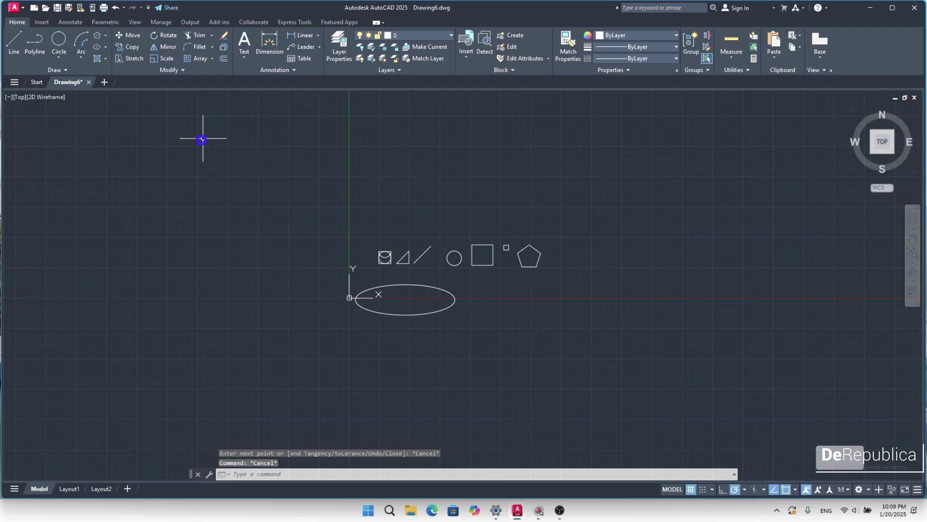
{"action": "middle_click_drag", "start_coordinate": [265, 151], "coordinate": [188, 118]}
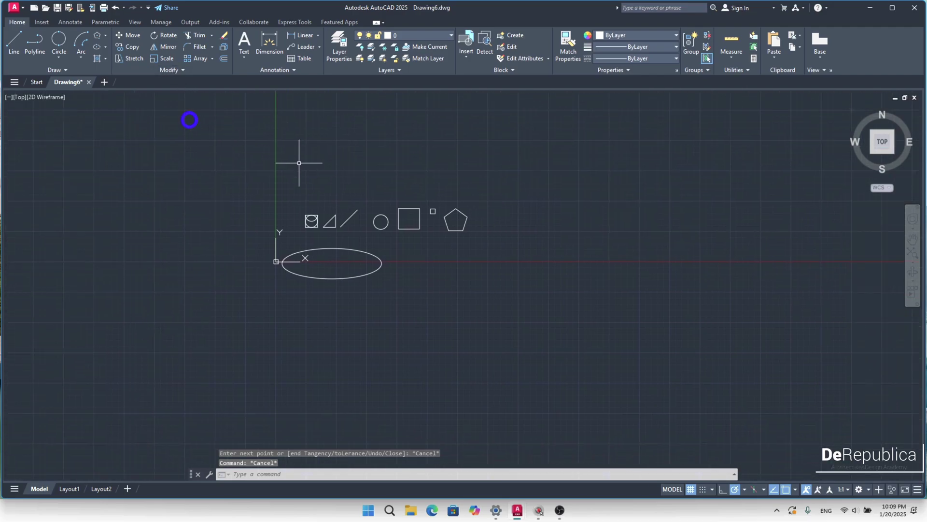
{"action": "scroll", "coordinate": [270, 183], "scroll_direction": "up", "scroll_amount": 5}
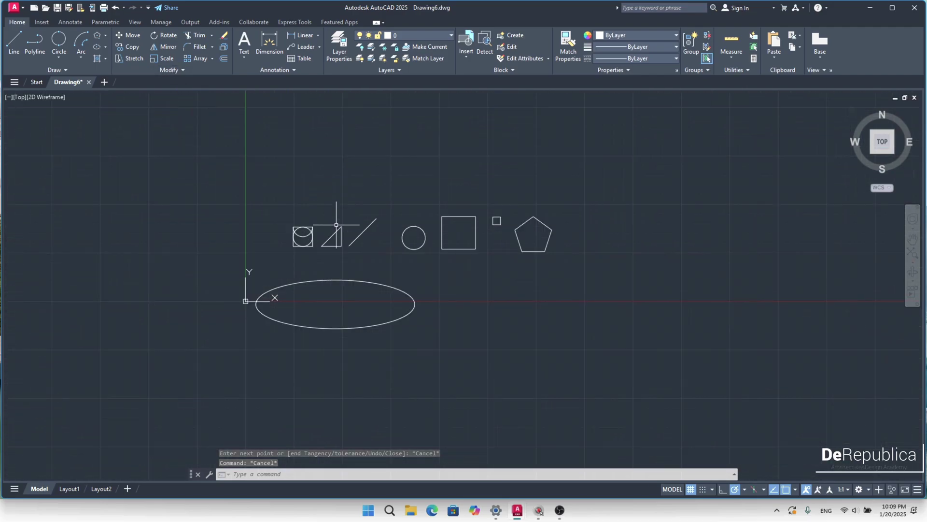
{"action": "left_click", "coordinate": [129, 36]}
{"action": "scroll", "coordinate": [203, 204], "scroll_direction": "up", "scroll_amount": 4}
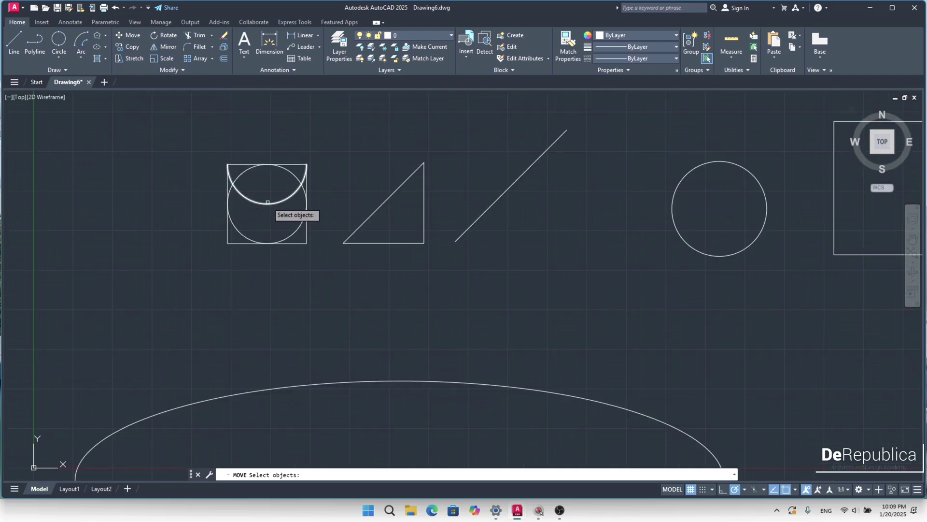
{"action": "left_click", "coordinate": [364, 219]}
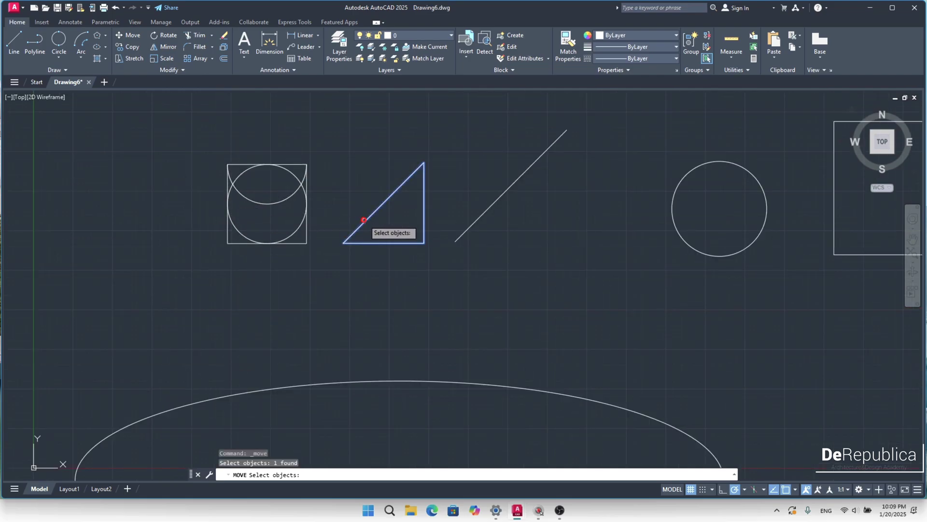
{"action": "key", "text": "Return"}
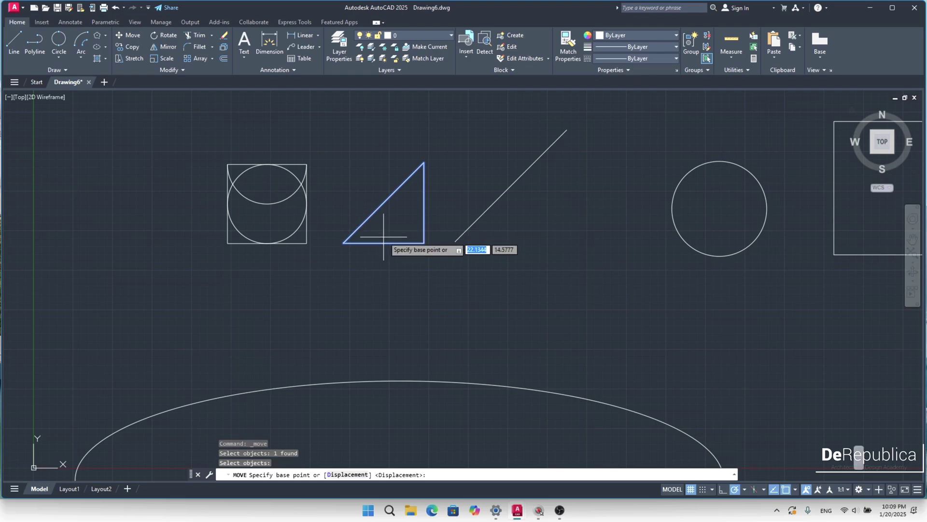
{"action": "left_click", "coordinate": [424, 243]}
{"action": "scroll", "coordinate": [418, 280], "scroll_direction": "down", "scroll_amount": 6}
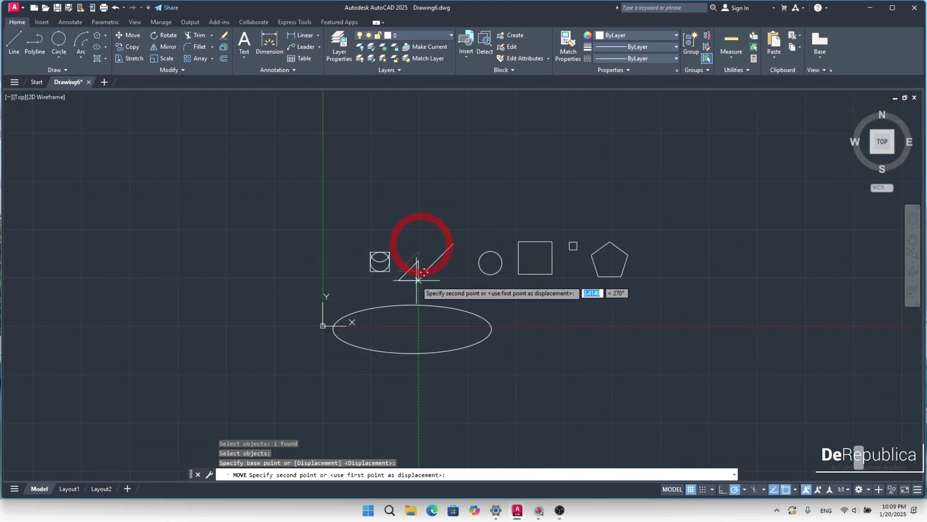
{"action": "left_click", "coordinate": [418, 182]}
Move the triangle back down into the row beside the boxed circle.
{"action": "left_click", "coordinate": [423, 190]}
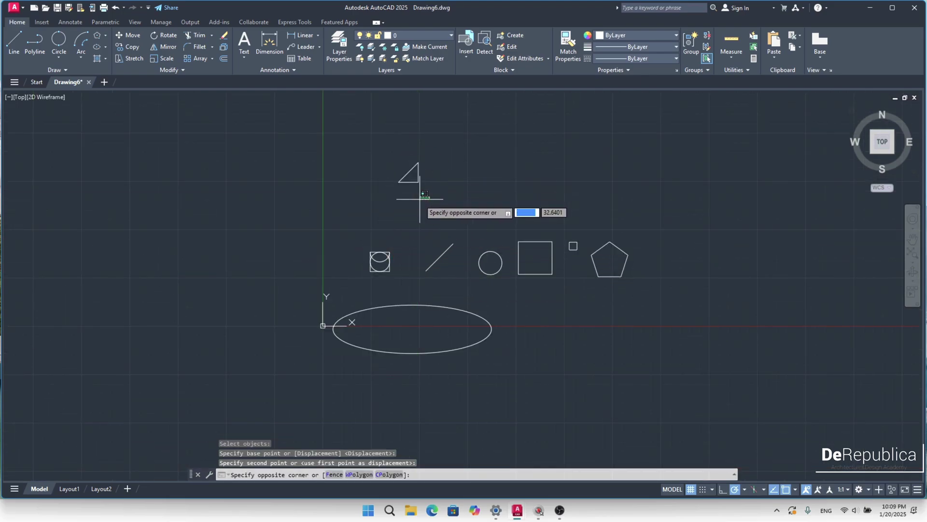
{"action": "left_click", "coordinate": [414, 197]}
{"action": "scroll", "coordinate": [414, 196], "scroll_direction": "up", "scroll_amount": 5}
{"action": "middle_click_drag", "start_coordinate": [439, 201], "coordinate": [402, 232]}
{"action": "scroll", "coordinate": [412, 254], "scroll_direction": "down", "scroll_amount": 3}
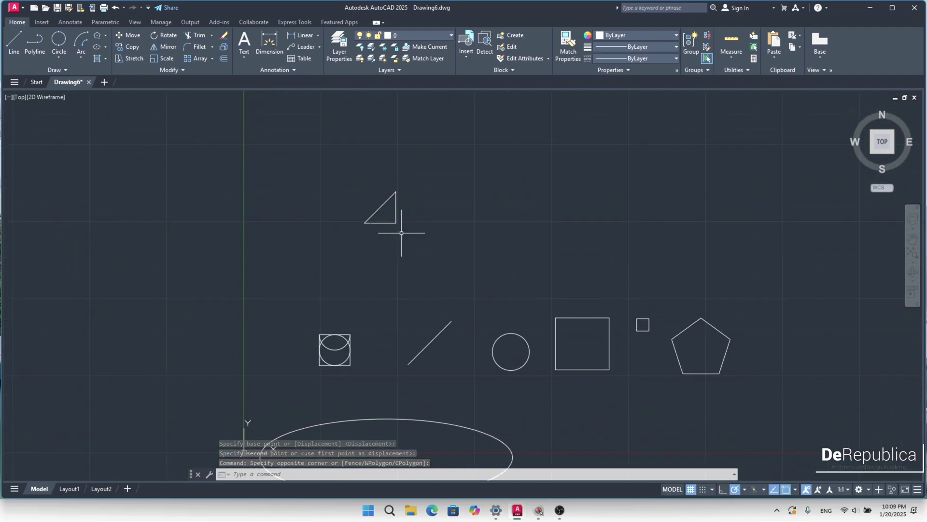
{"action": "key", "text": "Return"}
{"action": "left_click", "coordinate": [402, 234]}
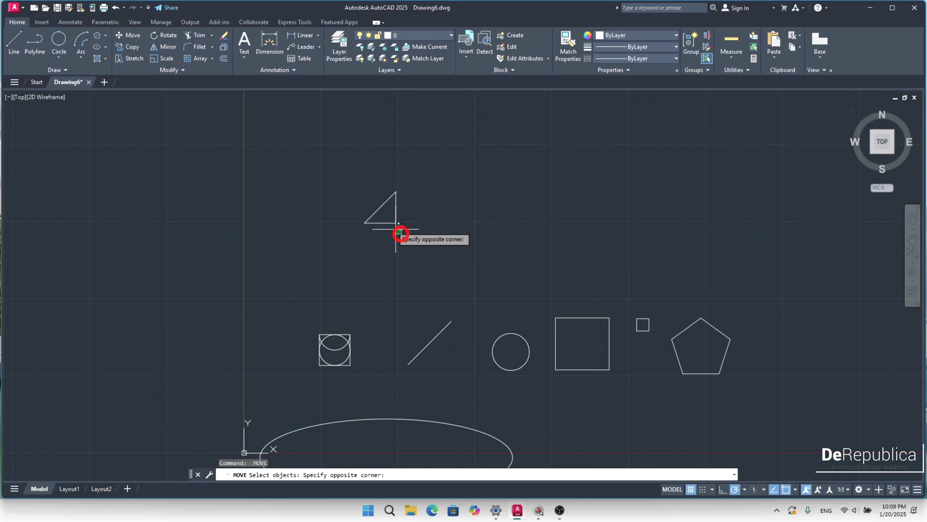
{"action": "left_click", "coordinate": [362, 191]}
{"action": "key", "text": "Return"}
{"action": "left_click", "coordinate": [396, 223]}
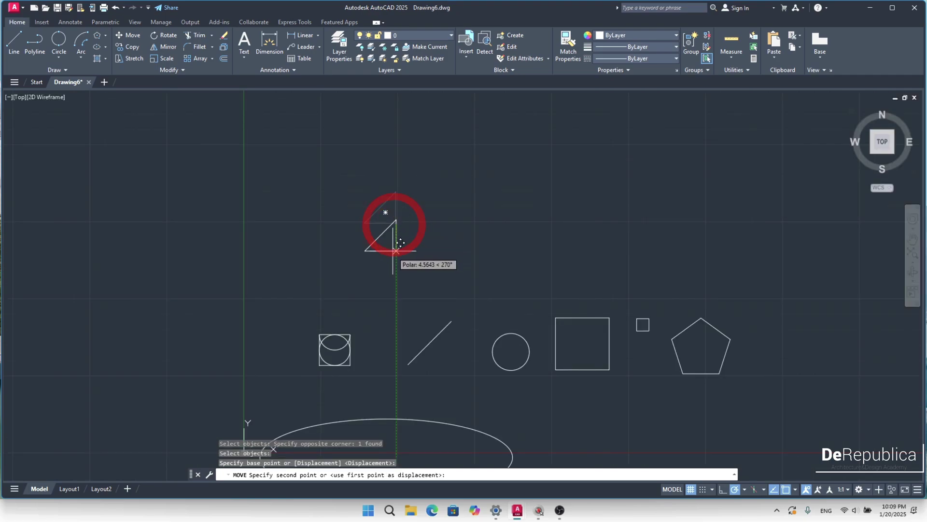
{"action": "left_click", "coordinate": [396, 361]}
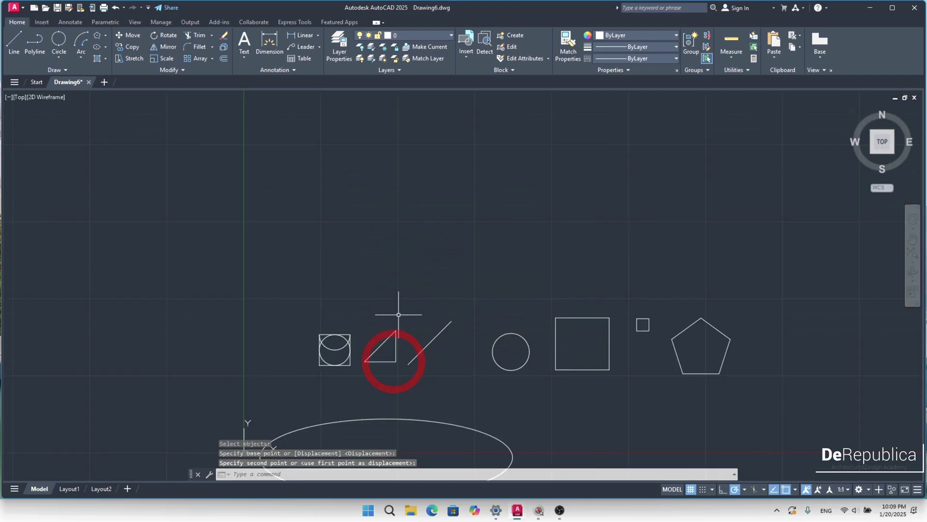
{"action": "middle_click_drag", "start_coordinate": [398, 311], "coordinate": [372, 228]}
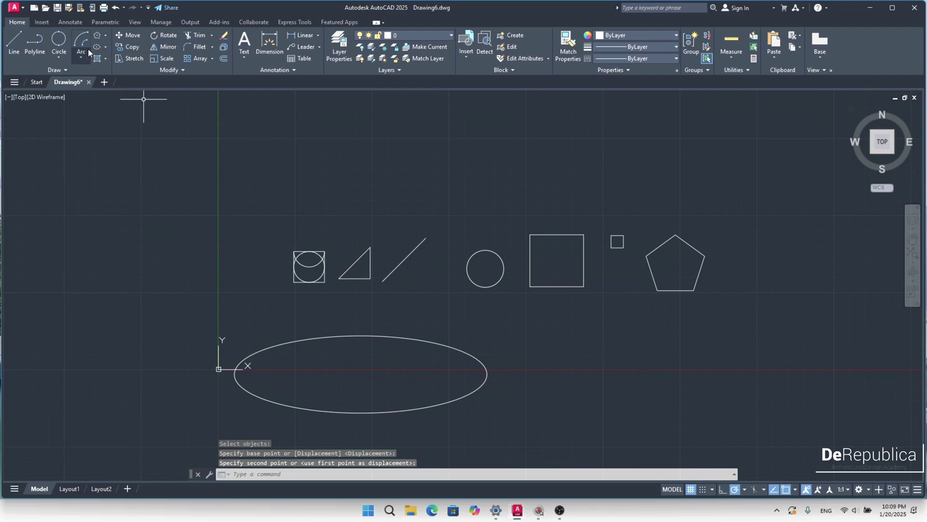
Copy the triangle from its top corner into a vertical column of copies straight above it.
{"action": "left_click", "coordinate": [129, 48]}
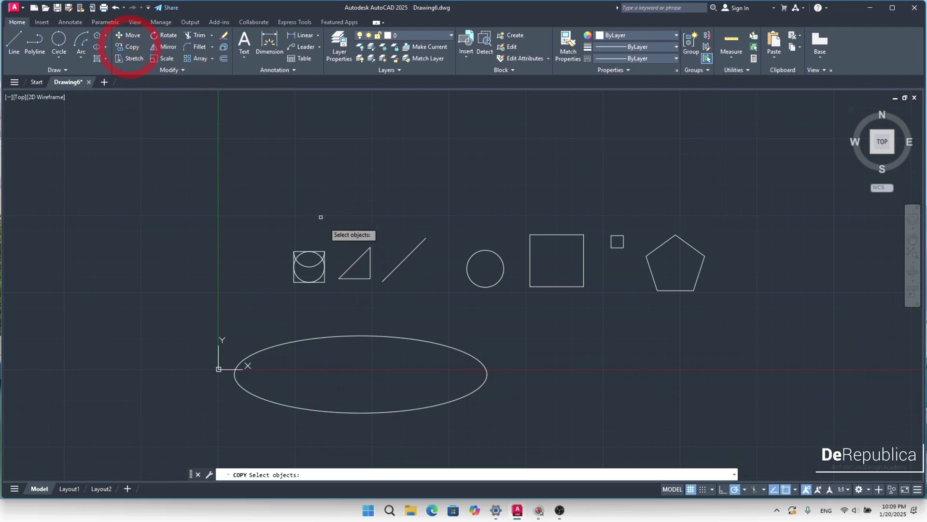
{"action": "scroll", "coordinate": [363, 261], "scroll_direction": "up", "scroll_amount": 2}
{"action": "left_click", "coordinate": [361, 265]}
{"action": "left_click", "coordinate": [342, 239]}
{"action": "key", "text": "Return"}
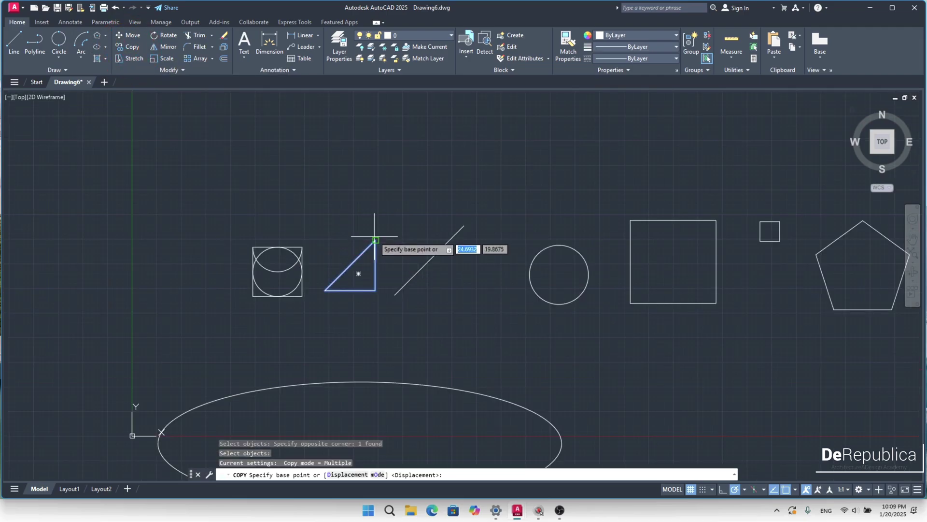
{"action": "left_click", "coordinate": [375, 241]}
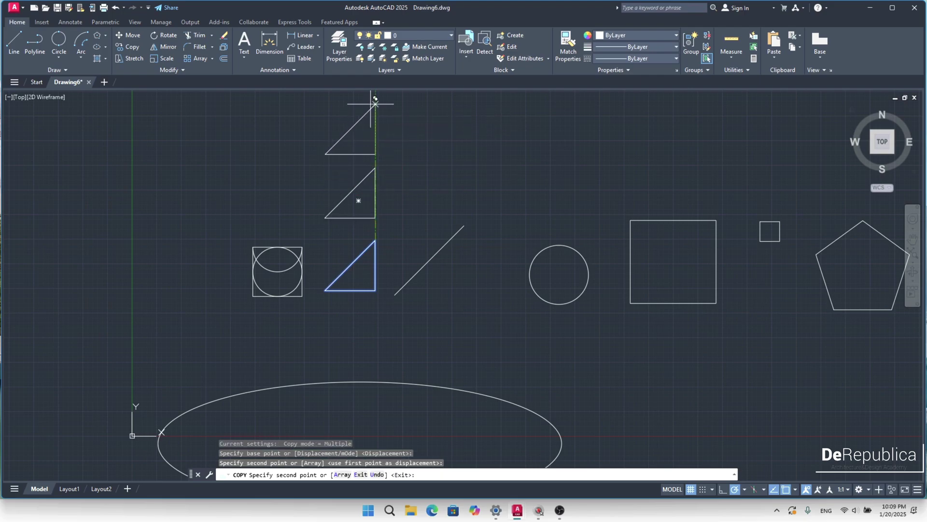
{"action": "left_click", "coordinate": [374, 98]}
{"action": "middle_click_drag", "start_coordinate": [374, 98], "coordinate": [377, 213]}
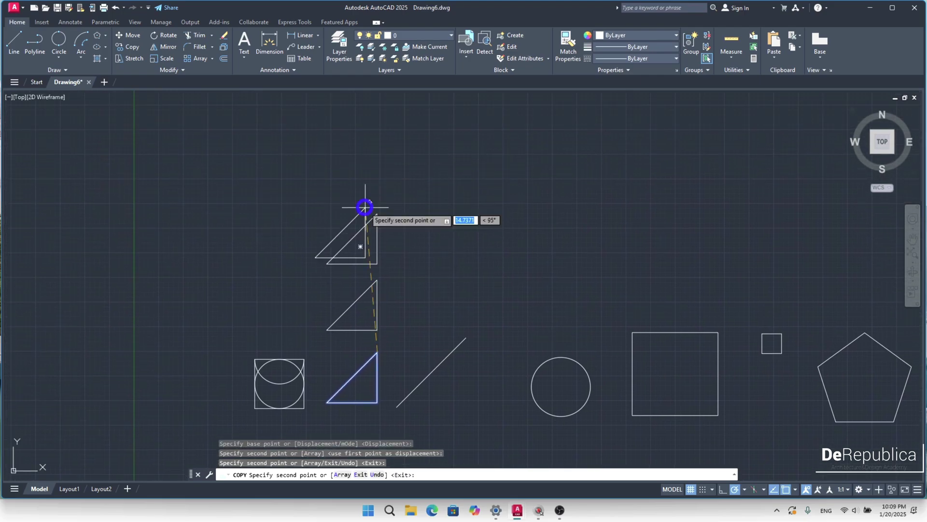
{"action": "left_click", "coordinate": [377, 145]}
{"action": "key", "text": "Escape"}
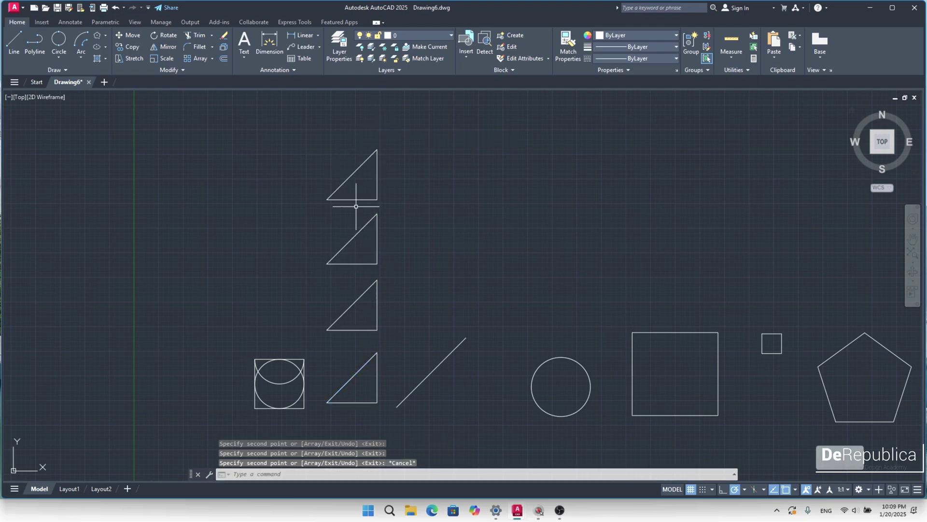
Stretch the large square's right edge down-right with a crossing window, making a slanted quadrilateral.
{"action": "left_click", "coordinate": [135, 59]}
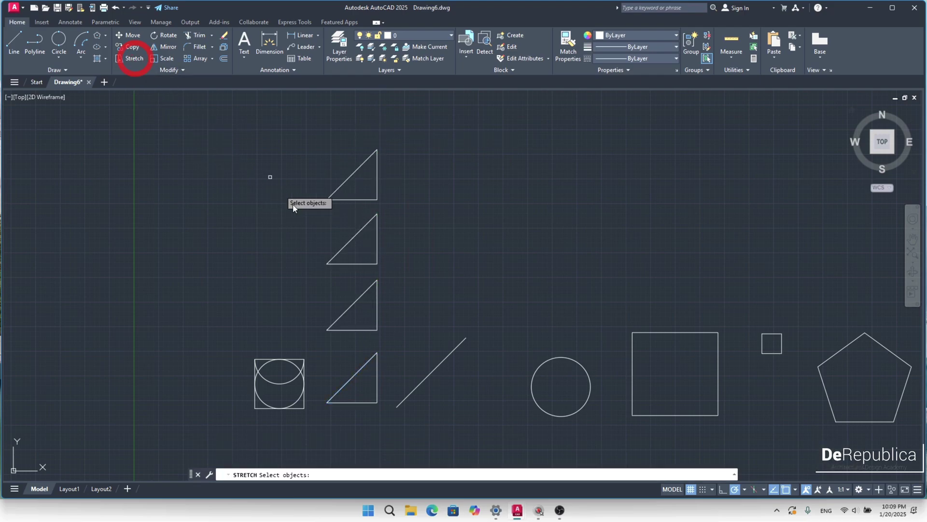
{"action": "scroll", "coordinate": [352, 247], "scroll_direction": "down", "scroll_amount": 2}
{"action": "middle_click_drag", "start_coordinate": [352, 246], "coordinate": [234, 209]}
{"action": "scroll", "coordinate": [461, 318], "scroll_direction": "up", "scroll_amount": 3}
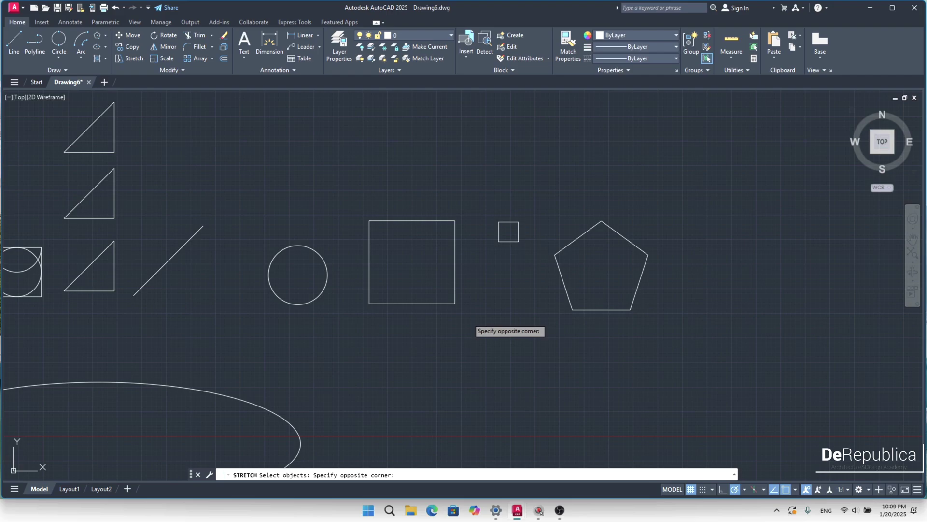
{"action": "left_click", "coordinate": [472, 321]}
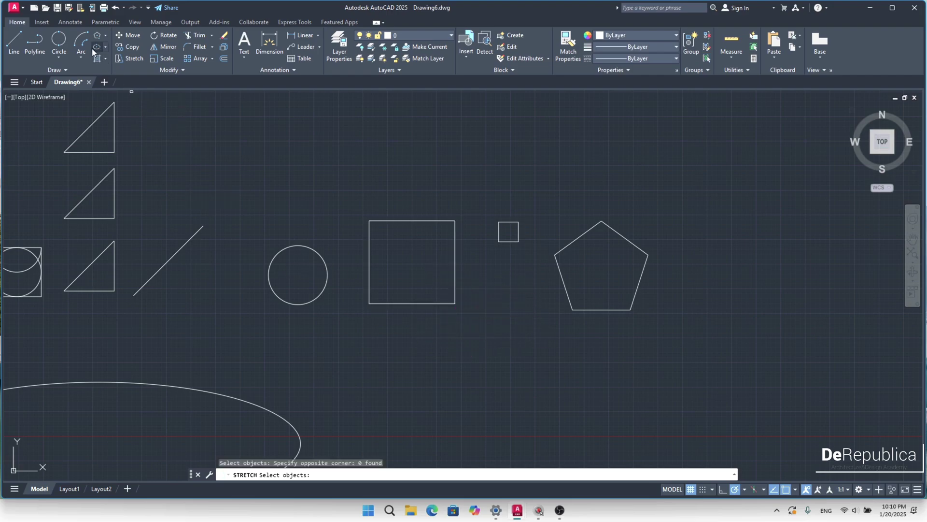
{"action": "left_click", "coordinate": [133, 59]}
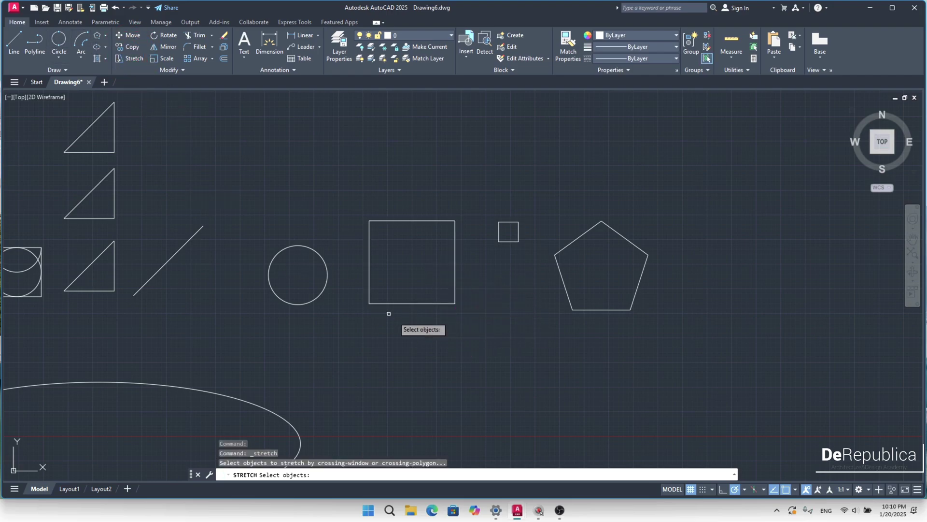
{"action": "left_click", "coordinate": [460, 315]}
{"action": "left_click", "coordinate": [425, 198]}
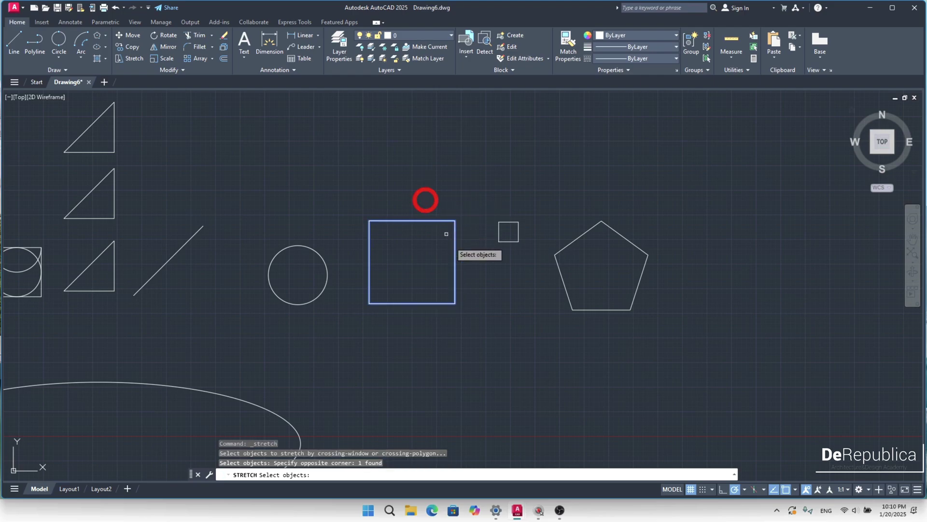
{"action": "key", "text": "Return"}
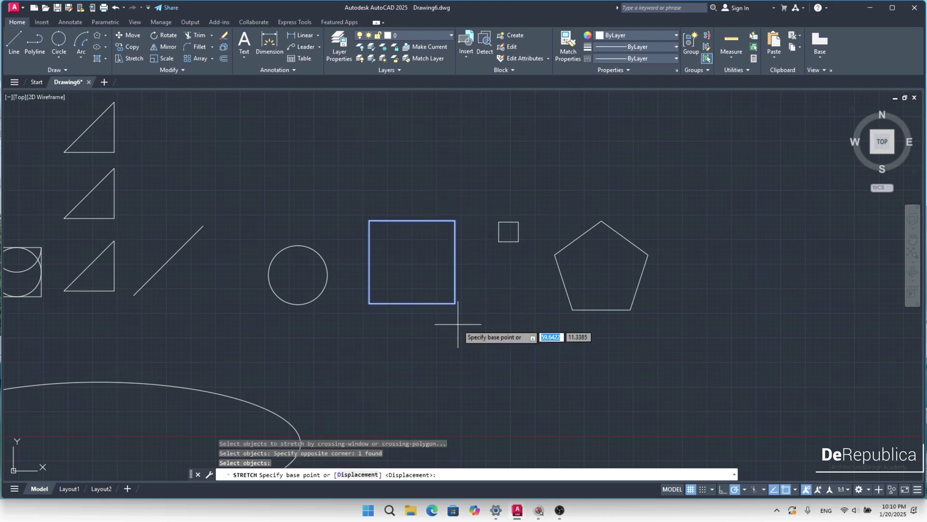
{"action": "left_click", "coordinate": [455, 324]}
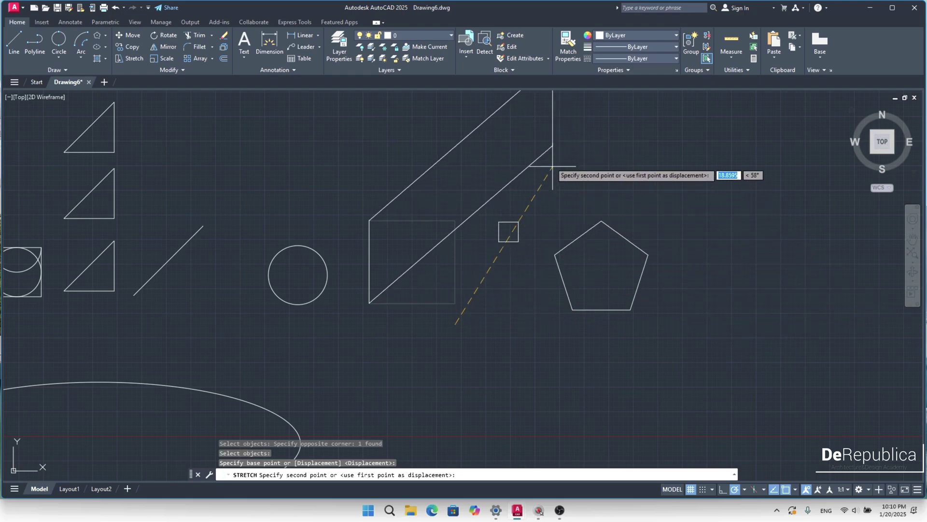
{"action": "scroll", "coordinate": [549, 156], "scroll_direction": "down", "scroll_amount": 3}
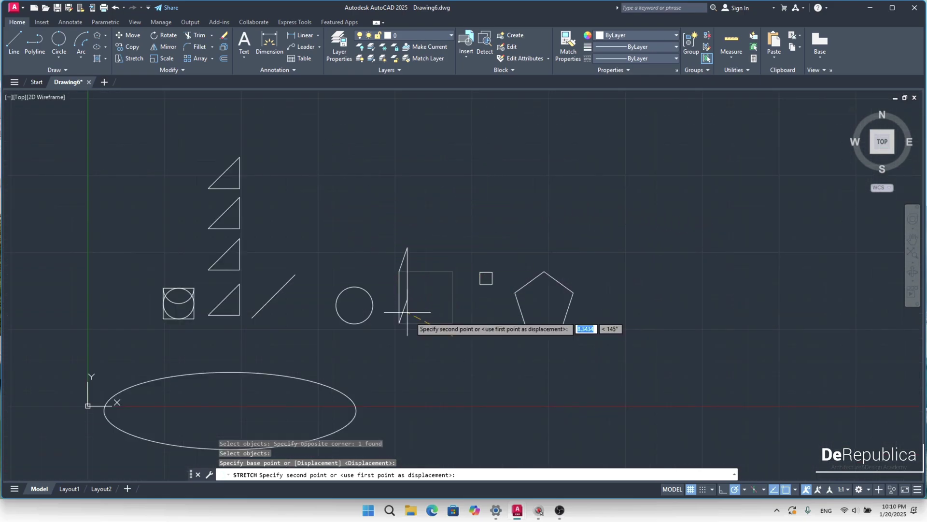
{"action": "left_click", "coordinate": [501, 425]}
{"action": "middle_click_drag", "start_coordinate": [549, 356], "coordinate": [580, 277]}
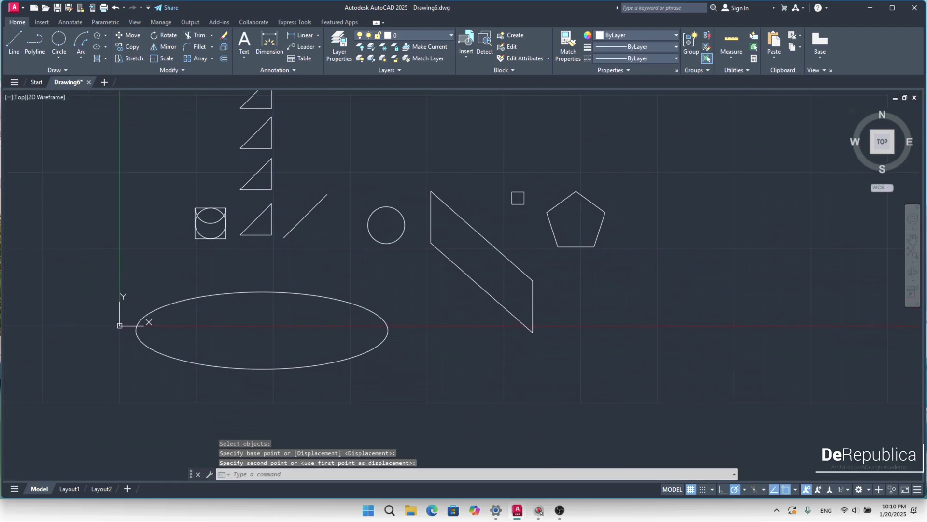
Rotate the top triangle copy -90° about its lower-right corner.
{"action": "left_click", "coordinate": [167, 39]}
{"action": "scroll", "coordinate": [271, 167], "scroll_direction": "up", "scroll_amount": 5}
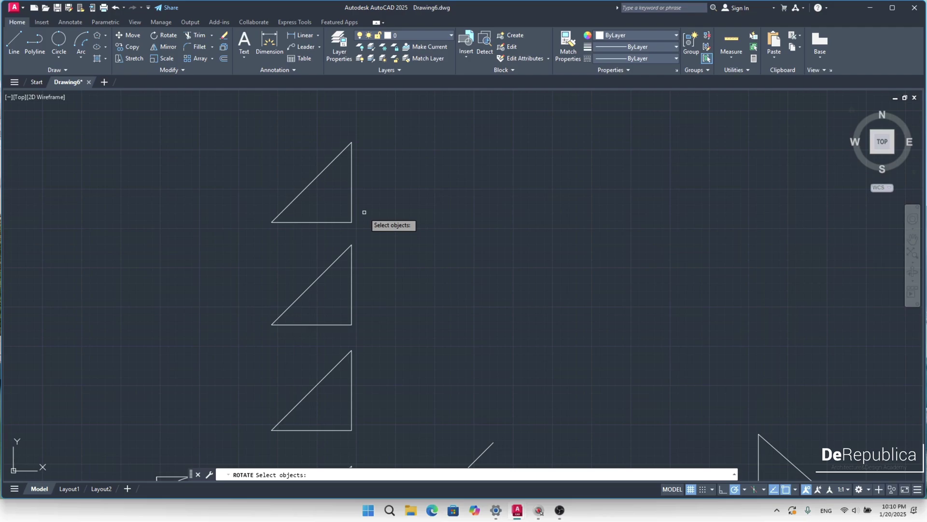
{"action": "left_click", "coordinate": [366, 192]}
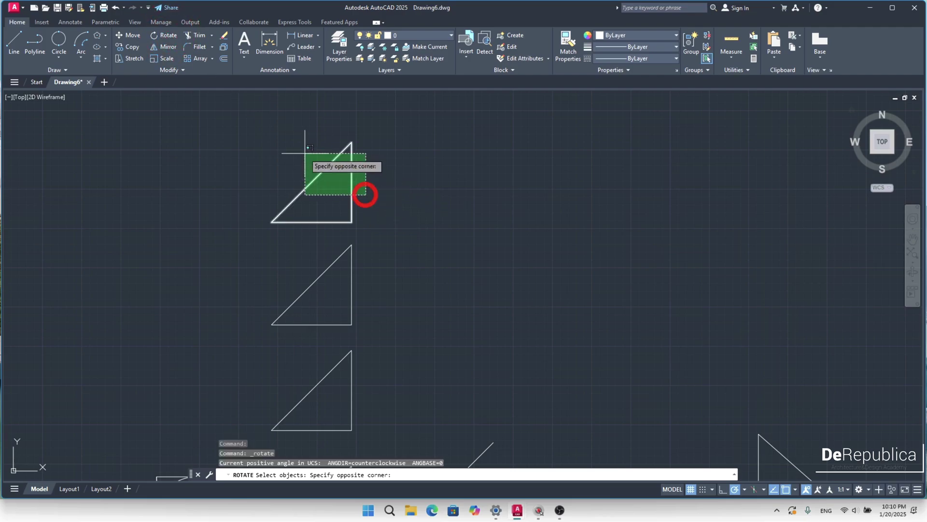
{"action": "left_click", "coordinate": [279, 136]}
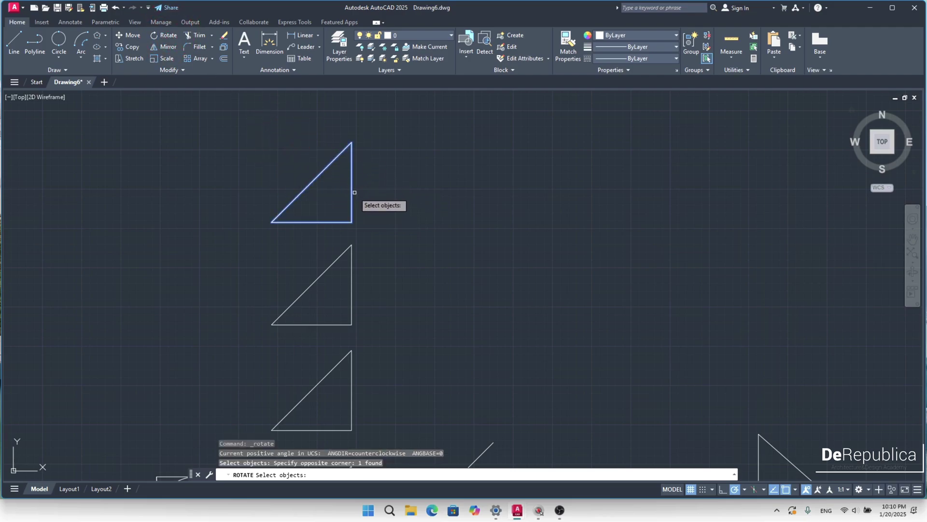
{"action": "key", "text": "Return"}
{"action": "left_click", "coordinate": [352, 222]}
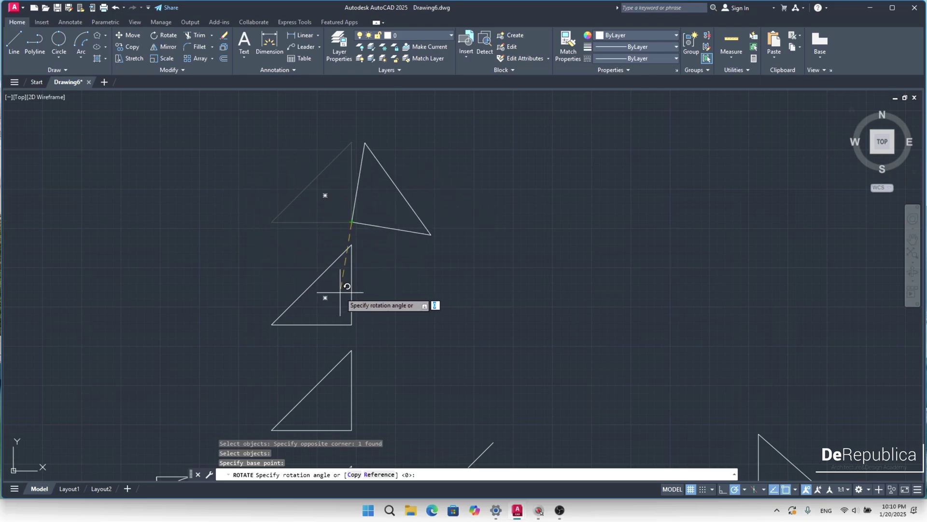
{"action": "left_click", "coordinate": [353, 322]}
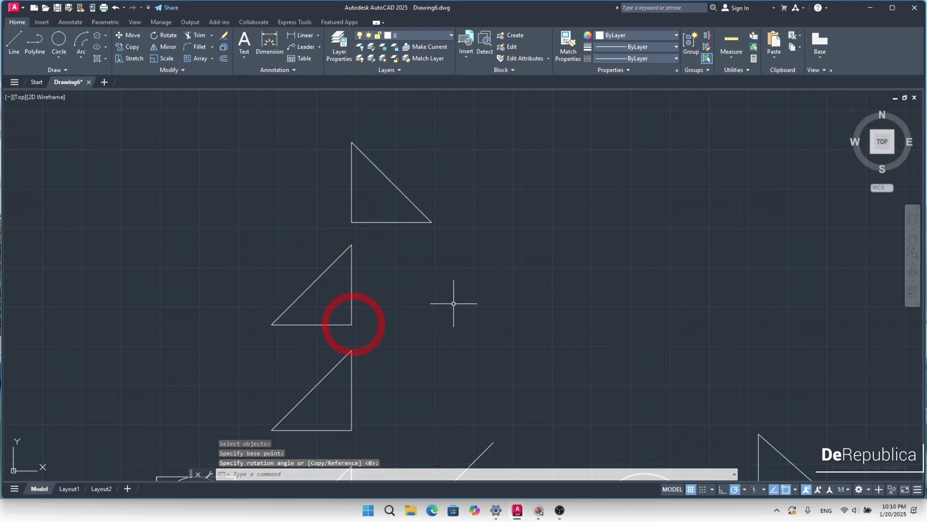
{"action": "scroll", "coordinate": [454, 289], "scroll_direction": "down", "scroll_amount": 4}
{"action": "middle_click_drag", "start_coordinate": [451, 269], "coordinate": [421, 225]}
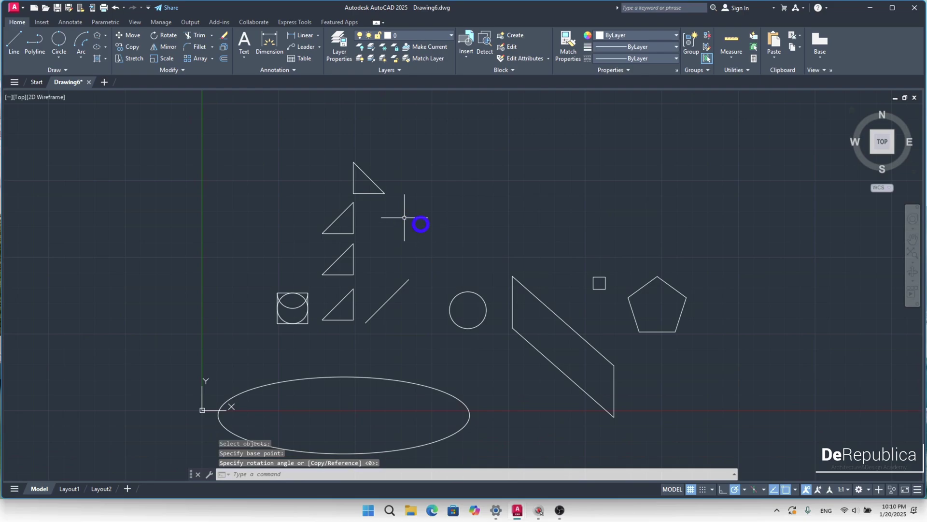
{"action": "left_click", "coordinate": [162, 57]}
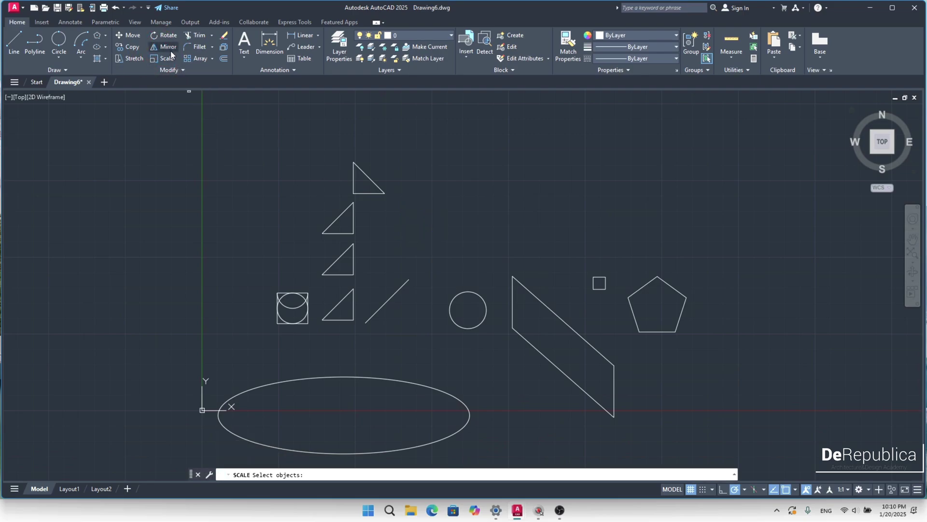
{"action": "scroll", "coordinate": [358, 175], "scroll_direction": "up", "scroll_amount": 2}
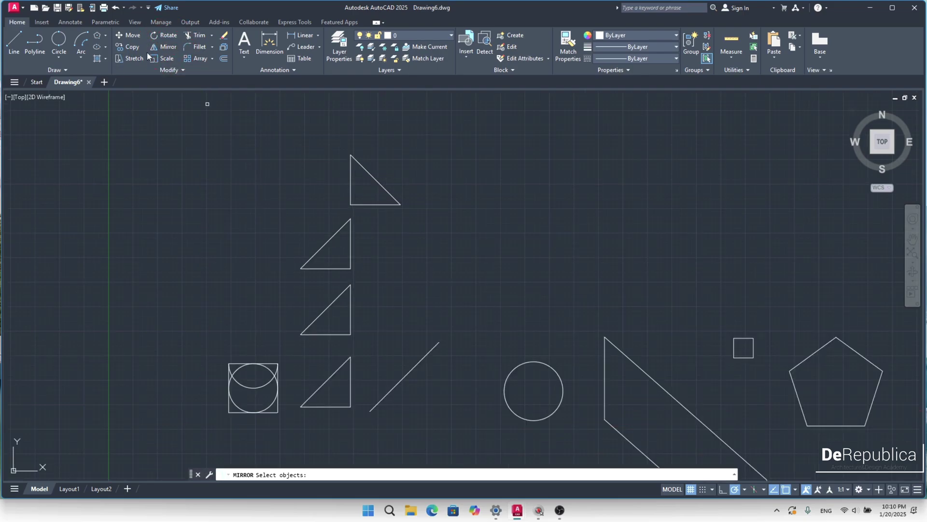
{"action": "scroll", "coordinate": [235, 118], "scroll_direction": "up", "scroll_amount": 2}
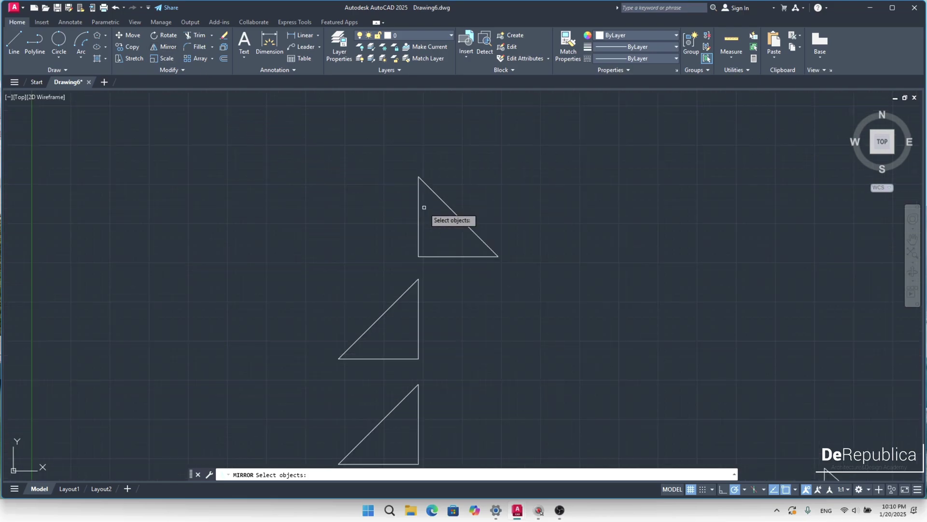
{"action": "left_click", "coordinate": [427, 217]}
{"action": "left_click", "coordinate": [385, 175]}
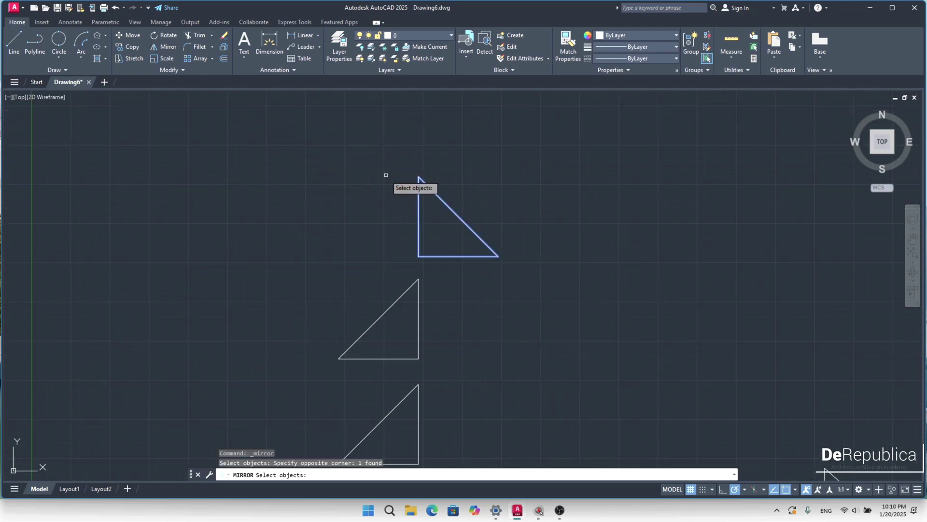
{"action": "key", "text": "Return"}
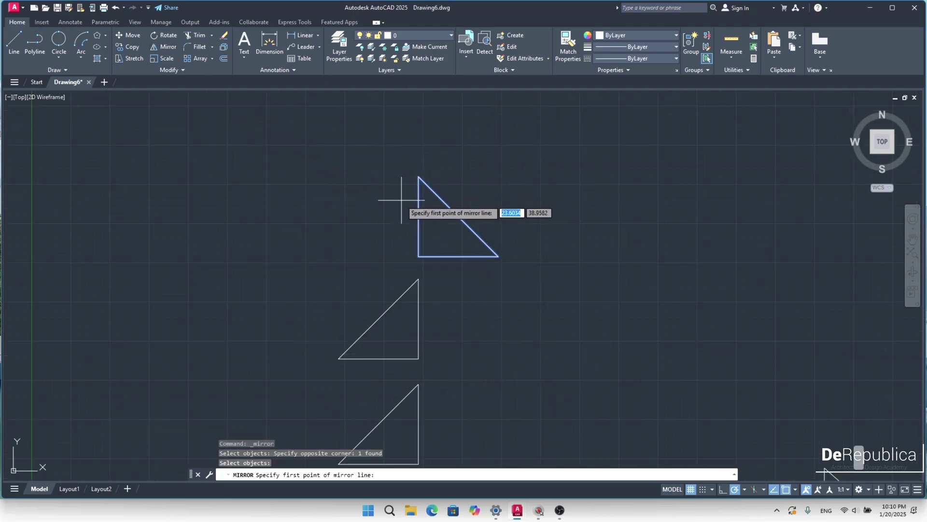
{"action": "left_click", "coordinate": [418, 255]}
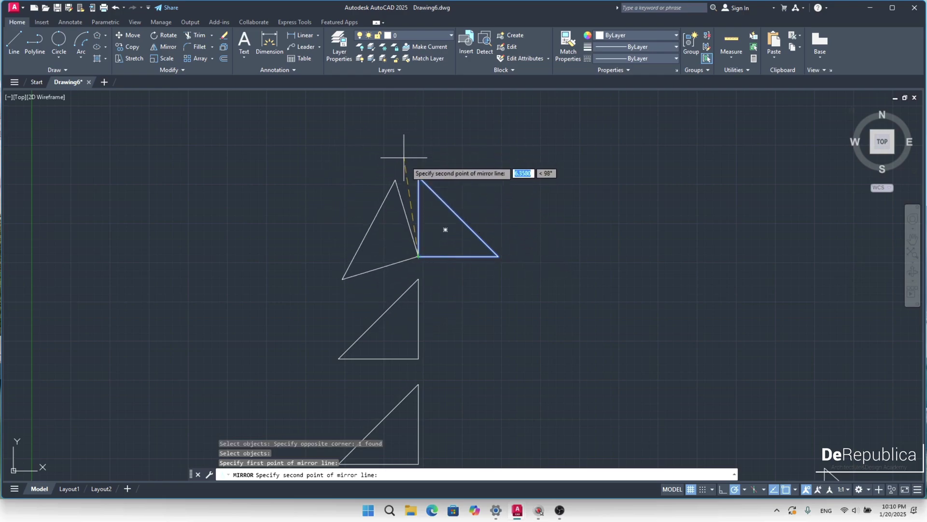
{"action": "left_click", "coordinate": [418, 137]}
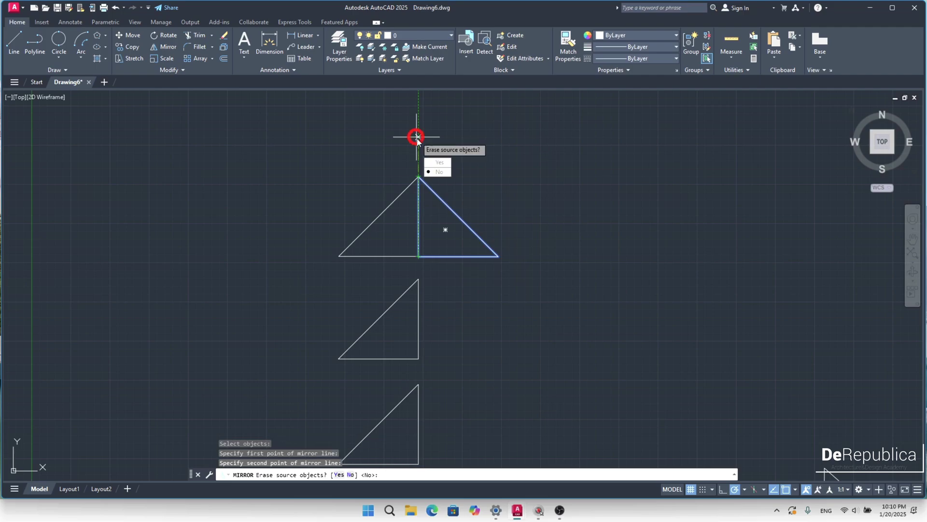
{"action": "left_click", "coordinate": [443, 164]}
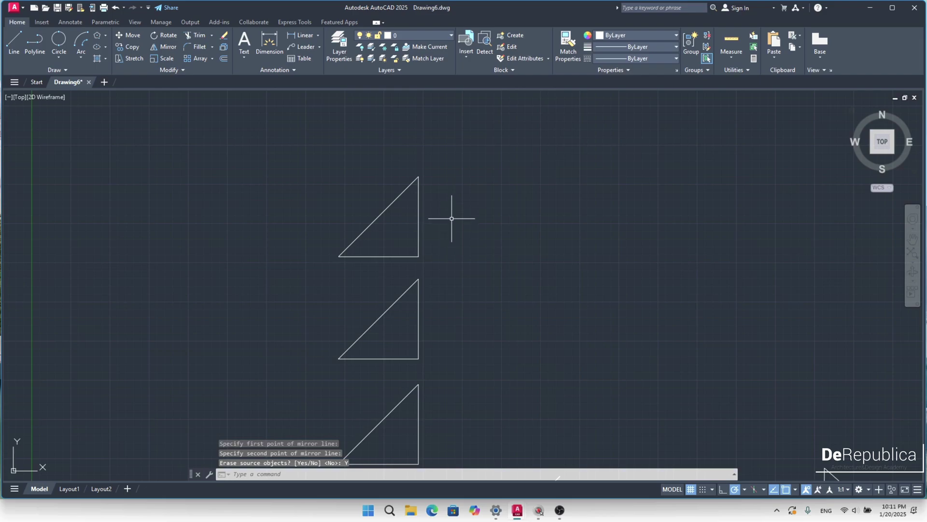
Undo the earlier mirror, then mirror the top triangle across its vertical edge, keeping the original.
{"action": "key", "text": "ctrl+z"}
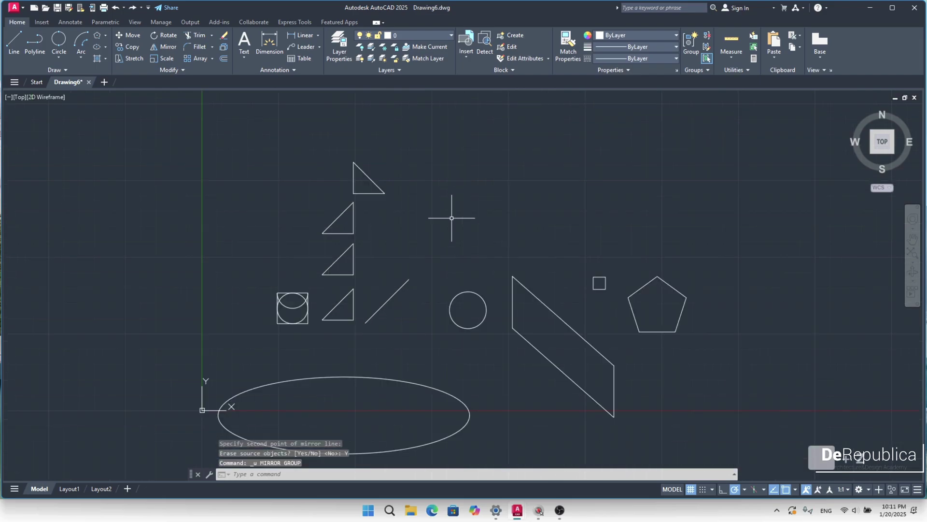
{"action": "scroll", "coordinate": [336, 164], "scroll_direction": "up", "scroll_amount": 6}
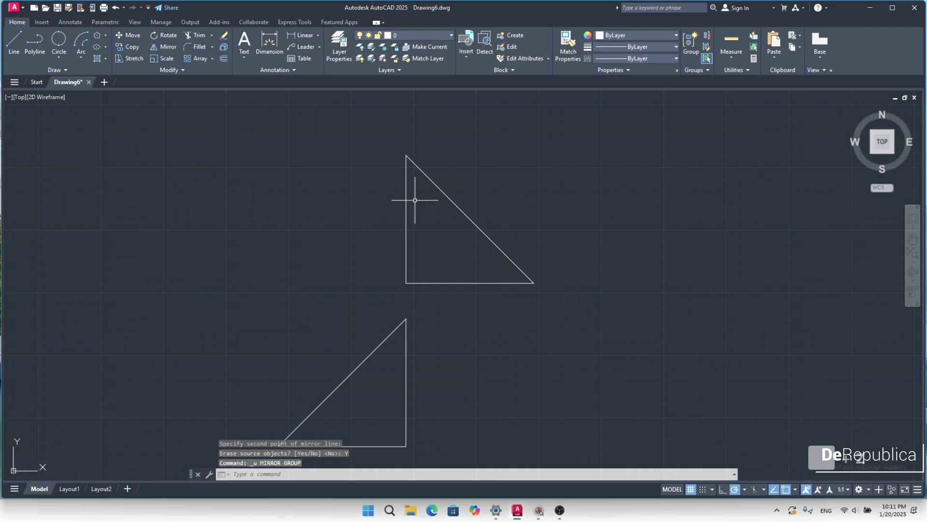
{"action": "left_click", "coordinate": [417, 218]}
{"action": "left_click", "coordinate": [387, 191]}
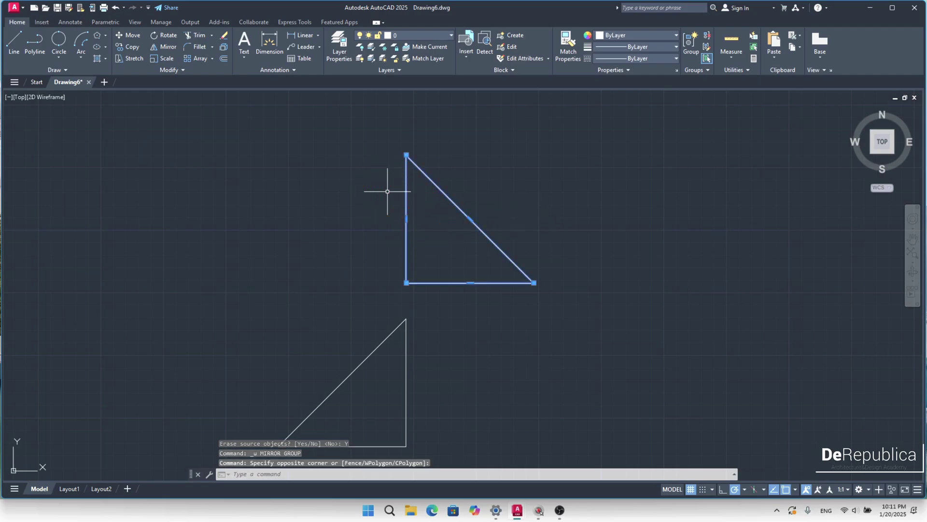
{"action": "left_click", "coordinate": [169, 47]}
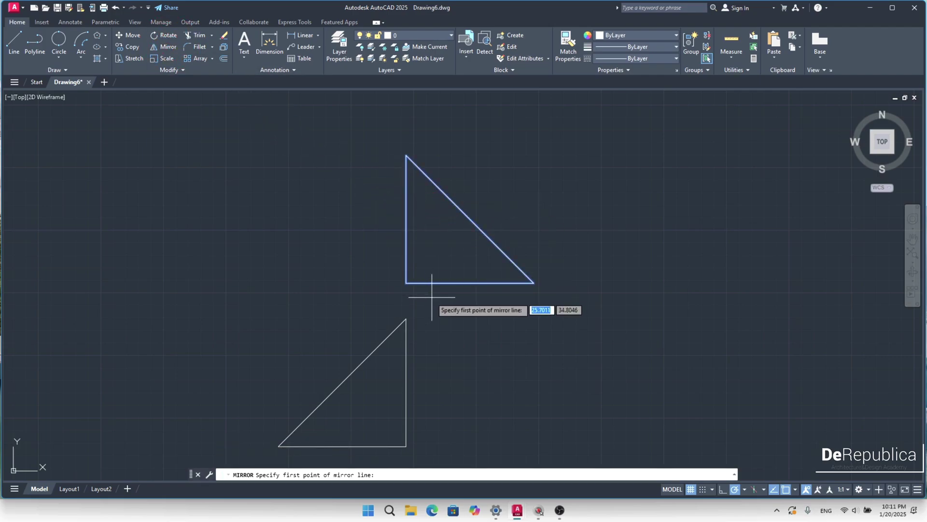
{"action": "left_click", "coordinate": [407, 282]}
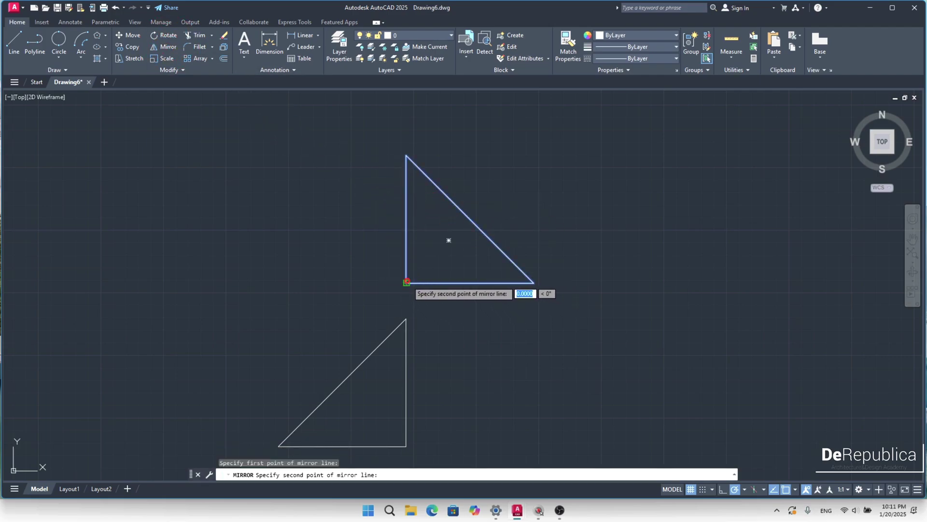
{"action": "left_click", "coordinate": [406, 141]}
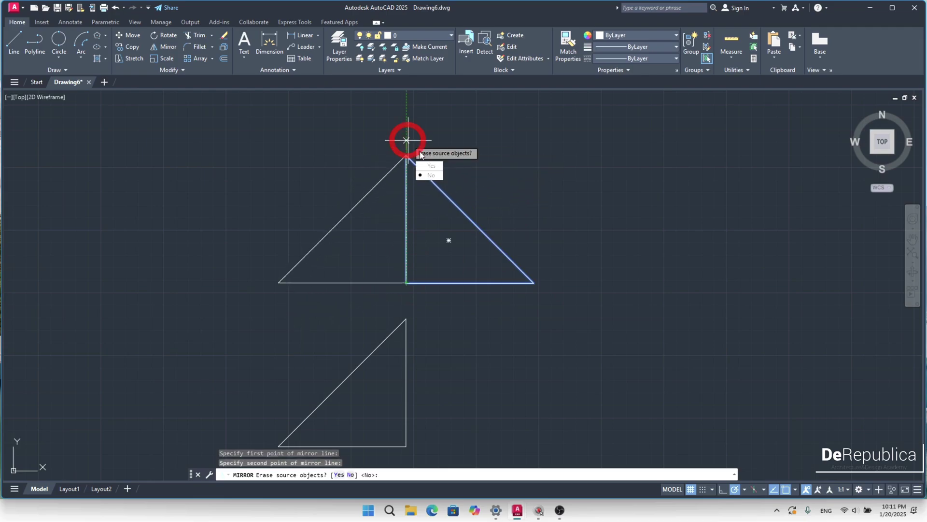
{"action": "left_click", "coordinate": [434, 176]}
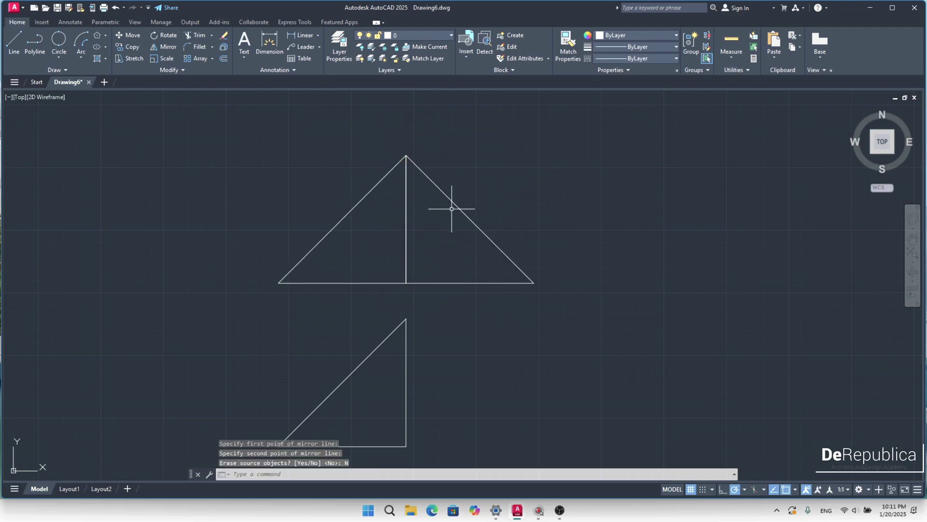
{"action": "scroll", "coordinate": [451, 209], "scroll_direction": "down", "scroll_amount": 5}
{"action": "middle_click_drag", "start_coordinate": [455, 247], "coordinate": [373, 155]}
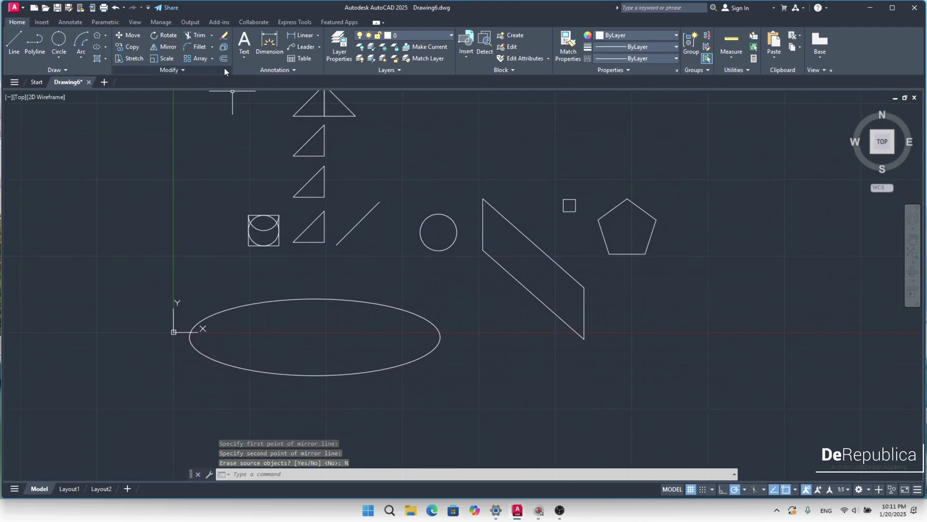
Start Fillet and set the fillet radius to 1.
{"action": "middle_click_drag", "start_coordinate": [218, 124], "coordinate": [219, 164]}
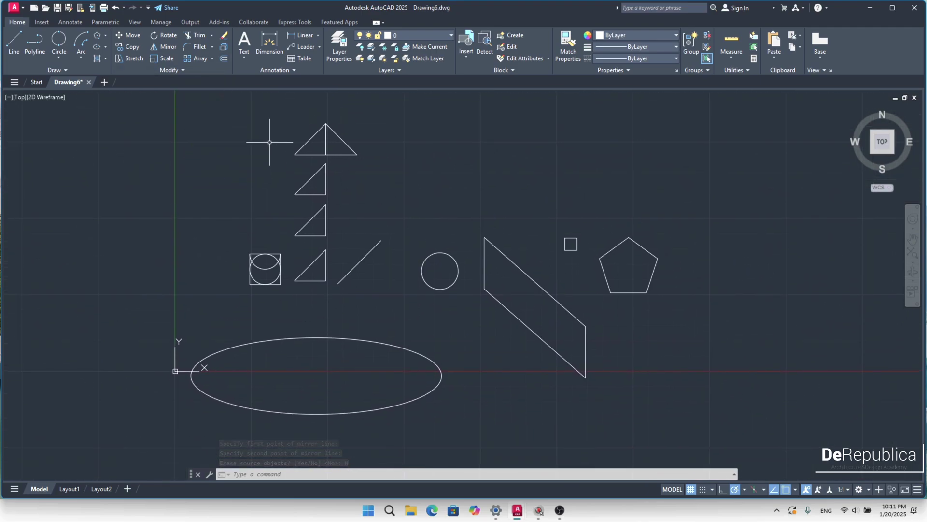
{"action": "left_click", "coordinate": [195, 49]}
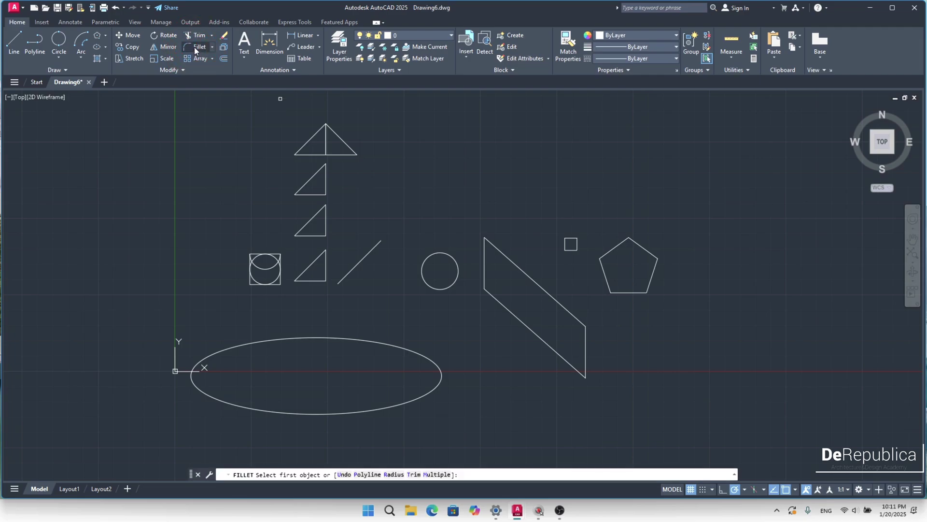
{"action": "scroll", "coordinate": [332, 121], "scroll_direction": "up", "scroll_amount": 8}
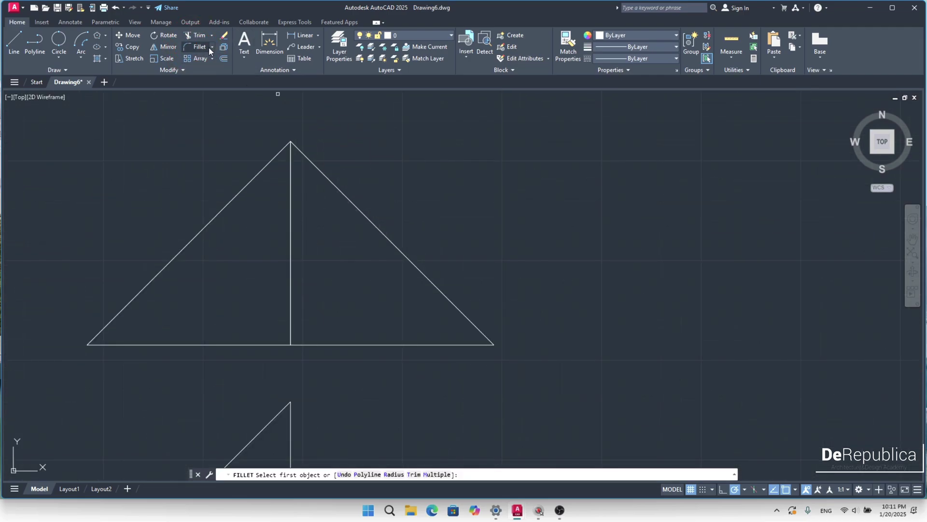
{"action": "right_click", "coordinate": [403, 172]}
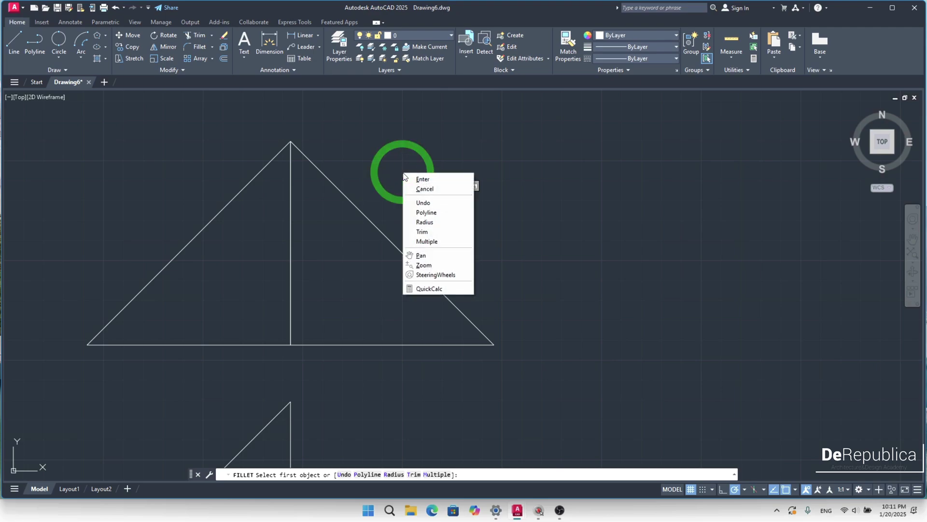
{"action": "left_click", "coordinate": [444, 222]}
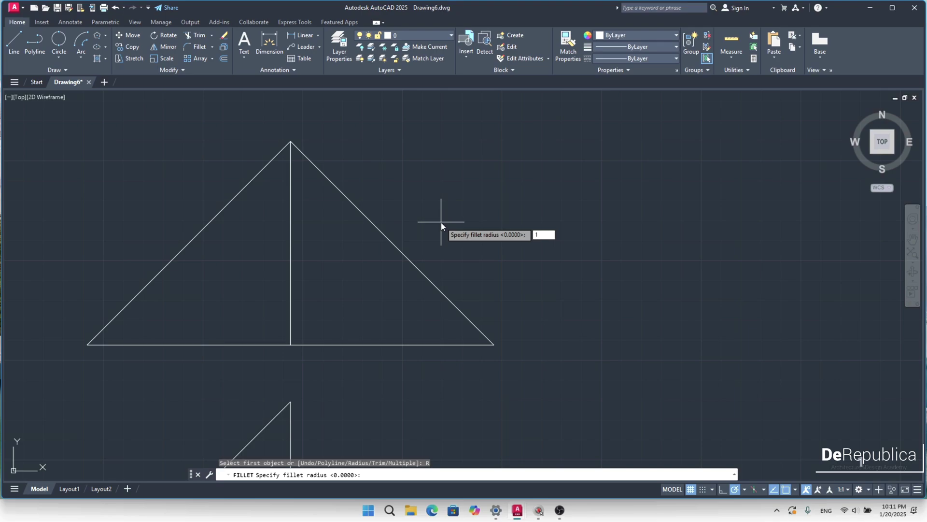
{"action": "type", "text": "1"}
{"action": "key", "text": "Return"}
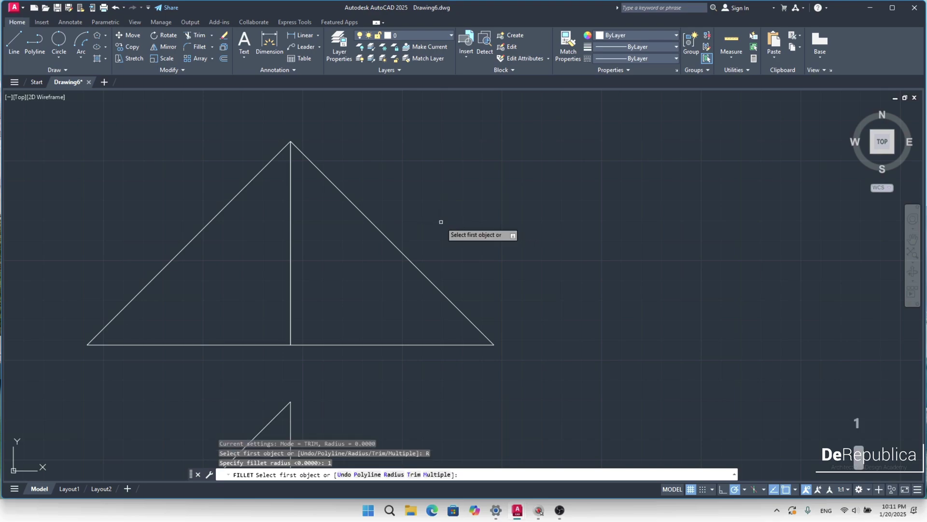
Fillet the right and left bottom corners of the combined triangle.
{"action": "left_click", "coordinate": [456, 307]}
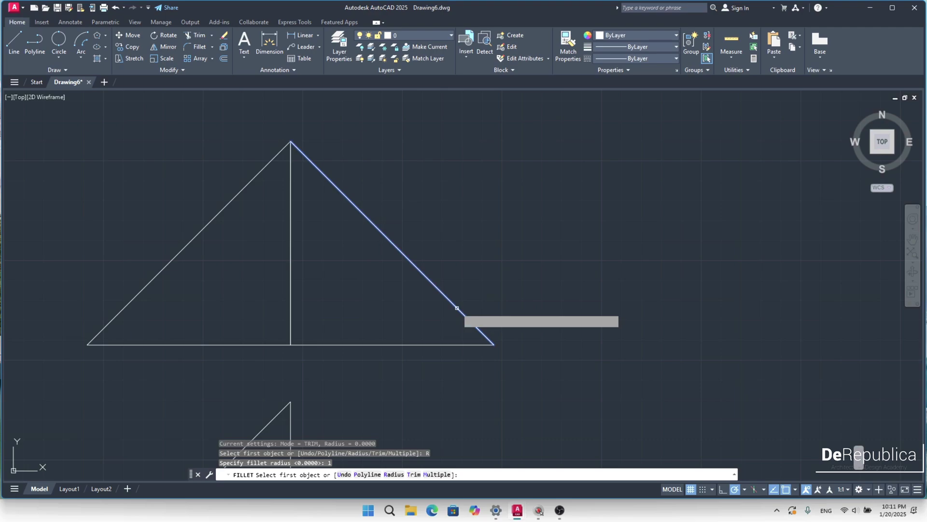
{"action": "left_click", "coordinate": [448, 344]}
{"action": "scroll", "coordinate": [493, 292], "scroll_direction": "down", "scroll_amount": 5}
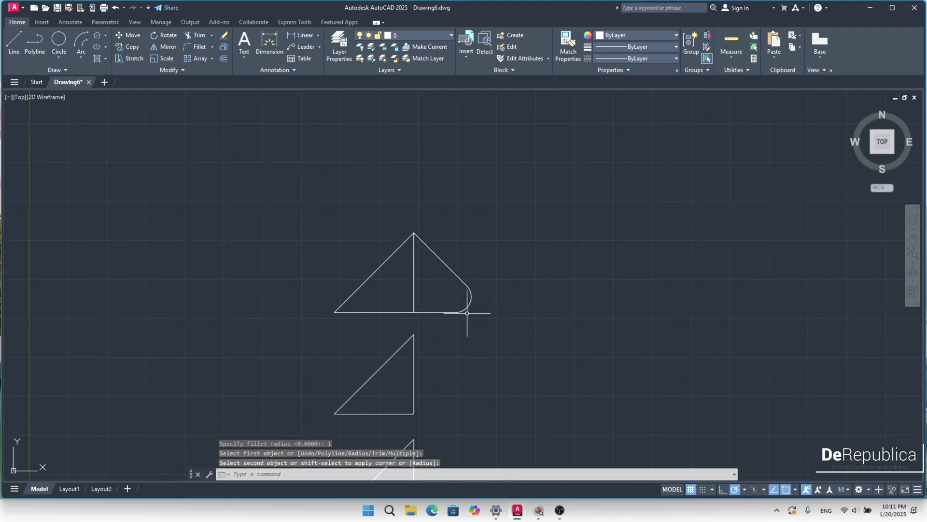
{"action": "scroll", "coordinate": [431, 251], "scroll_direction": "up", "scroll_amount": 2}
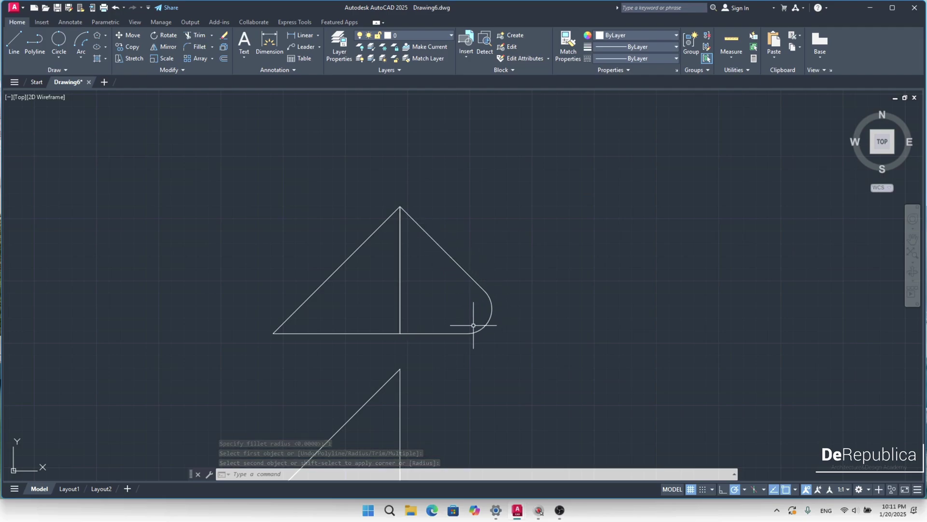
{"action": "key", "text": "space"}
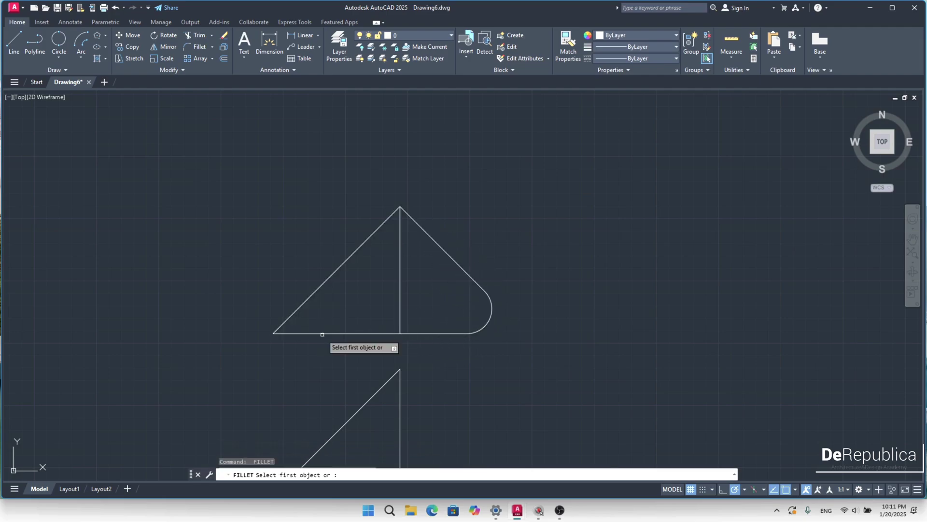
{"action": "left_click", "coordinate": [322, 334]}
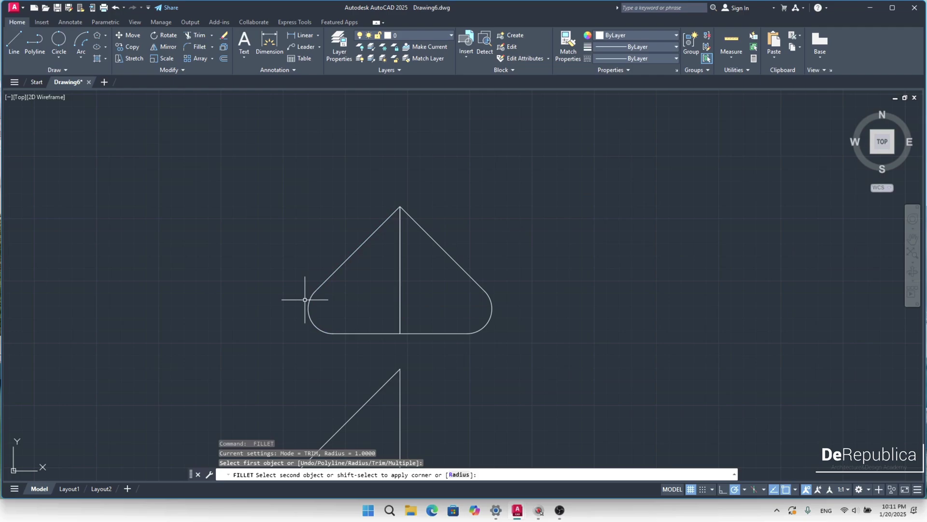
{"action": "key", "text": "Escape"}
{"action": "scroll", "coordinate": [320, 244], "scroll_direction": "down", "scroll_amount": 5}
{"action": "middle_click_drag", "start_coordinate": [290, 314], "coordinate": [255, 213]}
{"action": "scroll", "coordinate": [254, 213], "scroll_direction": "down", "scroll_amount": 2}
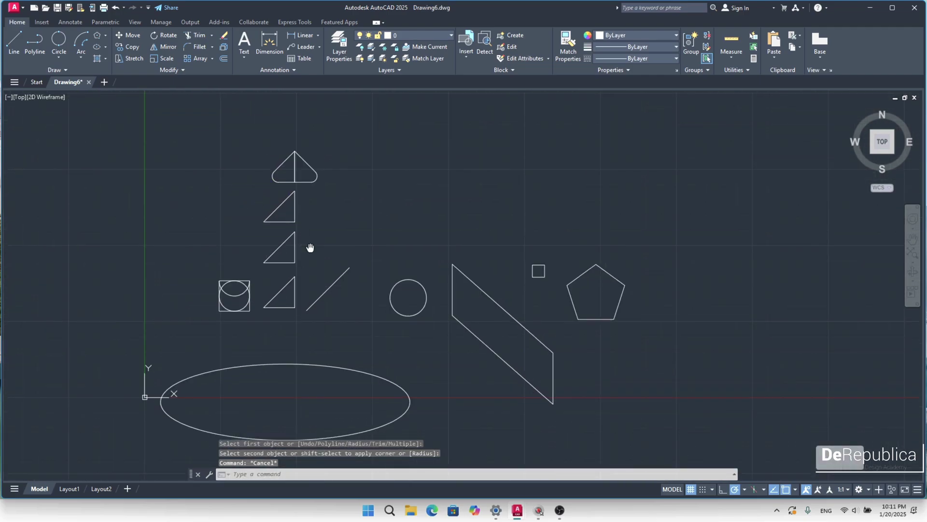
{"action": "middle_click_drag", "start_coordinate": [310, 247], "coordinate": [343, 219]}
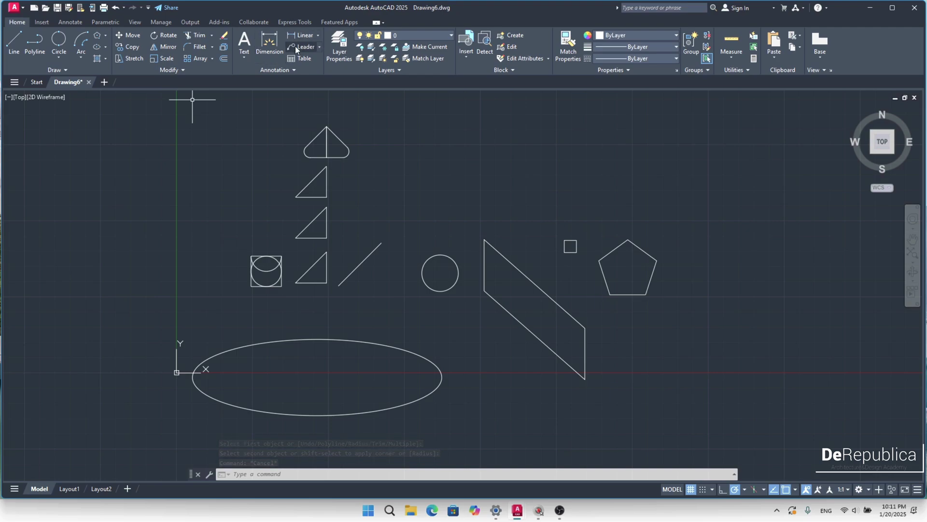
{"action": "left_click", "coordinate": [246, 54]}
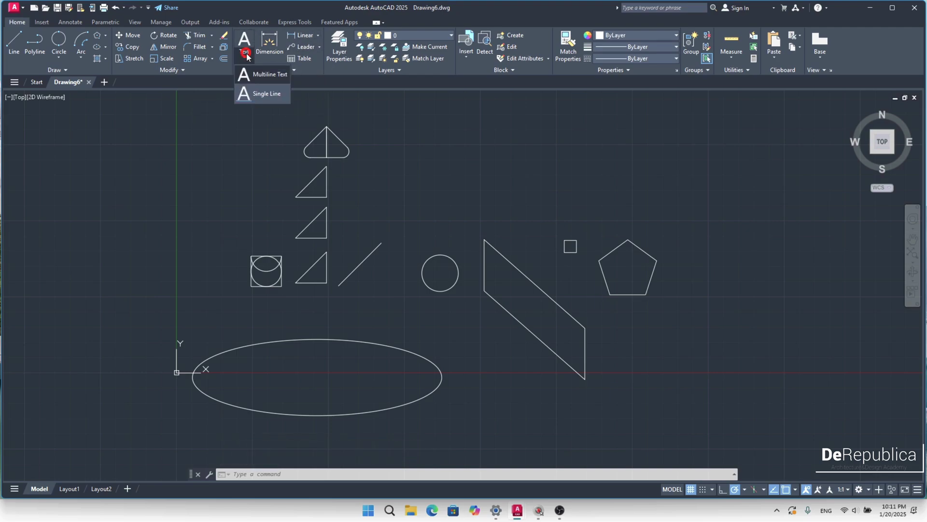
{"action": "left_click", "coordinate": [257, 89]}
{"action": "left_click", "coordinate": [378, 137]}
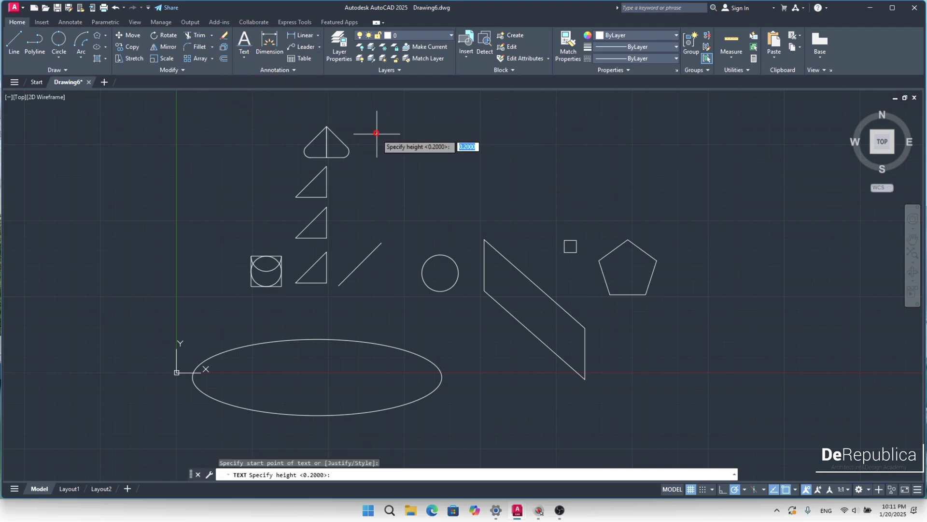
{"action": "left_click", "coordinate": [377, 153]}
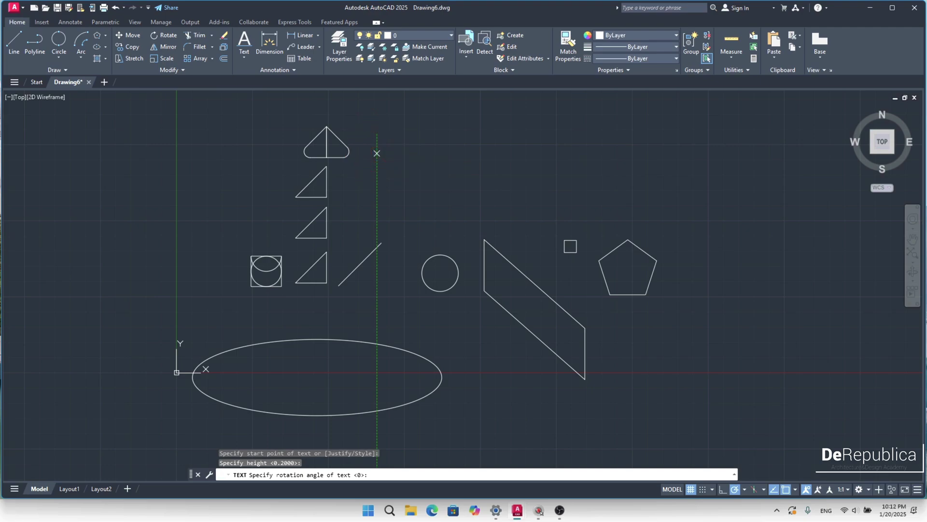
{"action": "key", "text": "Return"}
{"action": "type", "text": "A"}
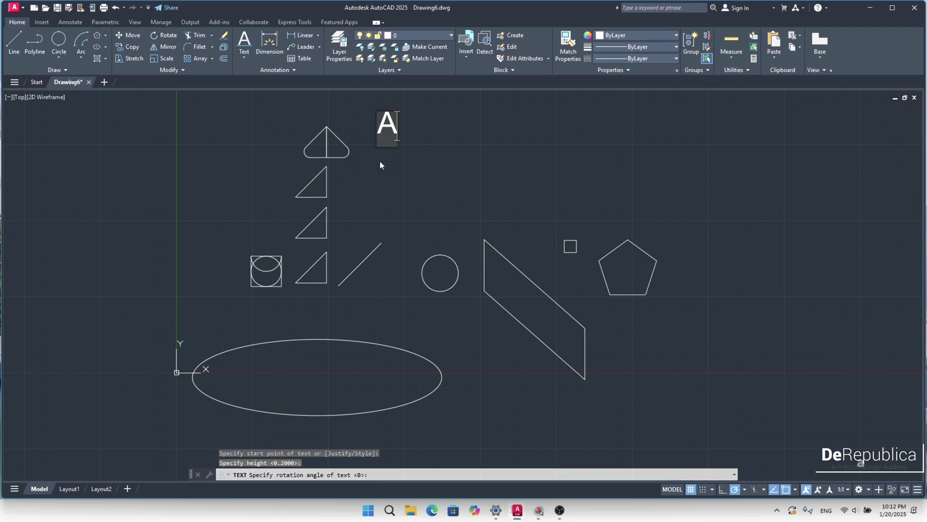
{"action": "type", "text": "UTOCAD"}
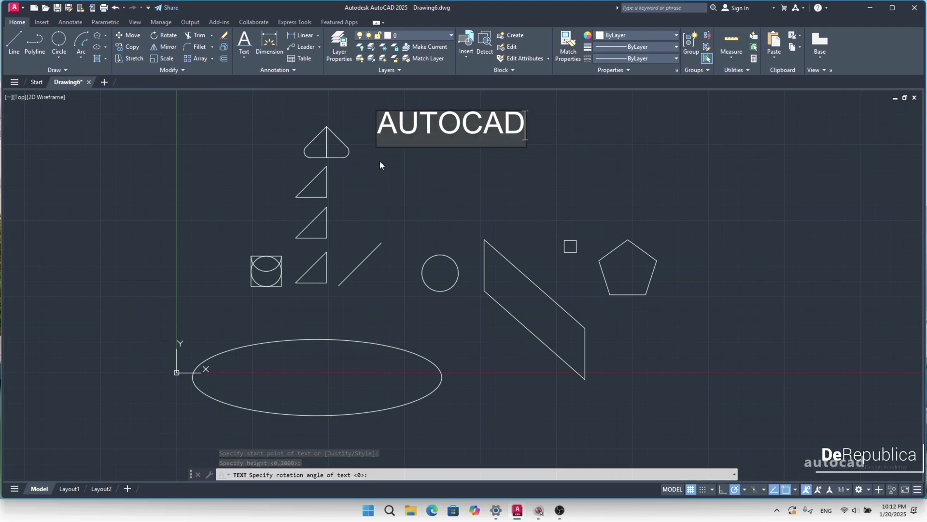
{"action": "left_click", "coordinate": [379, 161]}
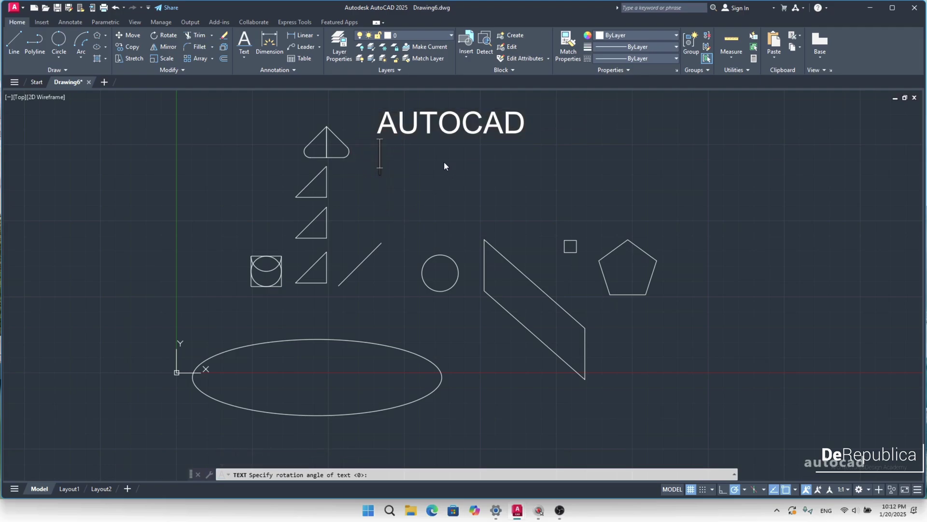
{"action": "scroll", "coordinate": [386, 145], "scroll_direction": "down", "scroll_amount": 2}
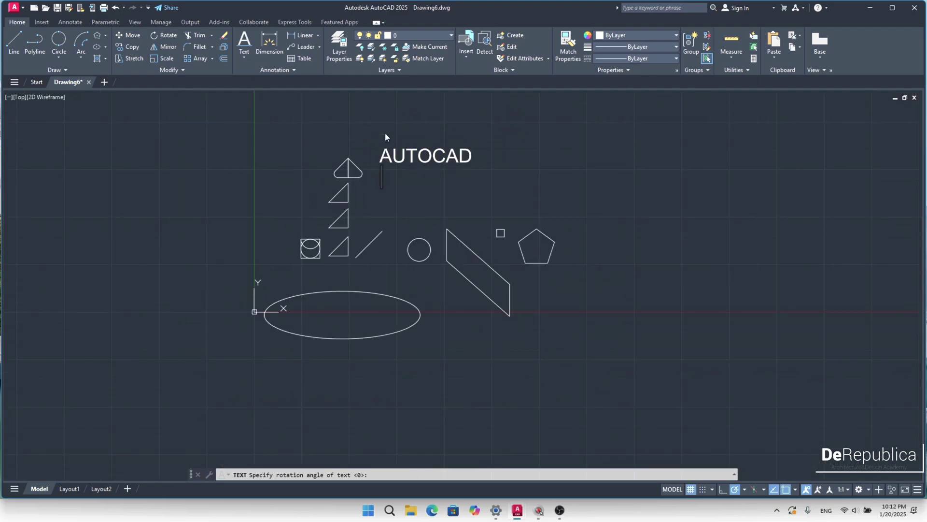
{"action": "scroll", "coordinate": [385, 133], "scroll_direction": "up", "scroll_amount": 4}
{"action": "left_click", "coordinate": [405, 194]}
{"action": "left_click", "coordinate": [404, 229]}
{"action": "left_click", "coordinate": [361, 191]}
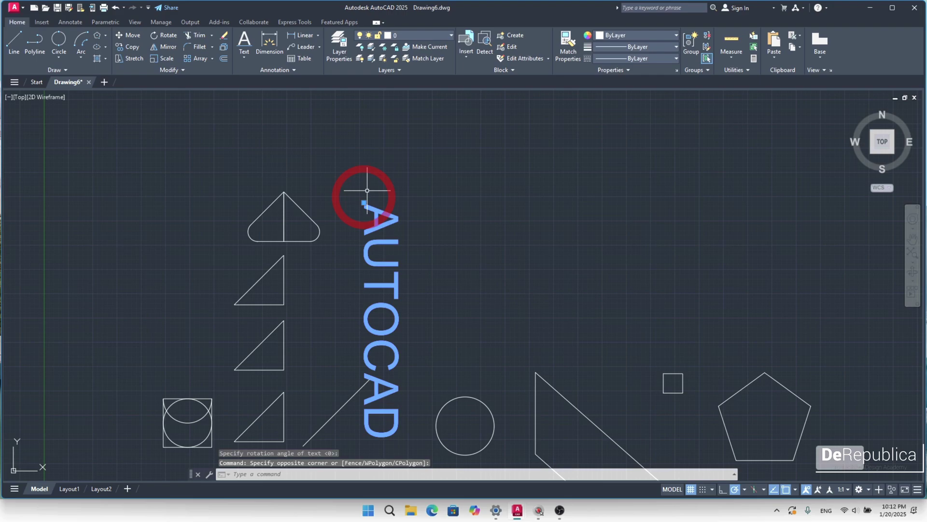
{"action": "type", "text": "E"}
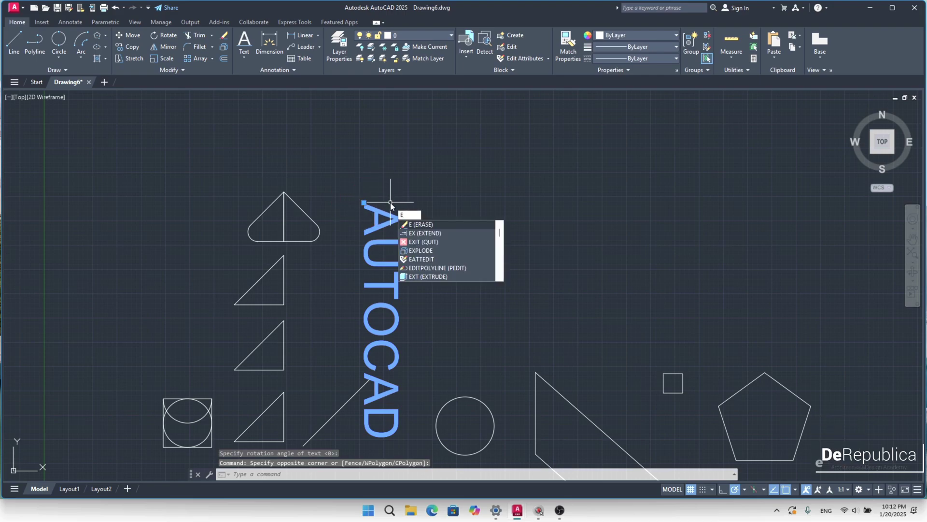
{"action": "key", "text": "Return"}
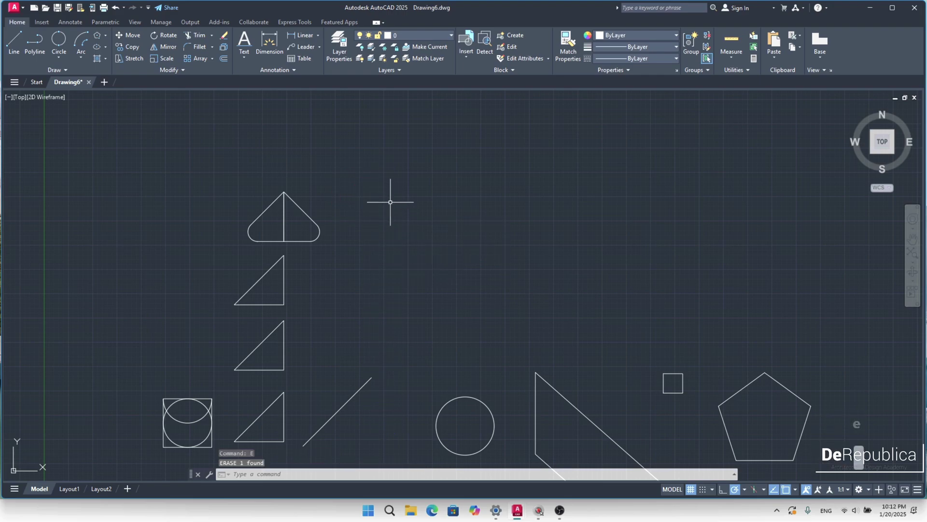
Add an aligned 5.0000 dimension across the top of the square around the circles.
{"action": "left_click", "coordinate": [317, 36]}
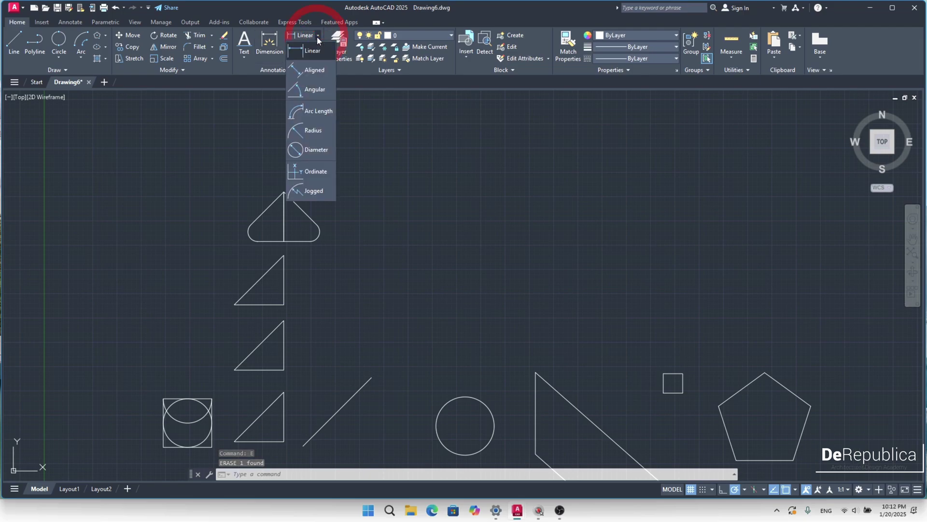
{"action": "left_click", "coordinate": [315, 70]}
{"action": "scroll", "coordinate": [394, 194], "scroll_direction": "down", "scroll_amount": 2}
{"action": "middle_click_drag", "start_coordinate": [353, 332], "coordinate": [353, 266]}
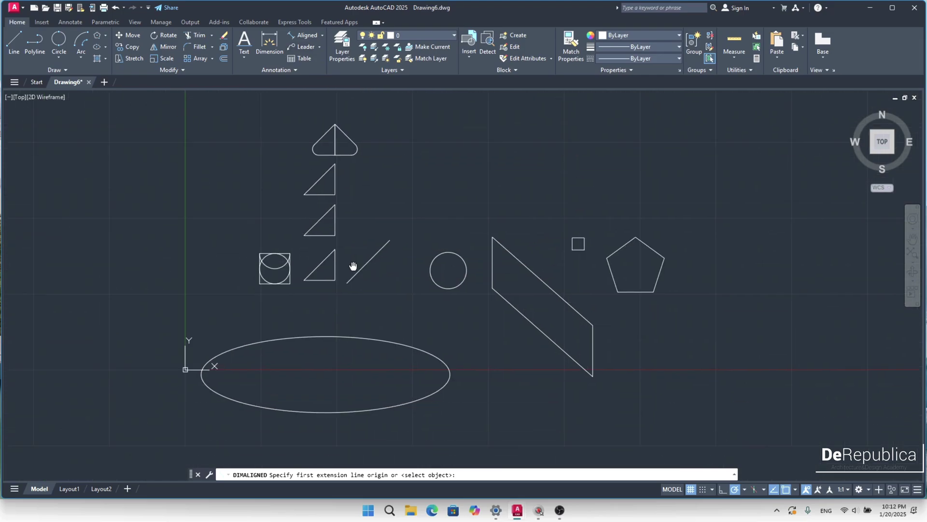
{"action": "scroll", "coordinate": [348, 221], "scroll_direction": "up", "scroll_amount": 7}
{"action": "scroll", "coordinate": [337, 205], "scroll_direction": "down", "scroll_amount": 1}
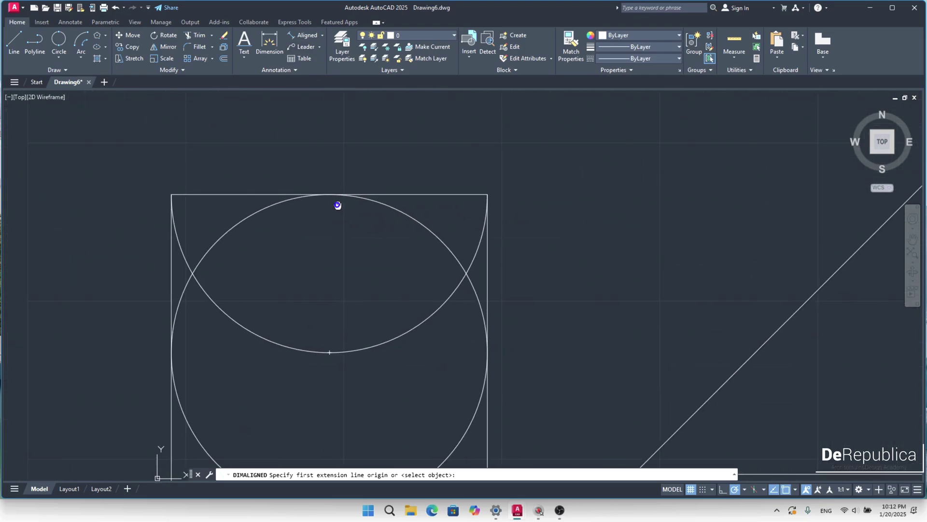
{"action": "left_click", "coordinate": [179, 193]}
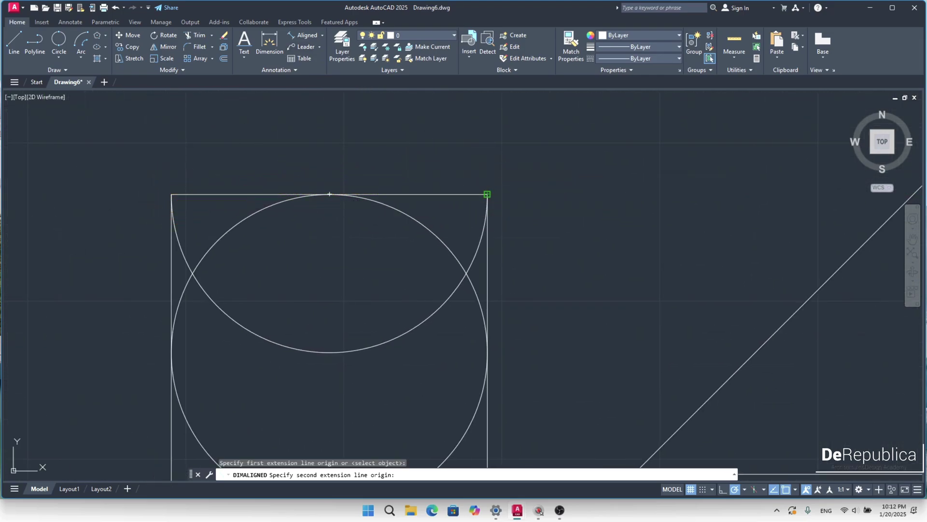
{"action": "left_click", "coordinate": [488, 194]}
{"action": "left_click", "coordinate": [482, 145]}
Dimension the small square's right and top sides, both 2.0000.
{"action": "scroll", "coordinate": [497, 174], "scroll_direction": "down", "scroll_amount": 2}
{"action": "middle_click_drag", "start_coordinate": [496, 169], "coordinate": [332, 221]}
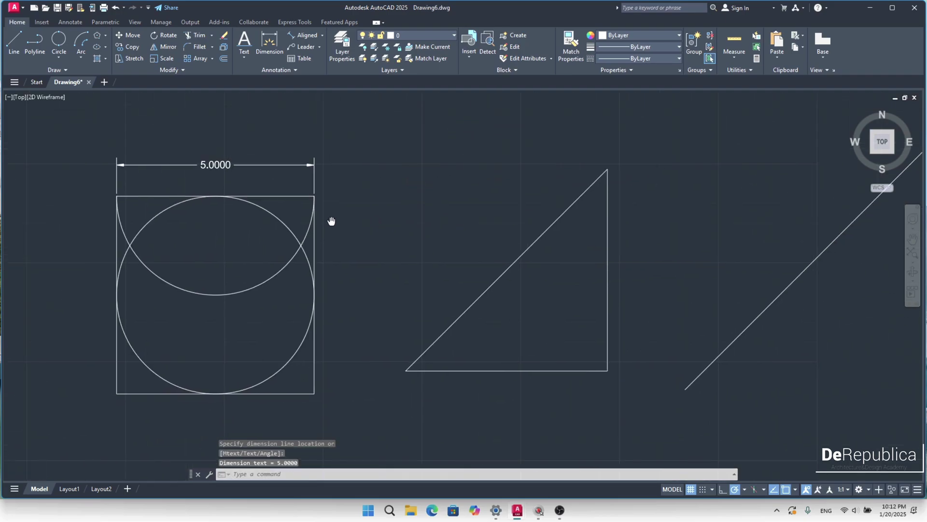
{"action": "scroll", "coordinate": [331, 220], "scroll_direction": "down", "scroll_amount": 4}
{"action": "middle_click_drag", "start_coordinate": [754, 213], "coordinate": [452, 213]}
{"action": "scroll", "coordinate": [427, 238], "scroll_direction": "up", "scroll_amount": 4}
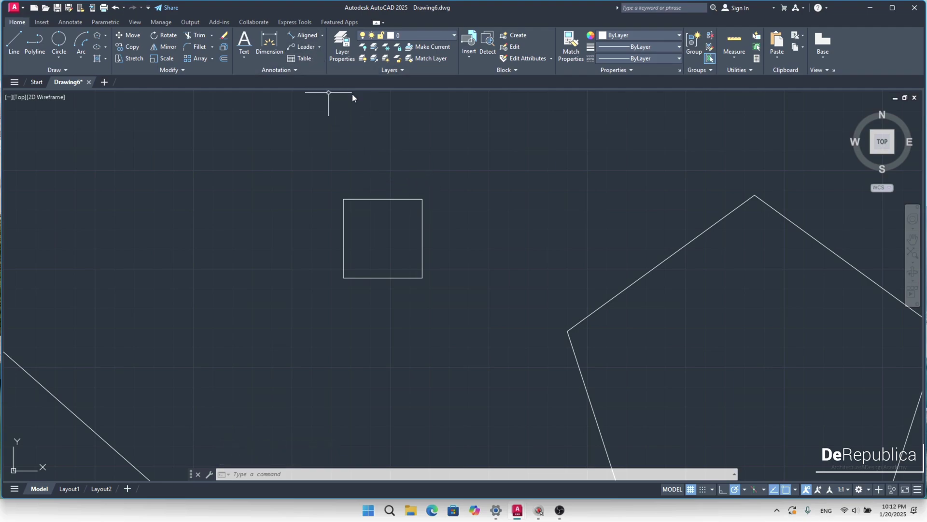
{"action": "key", "text": "Return"}
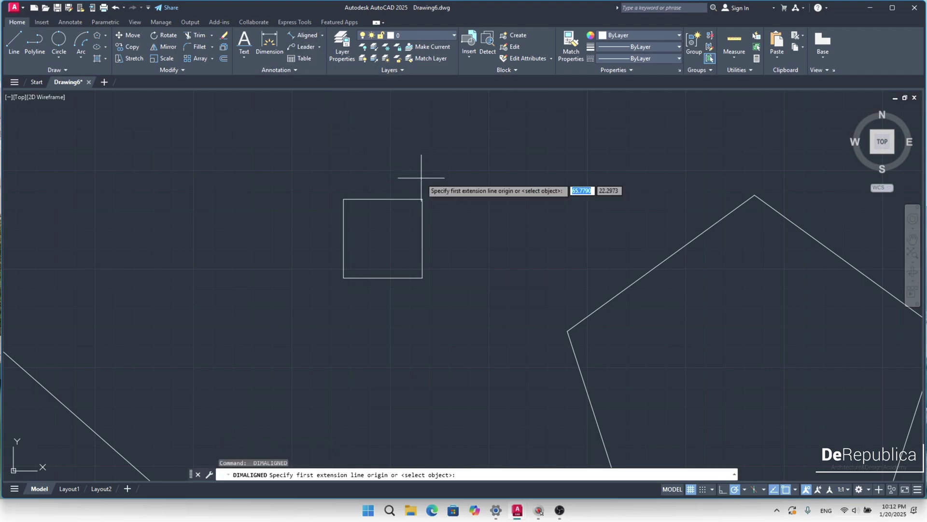
{"action": "left_click", "coordinate": [422, 199]}
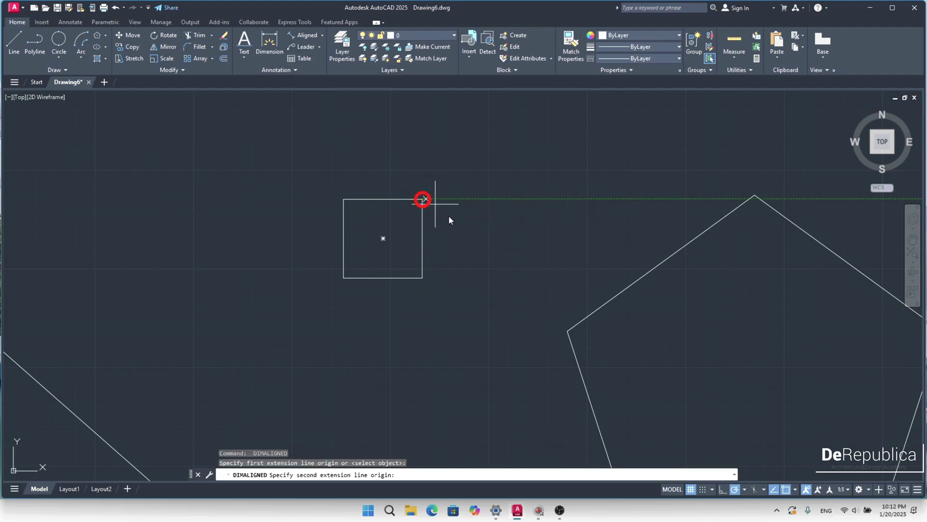
{"action": "left_click", "coordinate": [422, 277]}
{"action": "left_click", "coordinate": [464, 276]}
{"action": "key", "text": "Return"}
{"action": "left_click", "coordinate": [422, 199]}
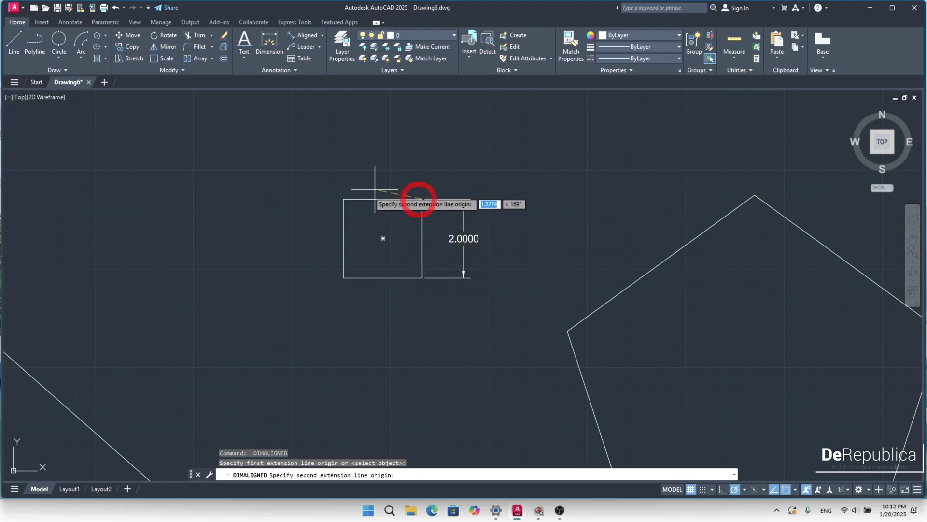
{"action": "left_click", "coordinate": [344, 199]}
{"action": "left_click", "coordinate": [341, 163]}
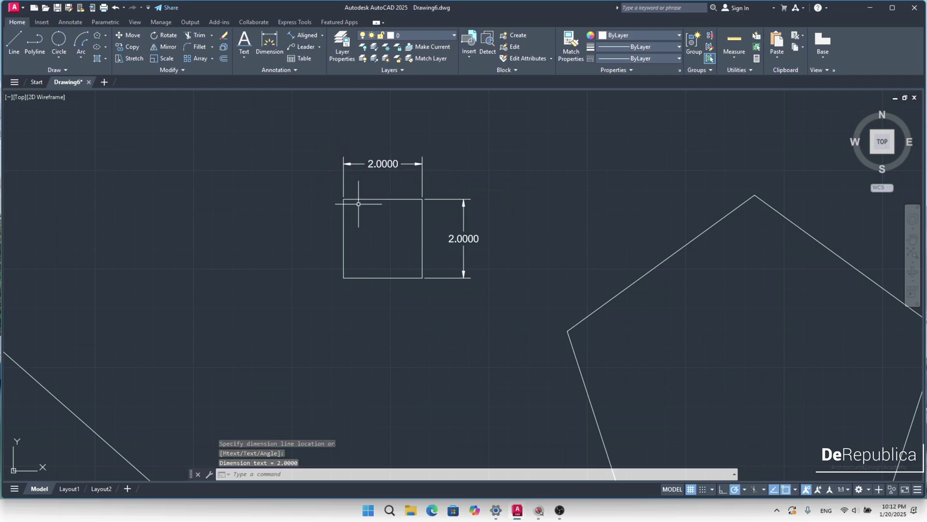
{"action": "scroll", "coordinate": [404, 221], "scroll_direction": "down", "scroll_amount": 6}
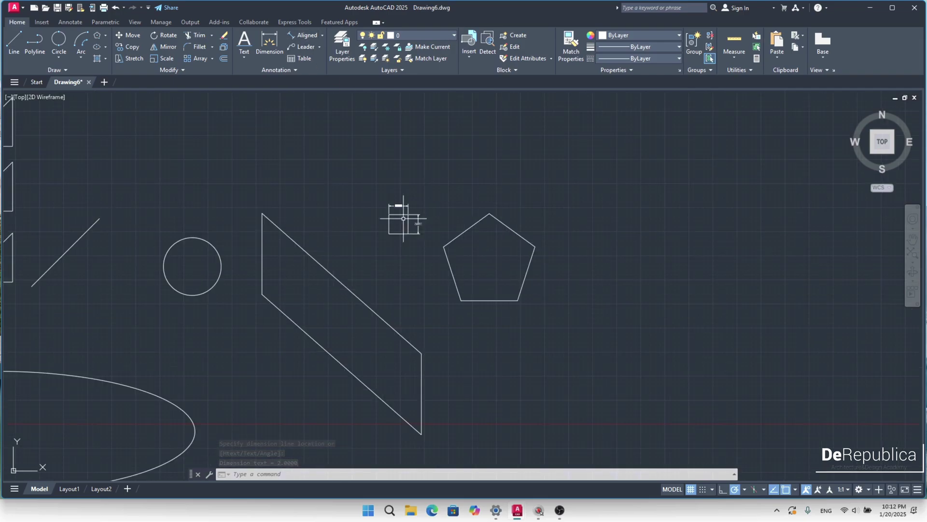
{"action": "middle_click_drag", "start_coordinate": [373, 253], "coordinate": [475, 298]}
{"action": "scroll", "coordinate": [342, 192], "scroll_direction": "down", "scroll_amount": 1}
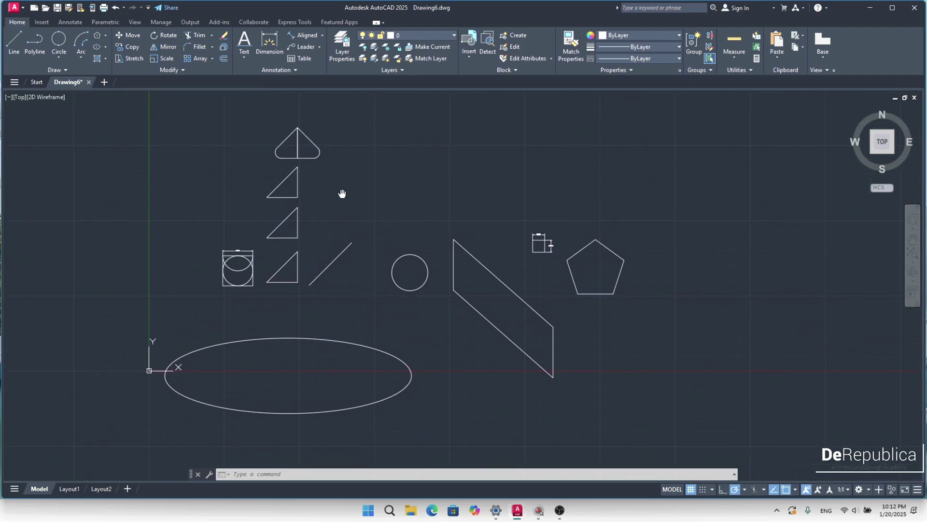
{"action": "scroll", "coordinate": [265, 188], "scroll_direction": "up", "scroll_amount": 1}
Window-select the circle and set its colour to red.
{"action": "scroll", "coordinate": [360, 277], "scroll_direction": "up", "scroll_amount": 3}
{"action": "scroll", "coordinate": [325, 228], "scroll_direction": "up", "scroll_amount": 2}
{"action": "left_click", "coordinate": [329, 231]}
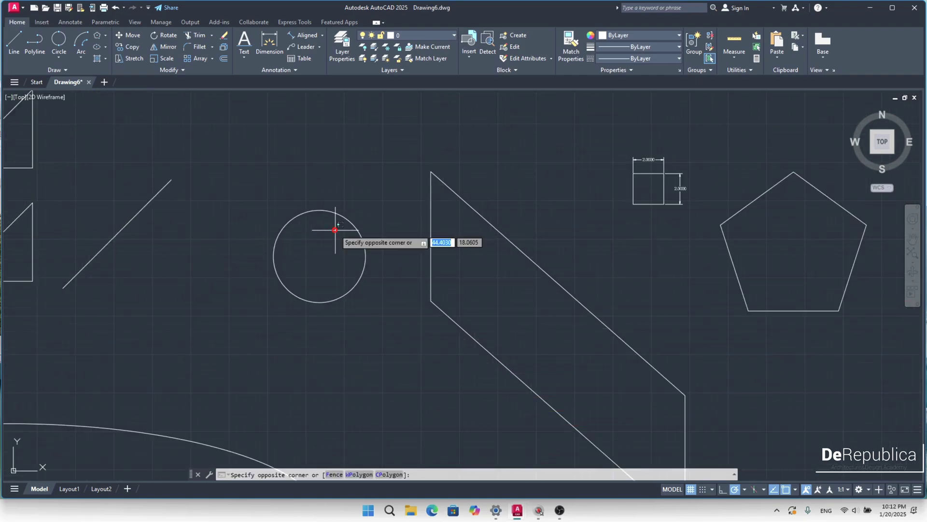
{"action": "left_click", "coordinate": [310, 202]}
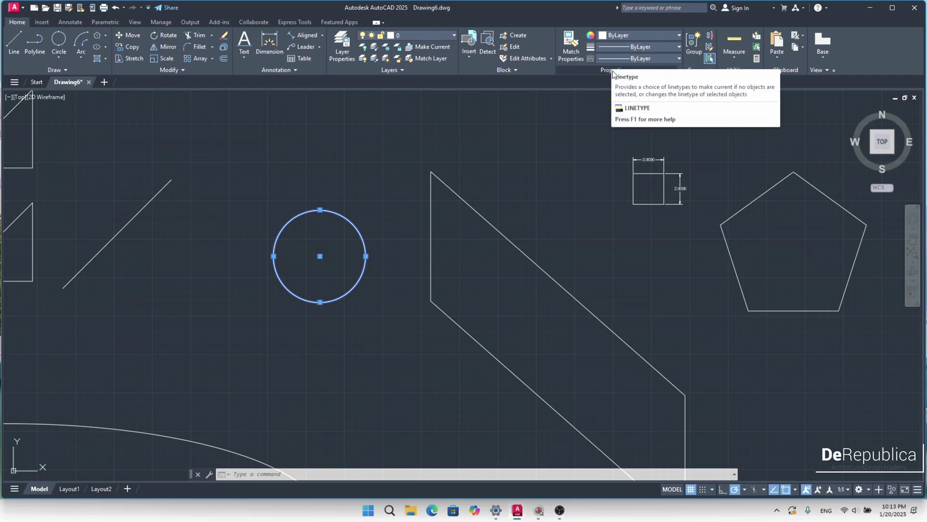
{"action": "left_click", "coordinate": [611, 37]}
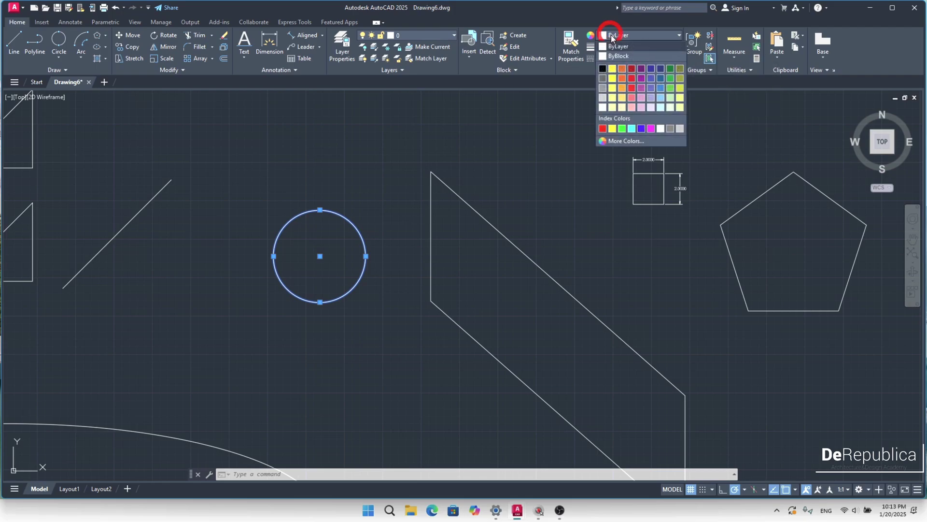
{"action": "left_click", "coordinate": [630, 77]}
{"action": "scroll", "coordinate": [451, 191], "scroll_direction": "down", "scroll_amount": 2}
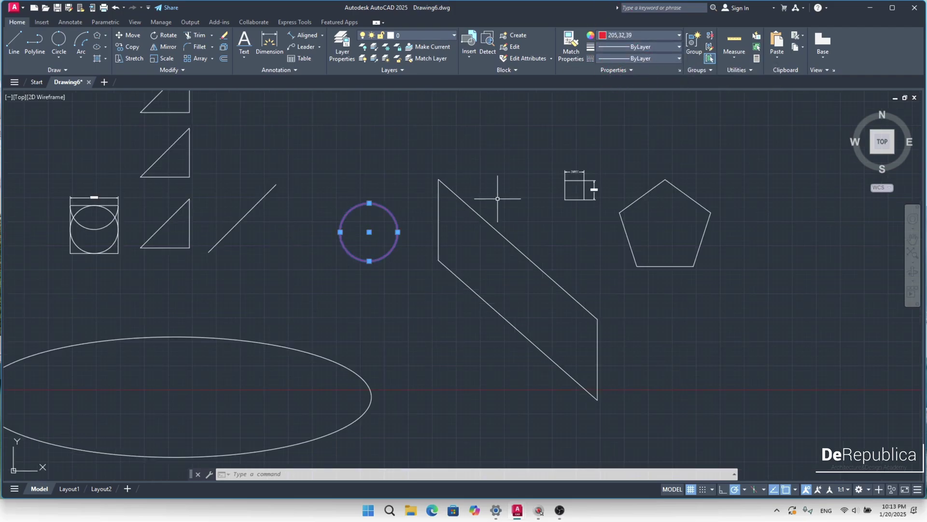
{"action": "key", "text": "Escape"}
Window-select the pentagon and set its colour to blue.
{"action": "left_click", "coordinate": [654, 203]}
{"action": "left_click", "coordinate": [639, 185]}
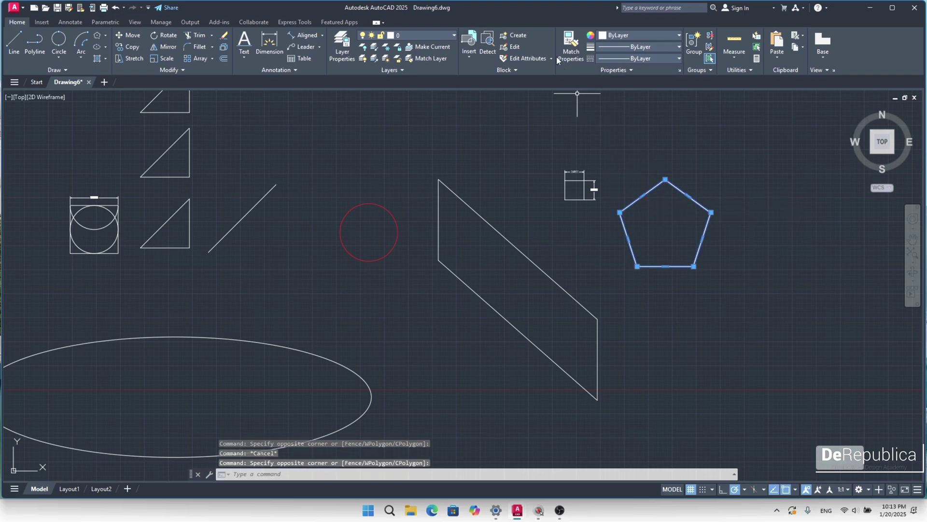
{"action": "left_click", "coordinate": [605, 37]}
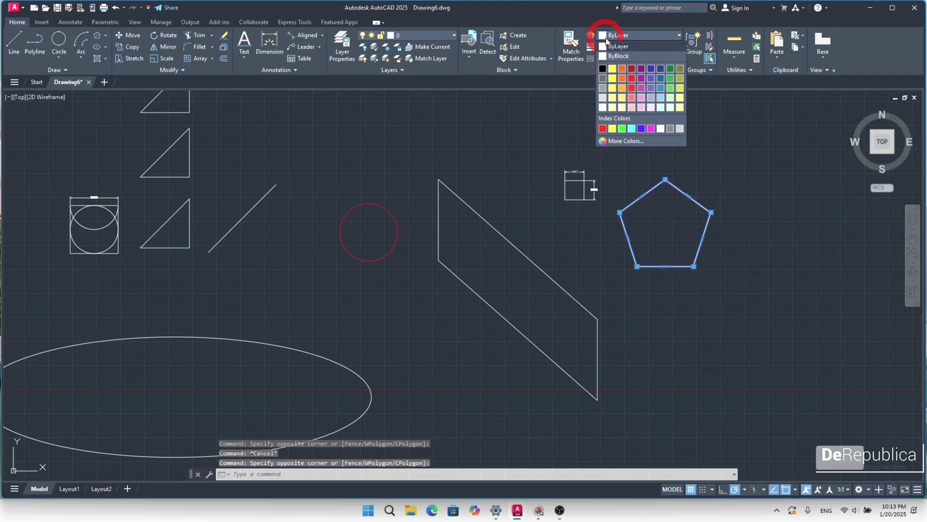
{"action": "left_click", "coordinate": [661, 92]}
{"action": "scroll", "coordinate": [389, 203], "scroll_direction": "down", "scroll_amount": 4}
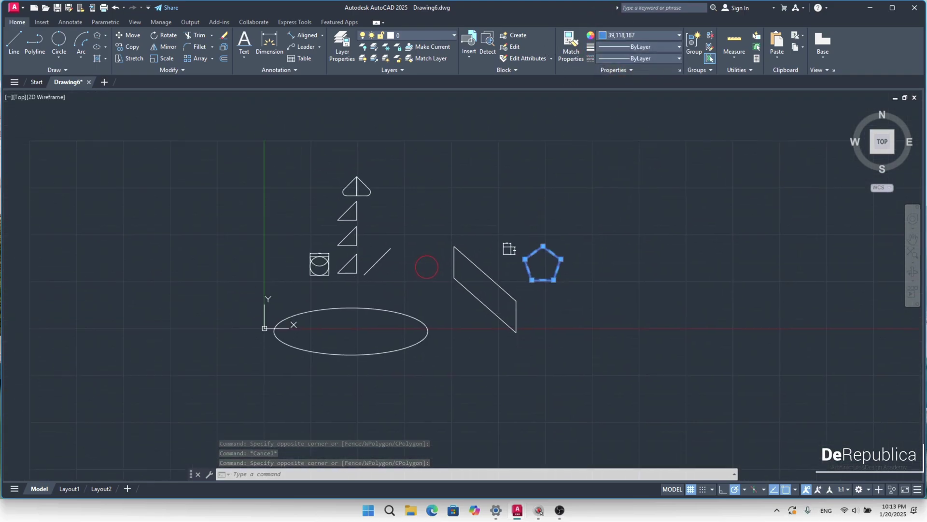
{"action": "scroll", "coordinate": [347, 211], "scroll_direction": "up", "scroll_amount": 7}
{"action": "key", "text": "Escape"}
Set the triangle below the rounded shape to yellow, correcting an initial blue pick.
{"action": "left_click", "coordinate": [371, 234]}
{"action": "left_click", "coordinate": [356, 224]}
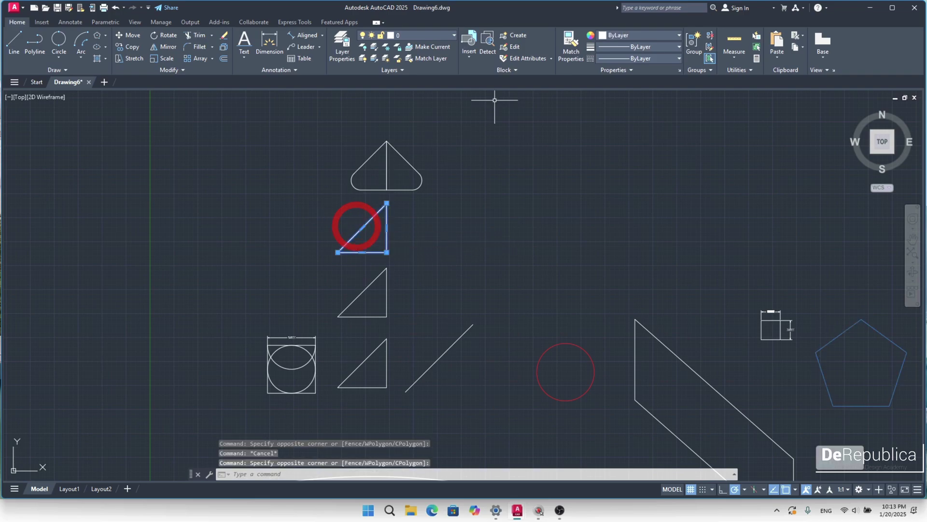
{"action": "left_click", "coordinate": [606, 37]}
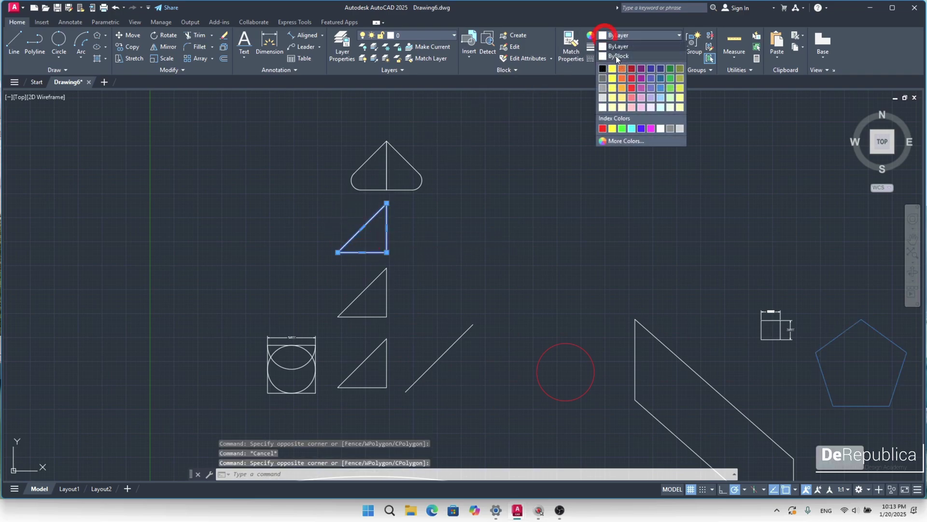
{"action": "left_click", "coordinate": [659, 87]}
{"action": "left_click", "coordinate": [642, 36]}
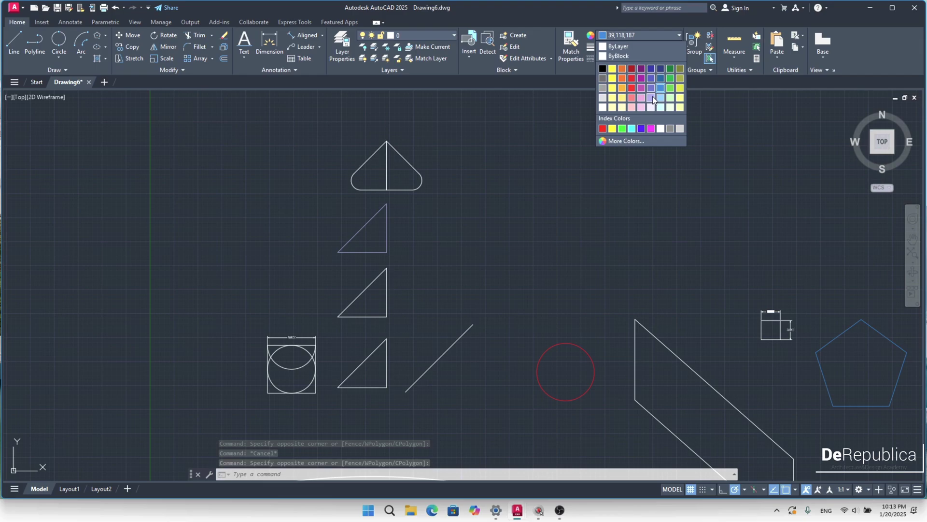
{"action": "left_click", "coordinate": [678, 87]}
{"action": "key", "text": "Escape"}
{"action": "scroll", "coordinate": [498, 200], "scroll_direction": "down", "scroll_amount": 3}
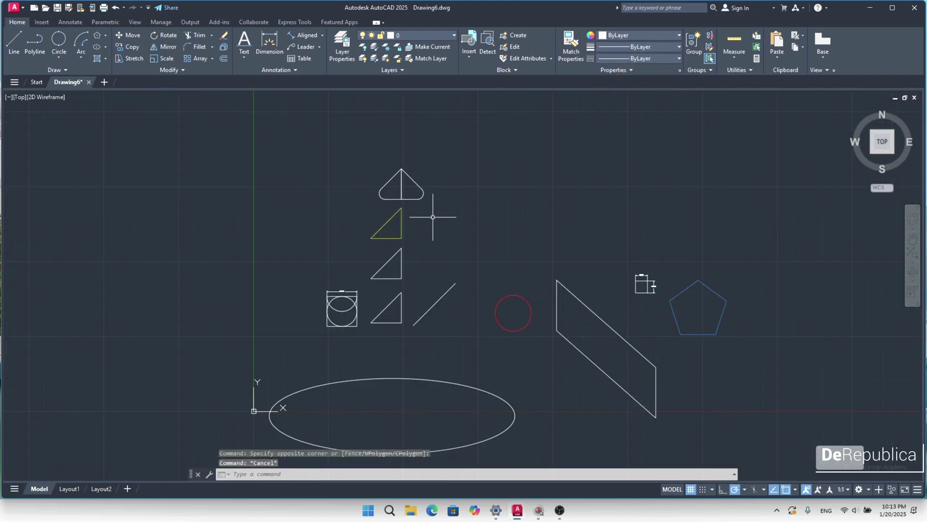
{"action": "middle_click_drag", "start_coordinate": [435, 207], "coordinate": [434, 194]}
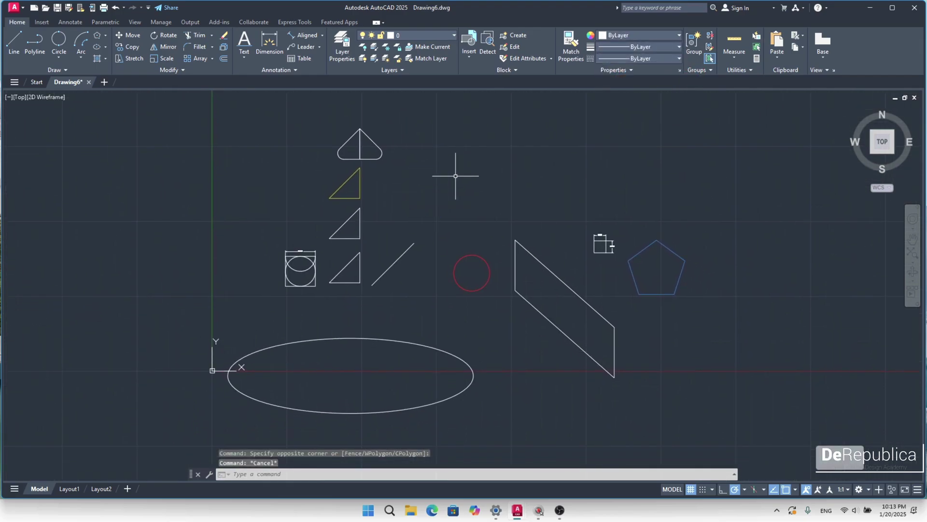
{"action": "left_click", "coordinate": [639, 49]}
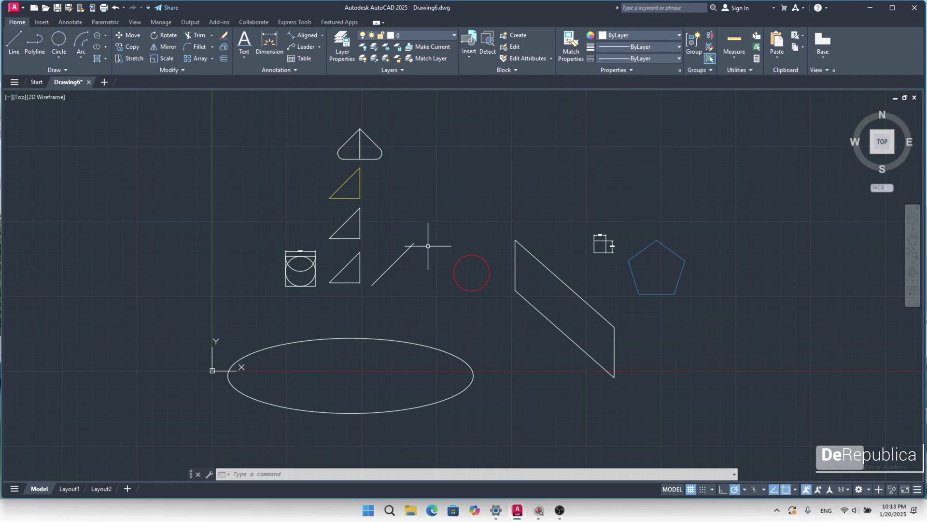
{"action": "scroll", "coordinate": [393, 265], "scroll_direction": "up", "scroll_amount": 4}
{"action": "middle_click_drag", "start_coordinate": [323, 207], "coordinate": [371, 241]}
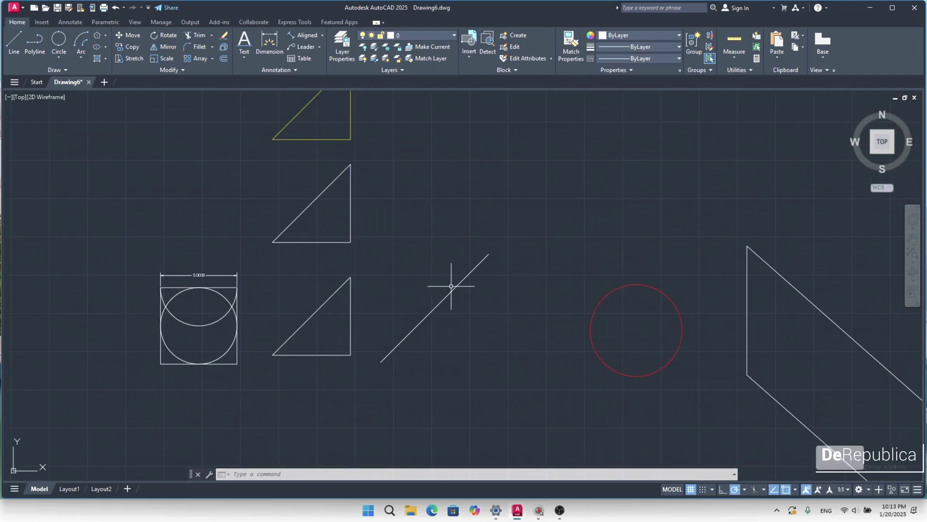
{"action": "left_click", "coordinate": [443, 270]}
{"action": "left_click", "coordinate": [477, 260]}
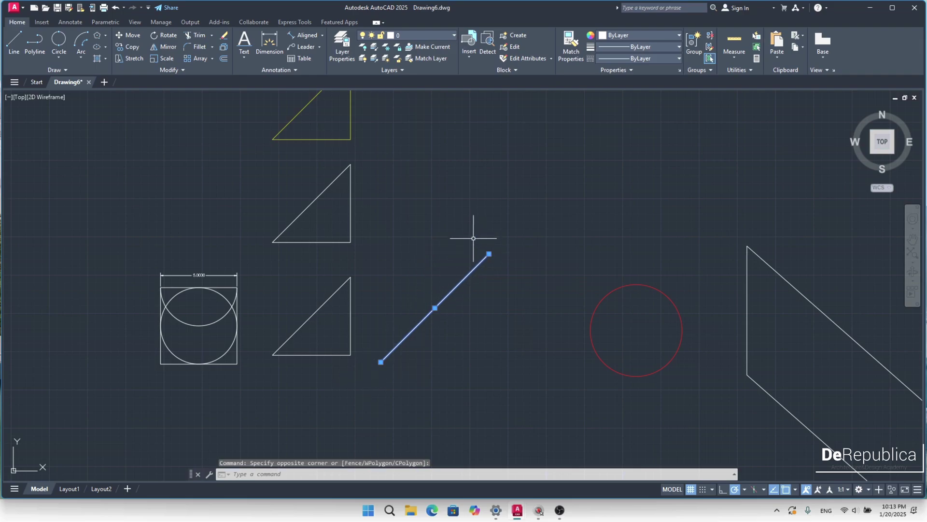
{"action": "left_click", "coordinate": [633, 47]}
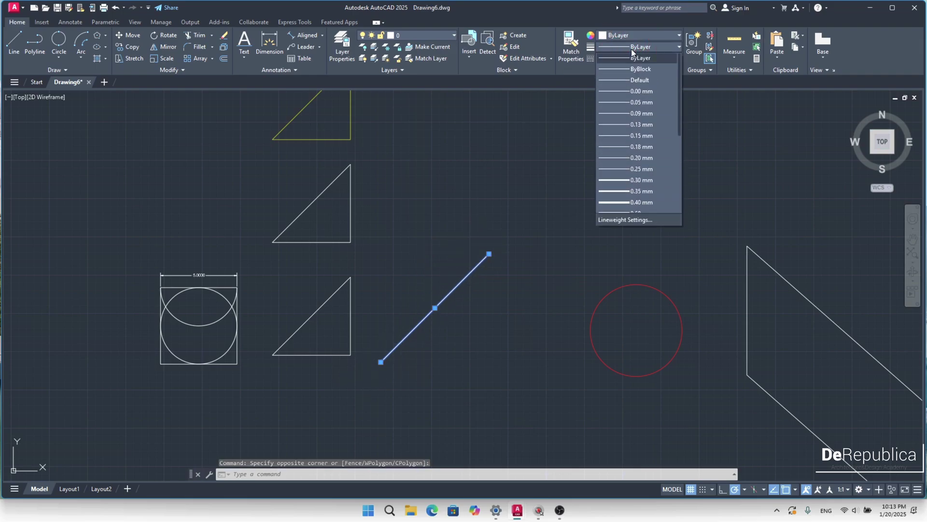
{"action": "left_click", "coordinate": [643, 180]}
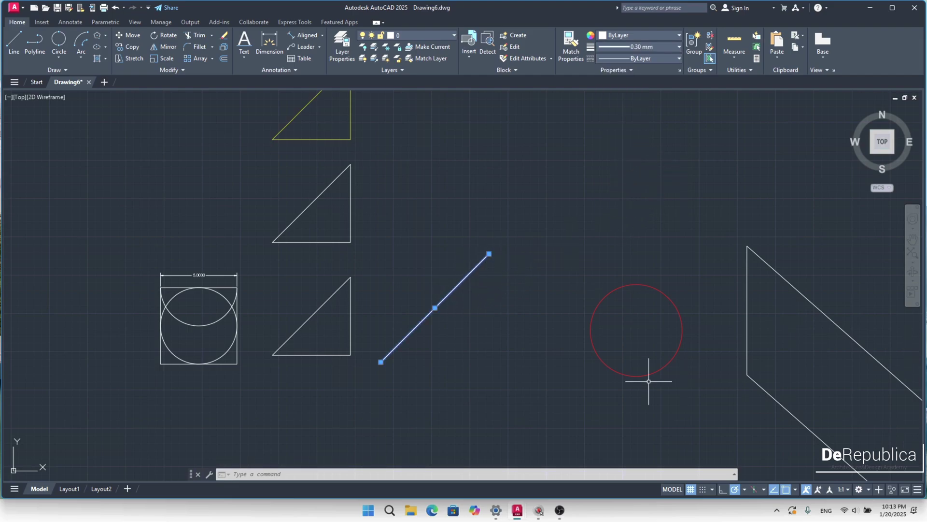
{"action": "left_click", "coordinate": [918, 489]}
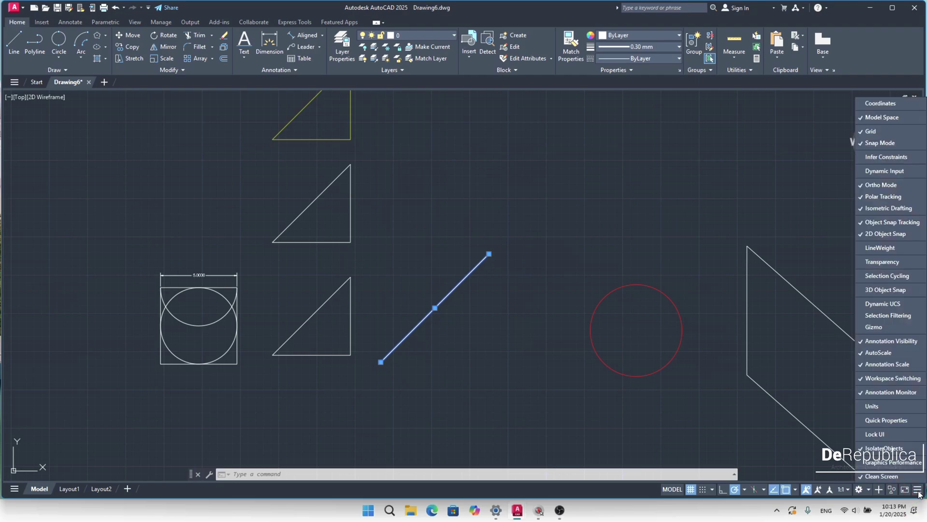
{"action": "left_click", "coordinate": [879, 249]}
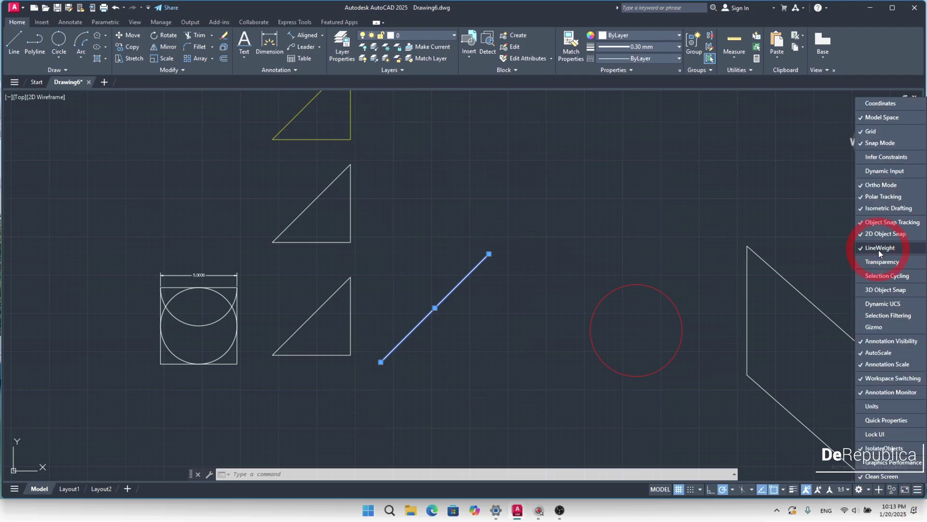
{"action": "left_click", "coordinate": [793, 490]}
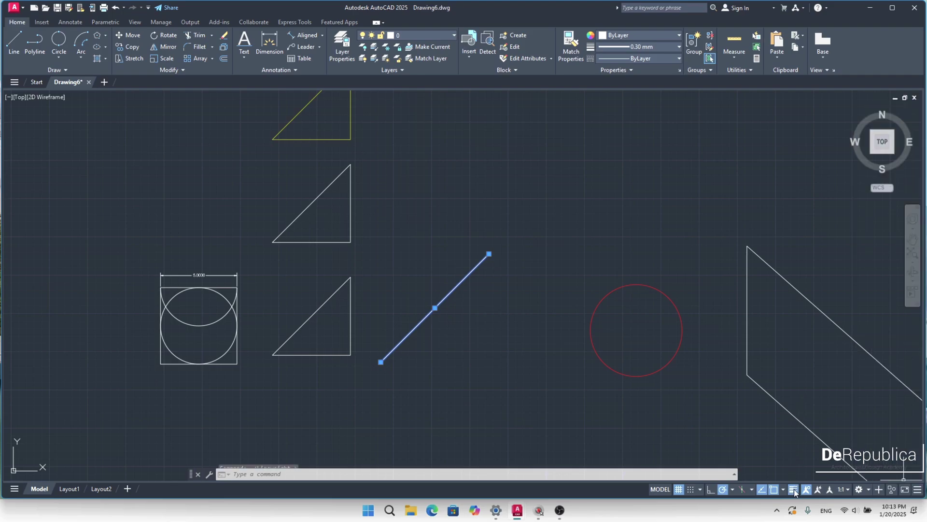
{"action": "key", "text": "Escape"}
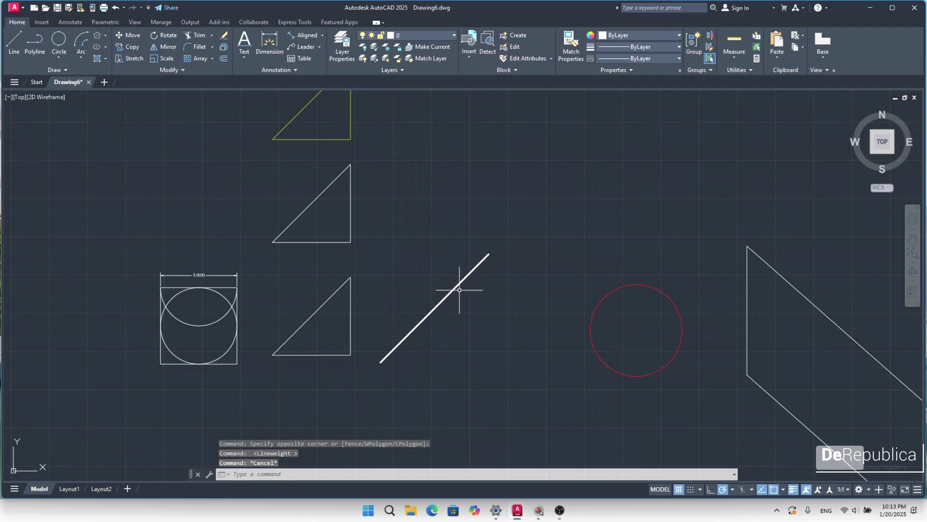
{"action": "scroll", "coordinate": [460, 290], "scroll_direction": "down", "scroll_amount": 6}
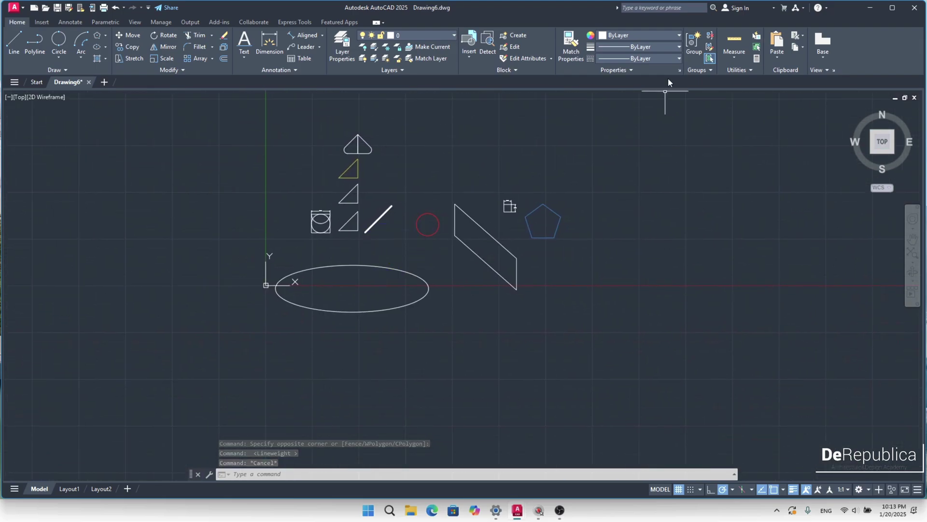
{"action": "scroll", "coordinate": [364, 248], "scroll_direction": "up", "scroll_amount": 2}
{"action": "left_click", "coordinate": [398, 261]}
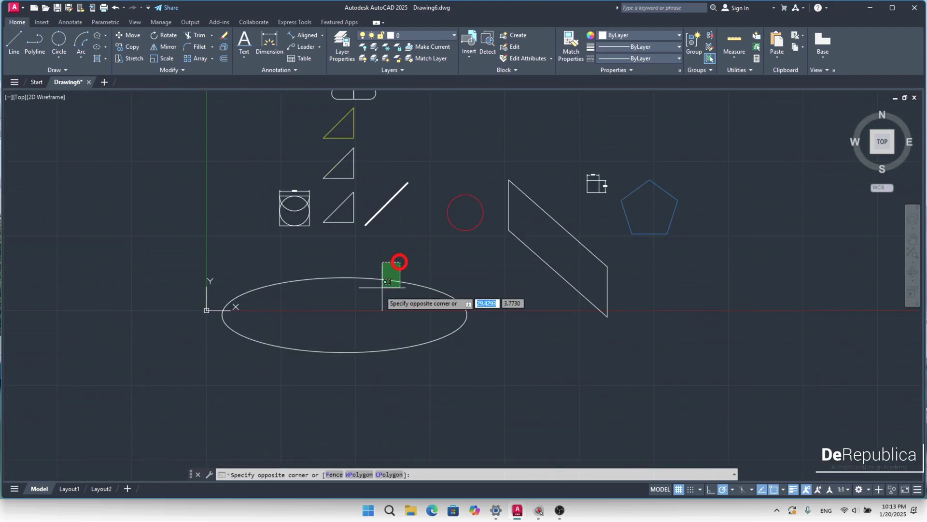
{"action": "left_click", "coordinate": [383, 286]}
{"action": "left_click", "coordinate": [620, 58]}
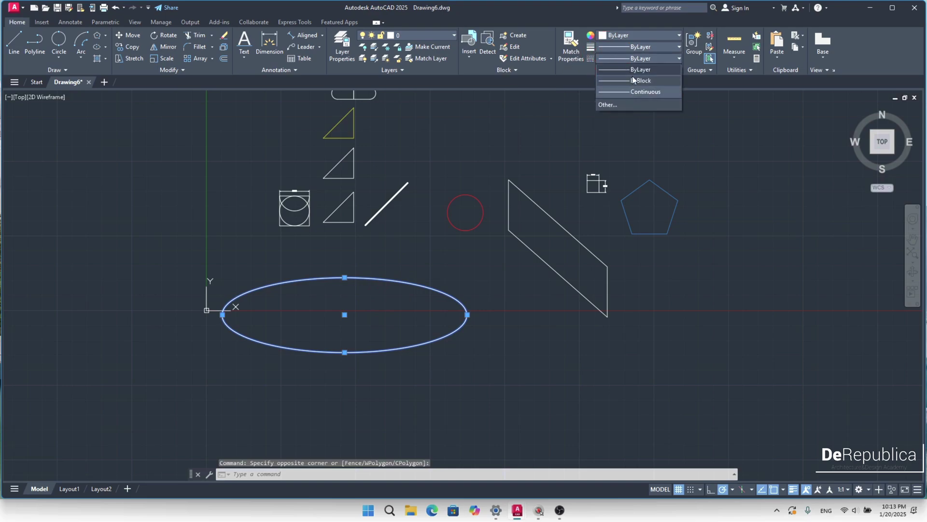
{"action": "left_click", "coordinate": [619, 105]}
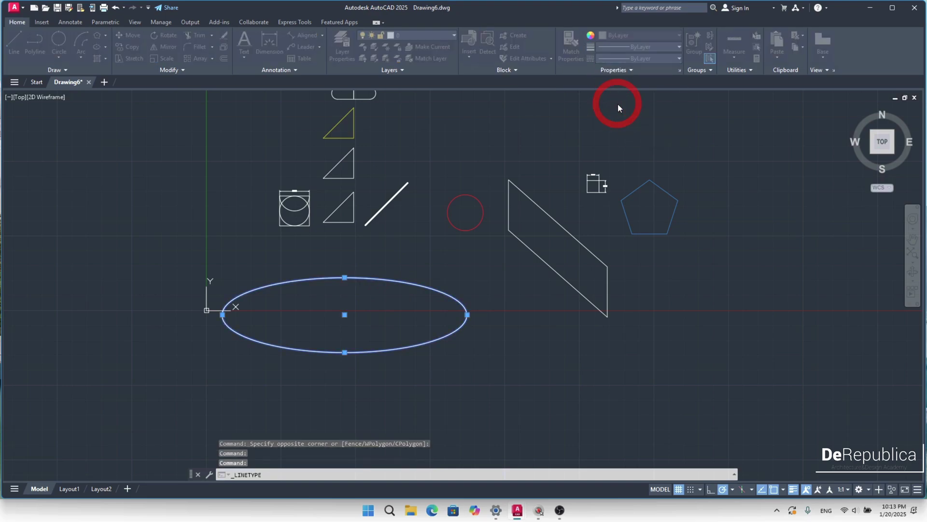
{"action": "left_click", "coordinate": [536, 172]}
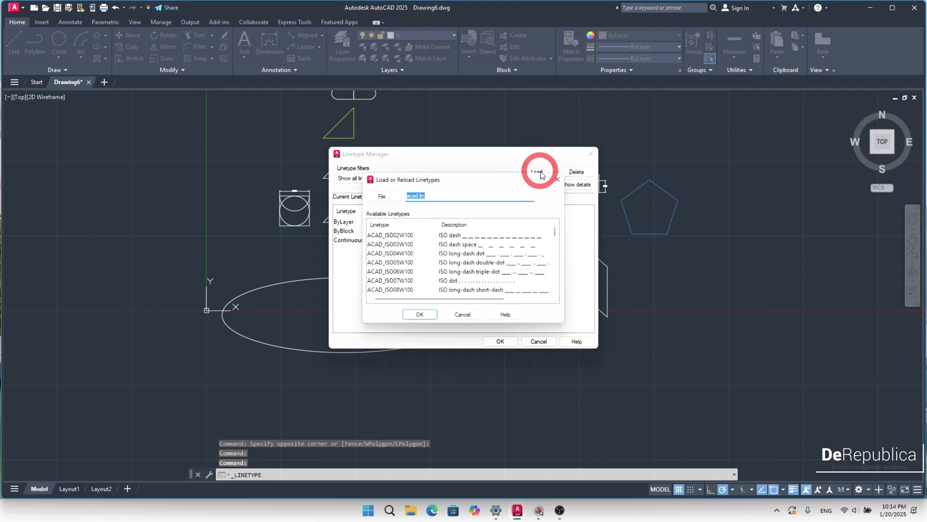
{"action": "left_click", "coordinate": [459, 317]}
{"action": "left_click", "coordinate": [540, 338]}
{"action": "scroll", "coordinate": [462, 242], "scroll_direction": "down", "scroll_amount": 3}
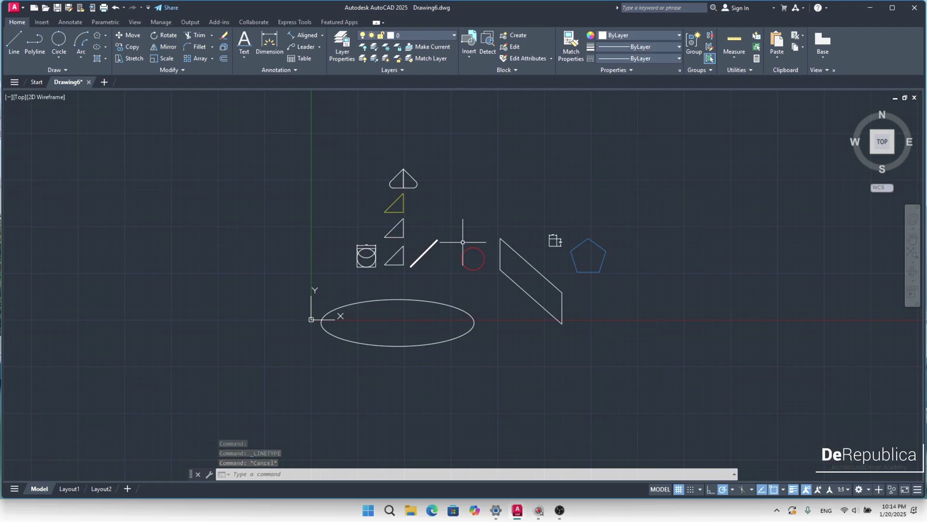
{"action": "mouse_move", "coordinate": [497, 304]}
{"action": "middle_mouse_down"}
{"action": "mouse_move", "coordinate": [424, 271]}
{"action": "mouse_move", "coordinate": [405, 285]}
{"action": "mouse_move", "coordinate": [412, 312]}
{"action": "middle_mouse_up"}
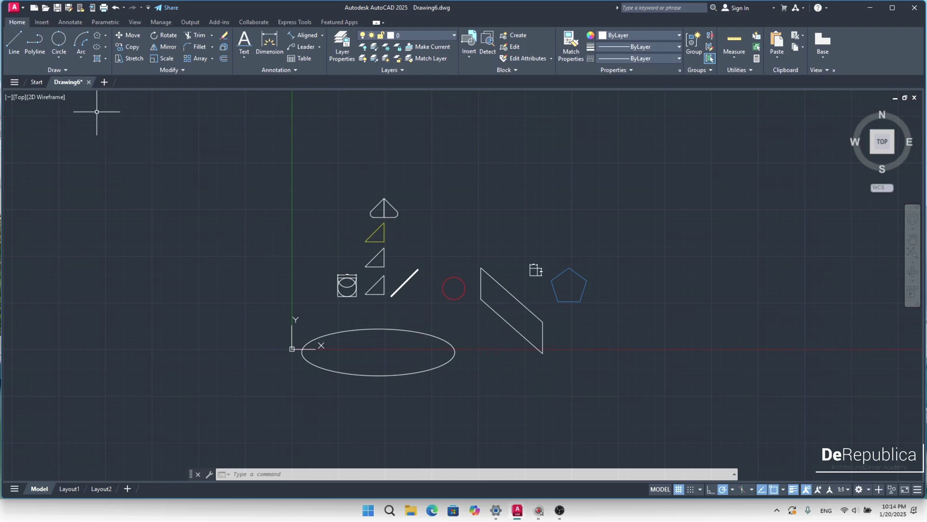
Draw a three-segment line to the left of the shapes.
{"action": "left_click", "coordinate": [16, 44]}
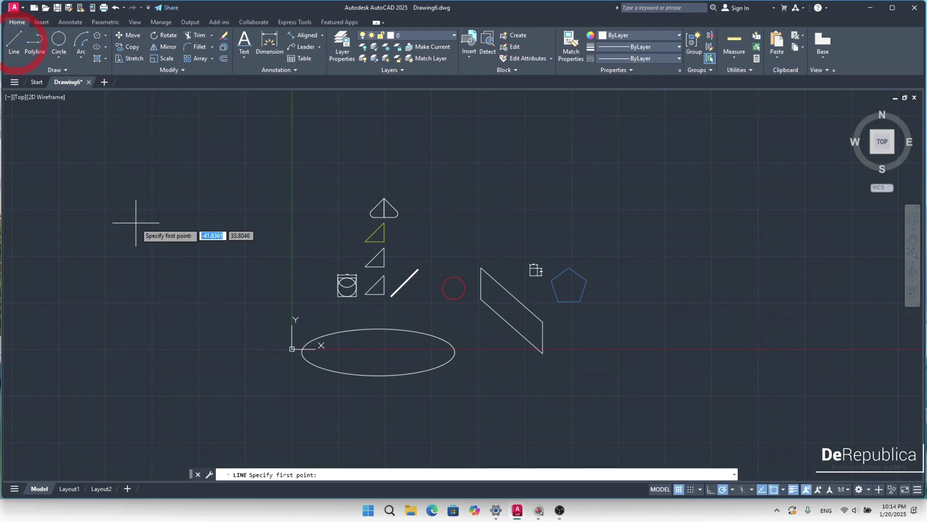
{"action": "left_click", "coordinate": [136, 223]}
{"action": "left_click", "coordinate": [169, 176]}
{"action": "left_click", "coordinate": [227, 209]}
{"action": "left_click", "coordinate": [183, 261]}
{"action": "key", "text": "Return"}
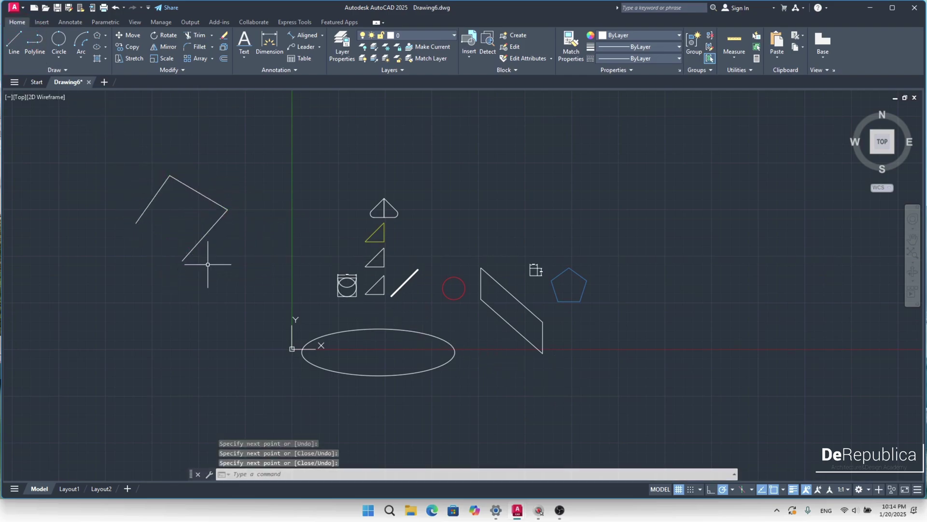
Move the parallelogram straight up above the pentagon, then pan to an empty area.
{"action": "left_click", "coordinate": [134, 34]}
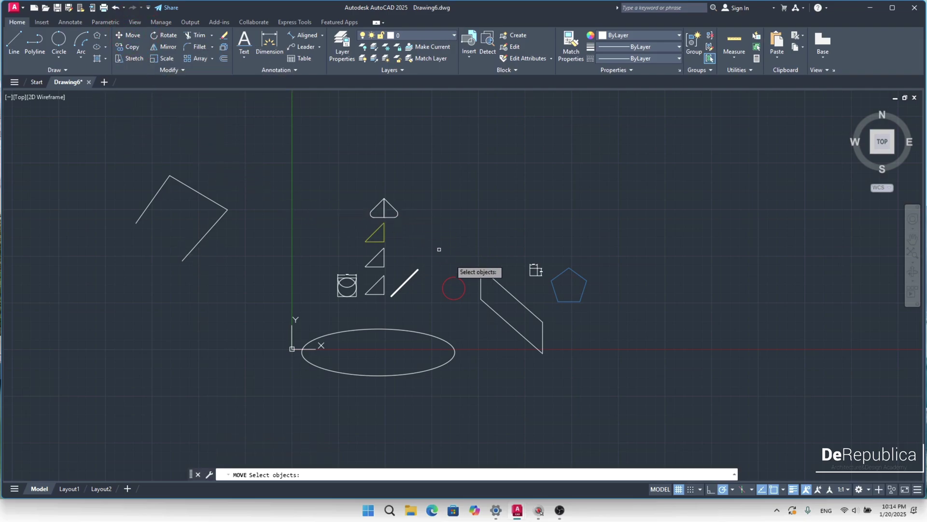
{"action": "left_click", "coordinate": [497, 301]}
{"action": "left_click", "coordinate": [489, 252]}
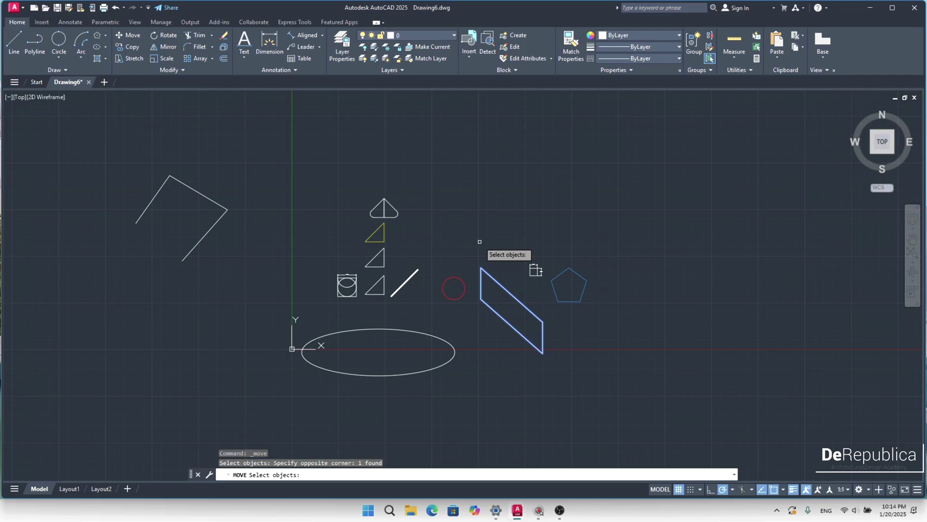
{"action": "key", "text": "Return"}
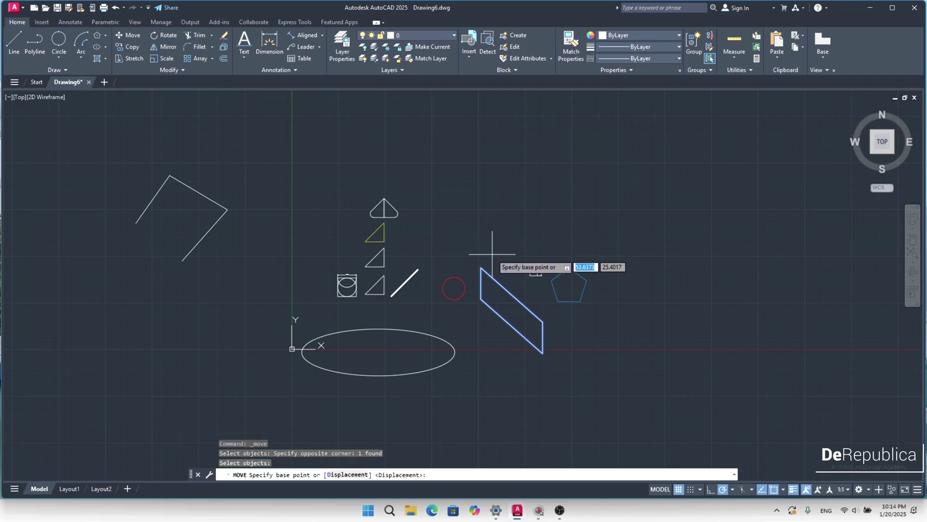
{"action": "left_click", "coordinate": [491, 256]}
{"action": "left_click", "coordinate": [492, 153]}
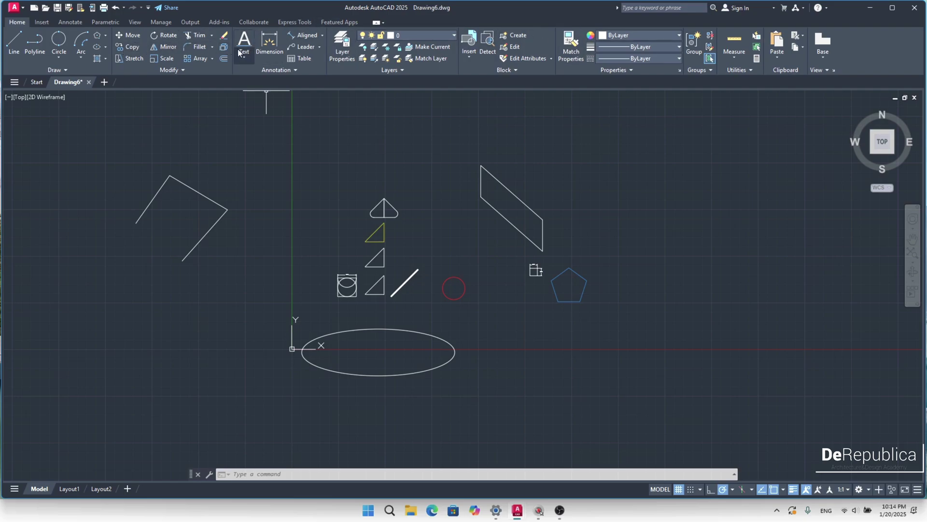
{"action": "middle_click_drag", "start_coordinate": [222, 313], "coordinate": [247, 257]}
{"action": "middle_click_drag", "start_coordinate": [312, 372], "coordinate": [338, 176]}
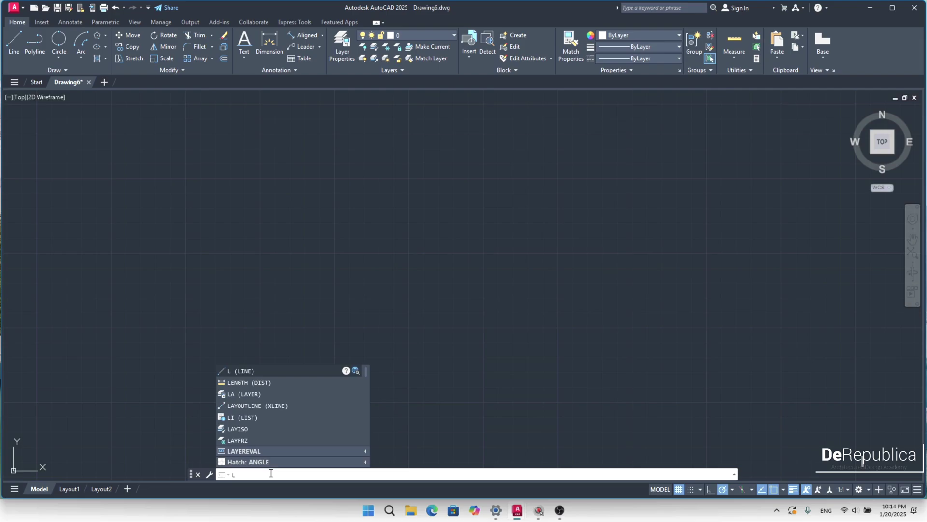
Draw a four-segment zigzag line in the empty area.
{"action": "key", "text": "Return"}
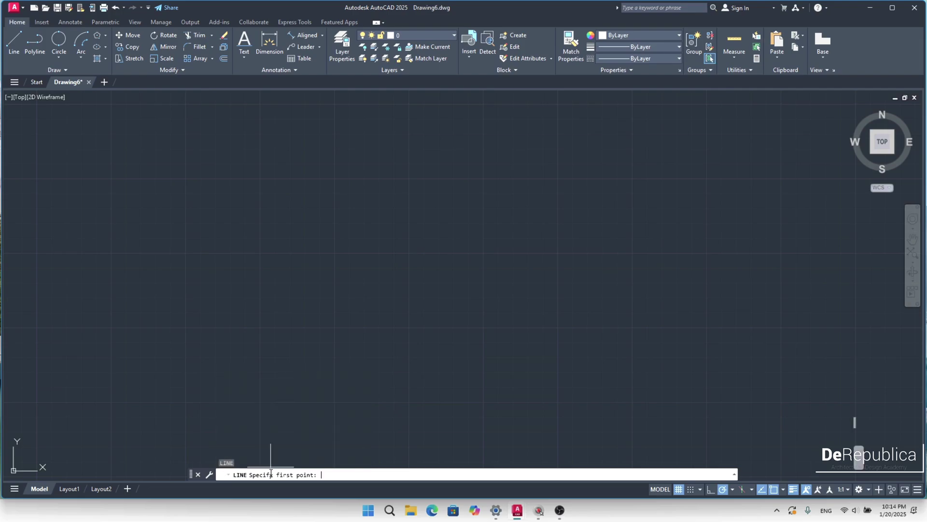
{"action": "left_click", "coordinate": [323, 390]}
{"action": "left_click", "coordinate": [362, 294]}
{"action": "left_click", "coordinate": [501, 326]}
{"action": "left_click", "coordinate": [471, 385]}
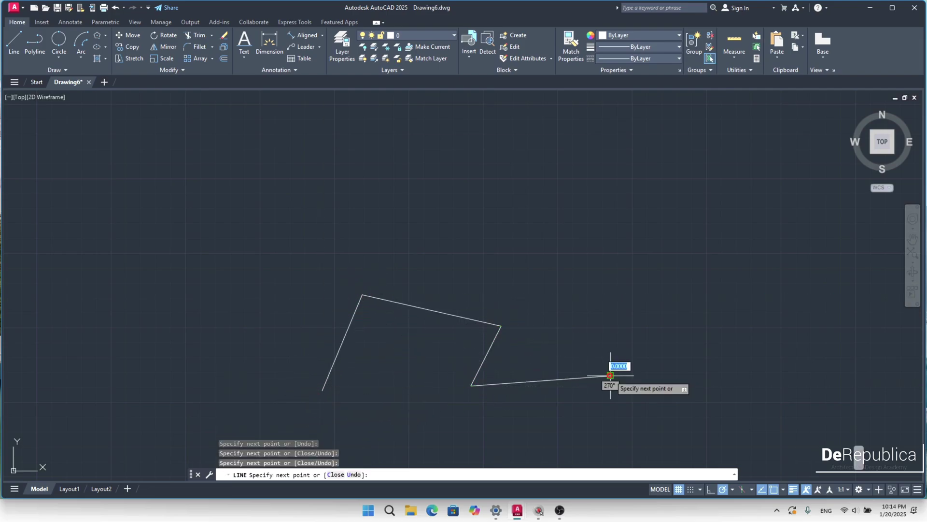
{"action": "left_click", "coordinate": [610, 376]}
{"action": "key", "text": "Return"}
Draw a 5 by 7 rectangle above the zigzag line.
{"action": "left_click", "coordinate": [298, 475]}
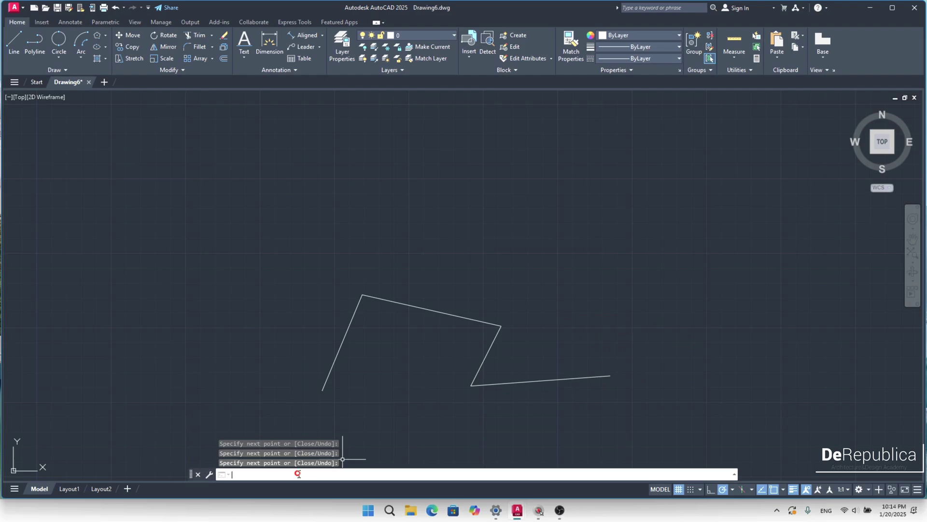
{"action": "type", "text": "REC"}
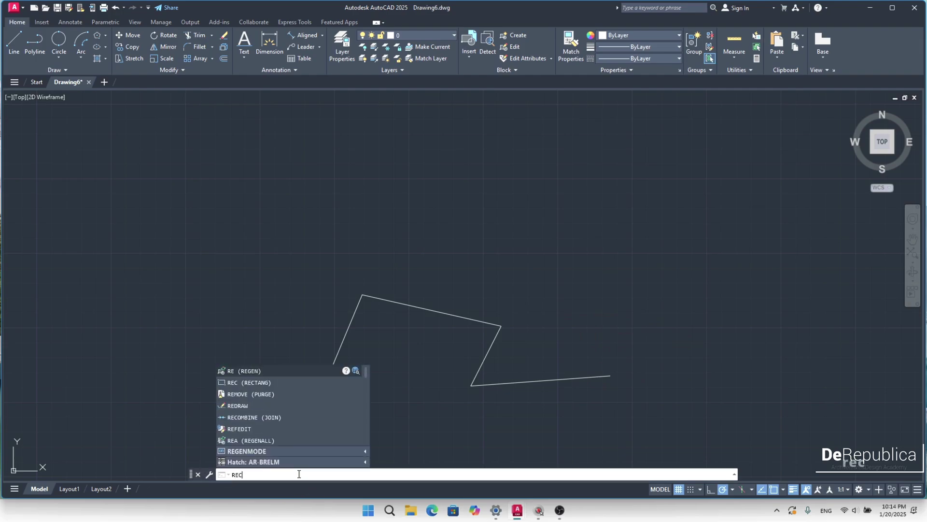
{"action": "left_click", "coordinate": [260, 381]}
{"action": "left_click", "coordinate": [347, 163]}
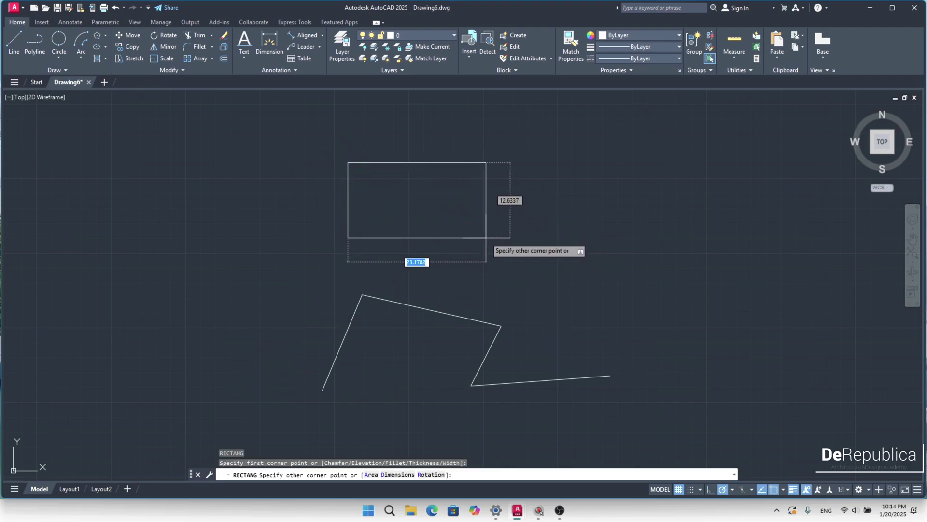
{"action": "type", "text": "5"}
{"action": "key", "text": "Tab"}
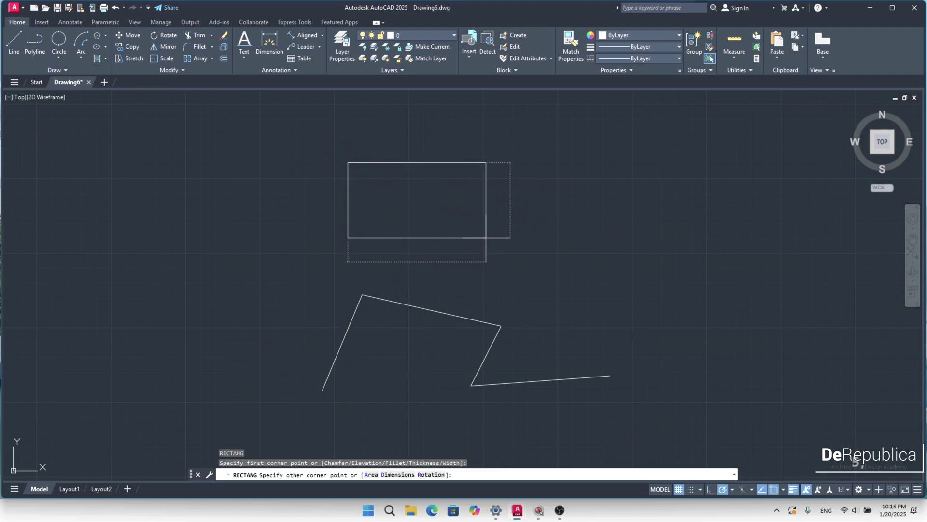
{"action": "type", "text": "7"}
{"action": "key", "text": "Return"}
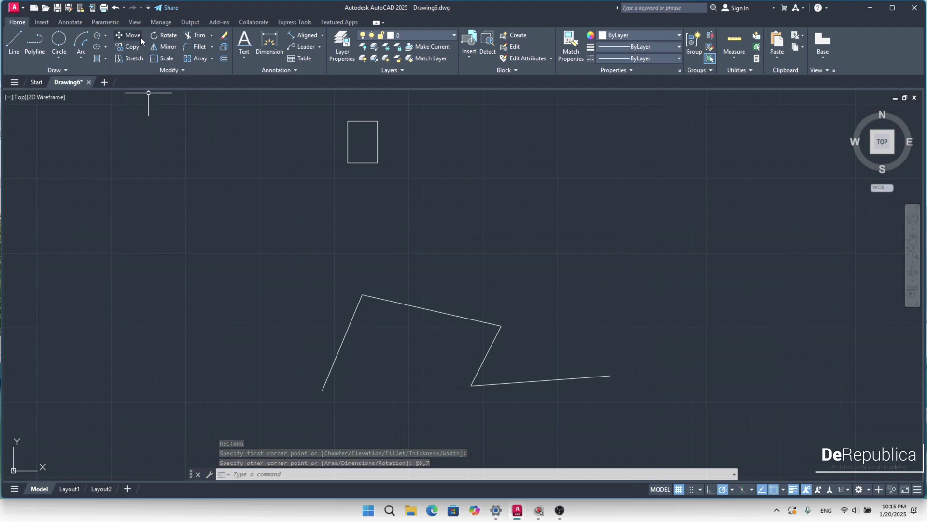
Move the 5 by 7 rectangle down and to the right with MOVE.
{"action": "type", "text": "M"}
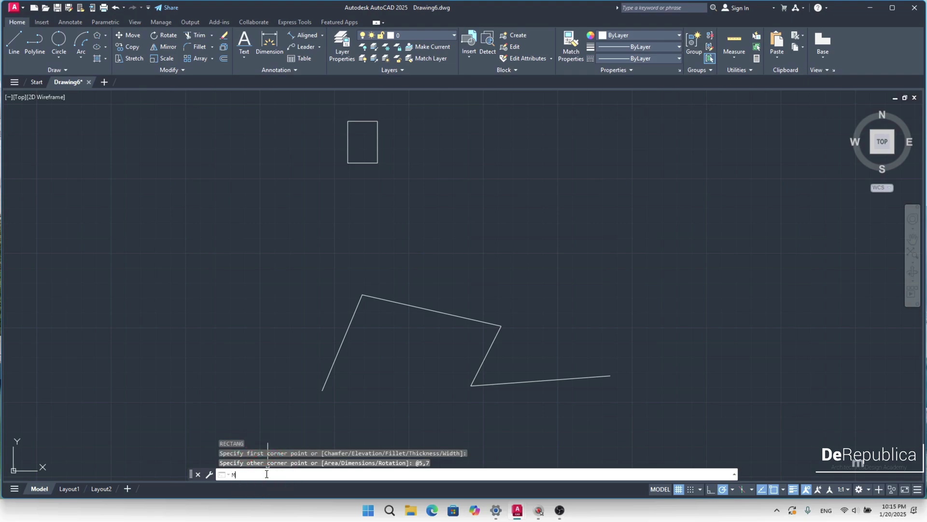
{"action": "type", "text": "OVE"}
{"action": "key", "text": "Return"}
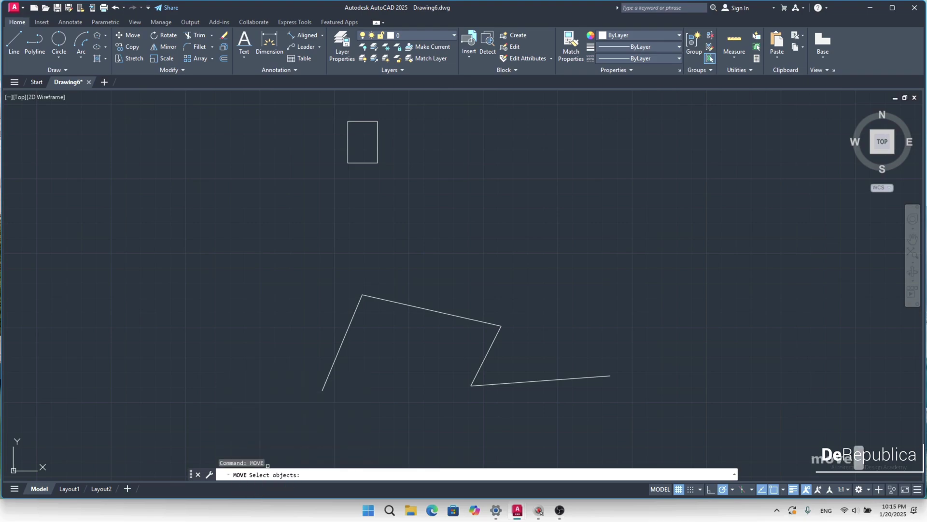
{"action": "left_click", "coordinate": [400, 178]}
{"action": "left_click", "coordinate": [370, 146]}
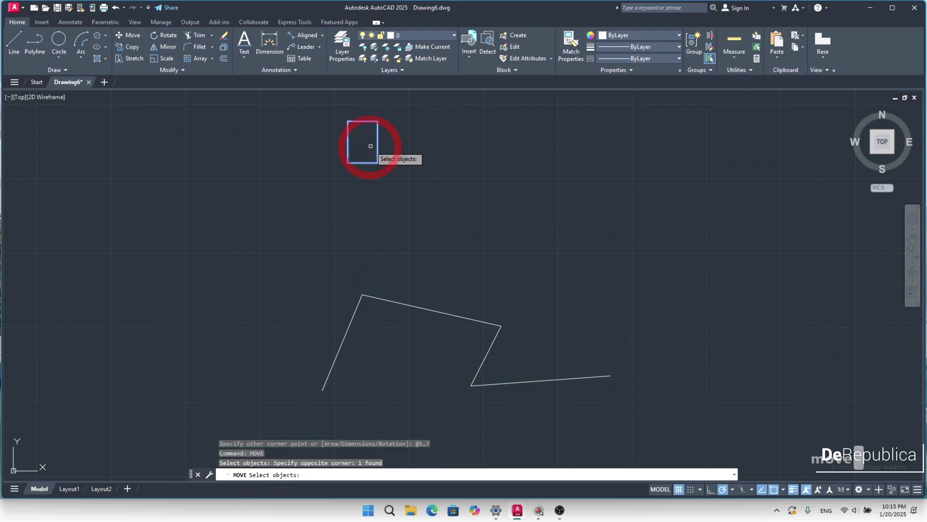
{"action": "key", "text": "Return"}
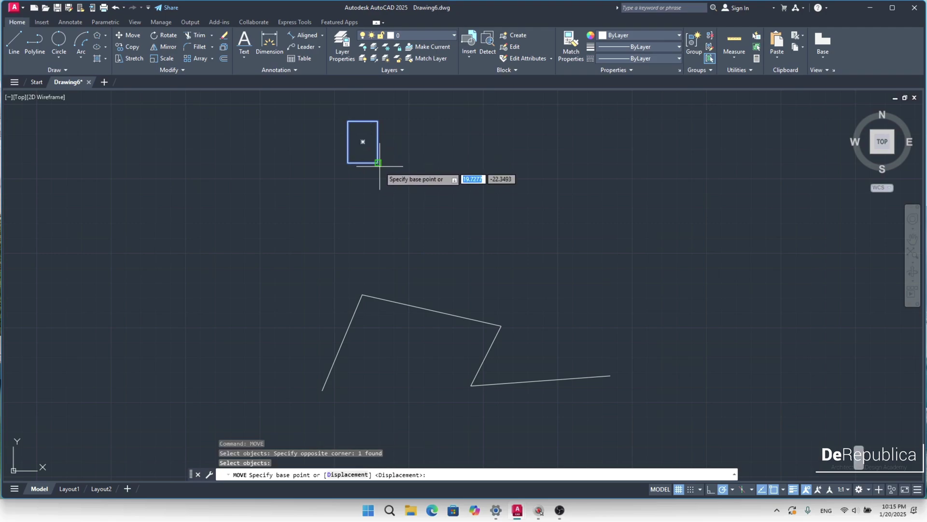
{"action": "left_click", "coordinate": [378, 177]}
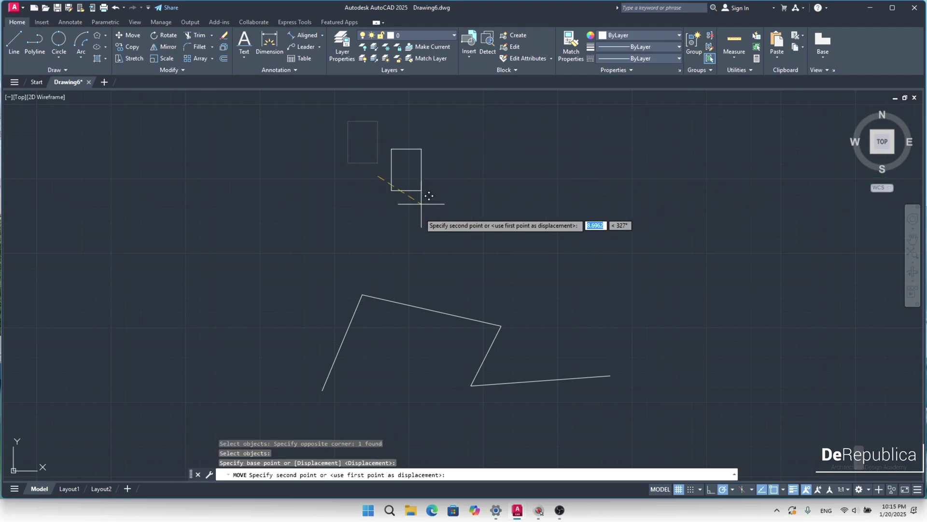
{"action": "left_click", "coordinate": [562, 228]}
{"action": "middle_click_drag", "start_coordinate": [471, 249], "coordinate": [377, 205]}
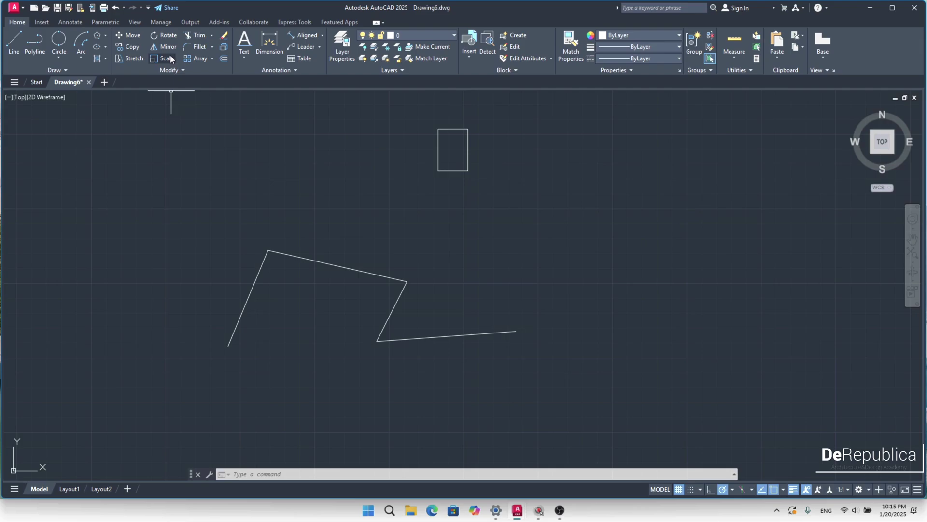
Scale the rectangle by a factor of 2 from its top corner.
{"action": "left_click", "coordinate": [260, 472]}
{"action": "type", "text": "scal"}
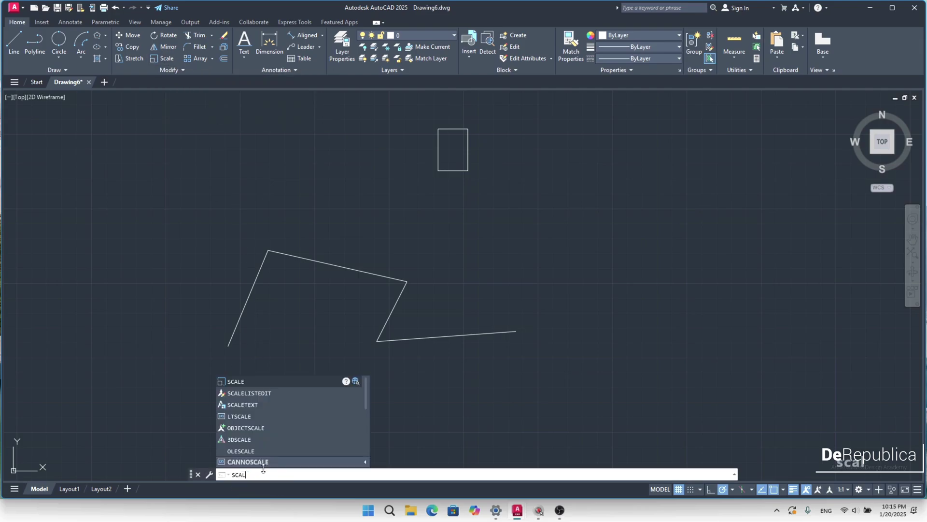
{"action": "key", "text": "Return"}
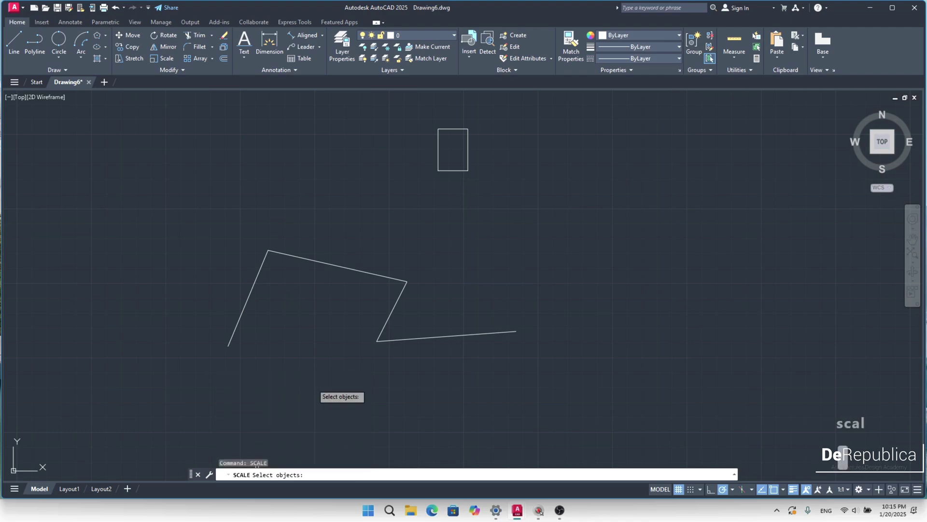
{"action": "left_click", "coordinate": [454, 191]}
{"action": "left_click", "coordinate": [429, 147]}
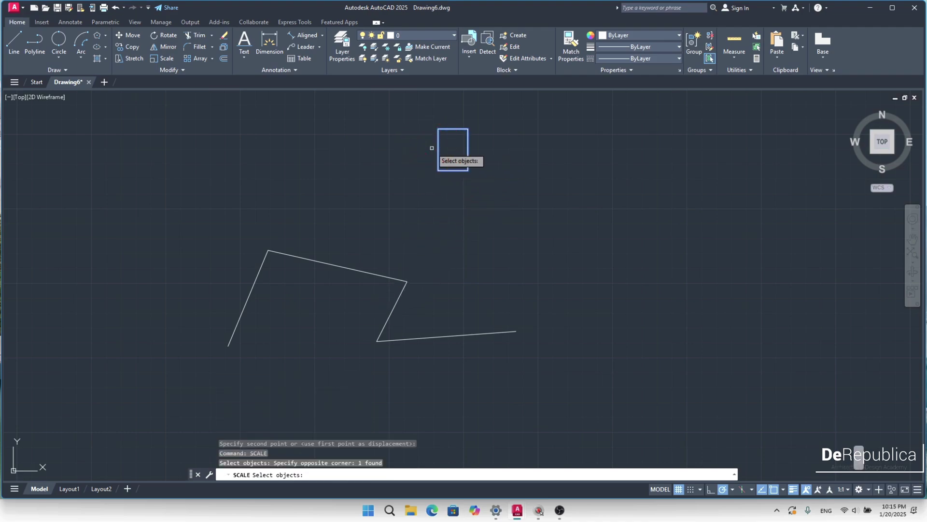
{"action": "key", "text": "Return"}
{"action": "left_click", "coordinate": [454, 150]}
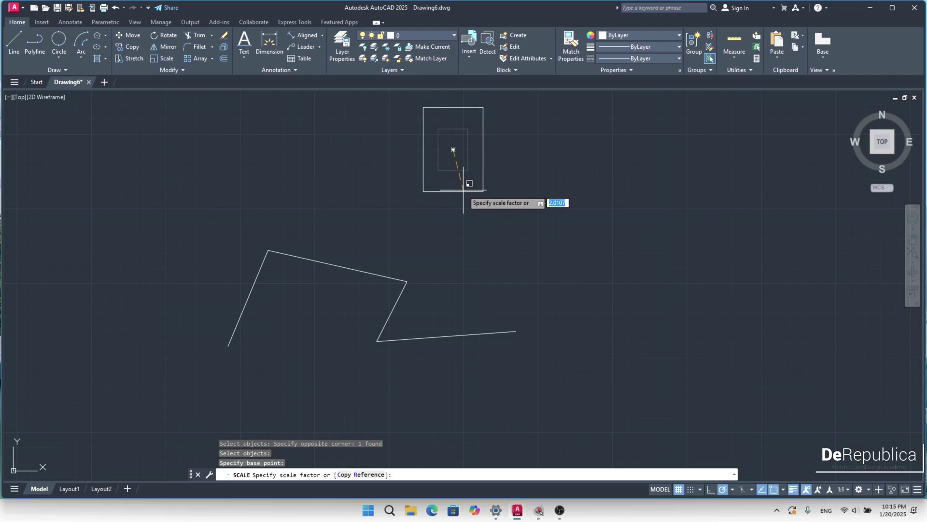
{"action": "key", "text": "Return"}
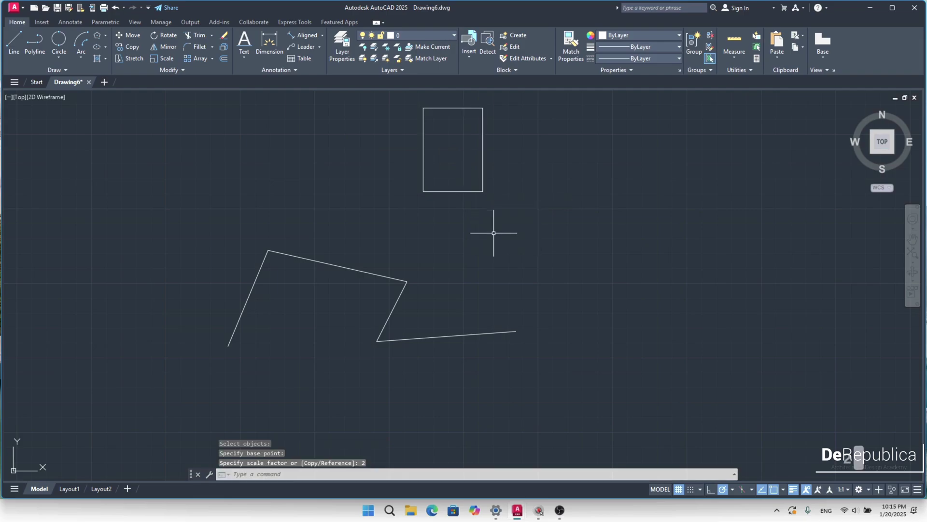
{"action": "scroll", "coordinate": [528, 203], "scroll_direction": "down", "scroll_amount": 2}
Toggle the status-bar grid off, on, and off again to leave a plain background.
{"action": "scroll", "coordinate": [489, 266], "scroll_direction": "down", "scroll_amount": 4}
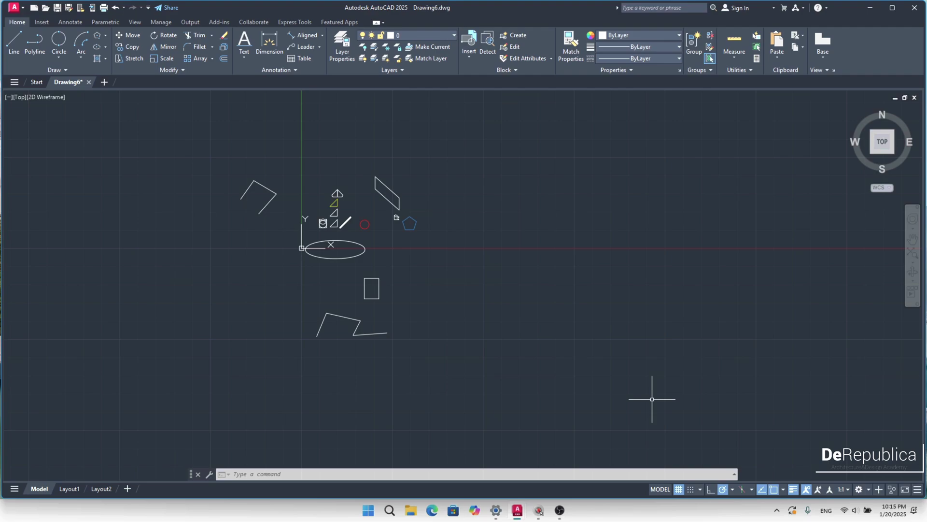
{"action": "left_click", "coordinate": [679, 489]}
{"action": "left_click", "coordinate": [679, 489]}
{"action": "left_click", "coordinate": [680, 489]}
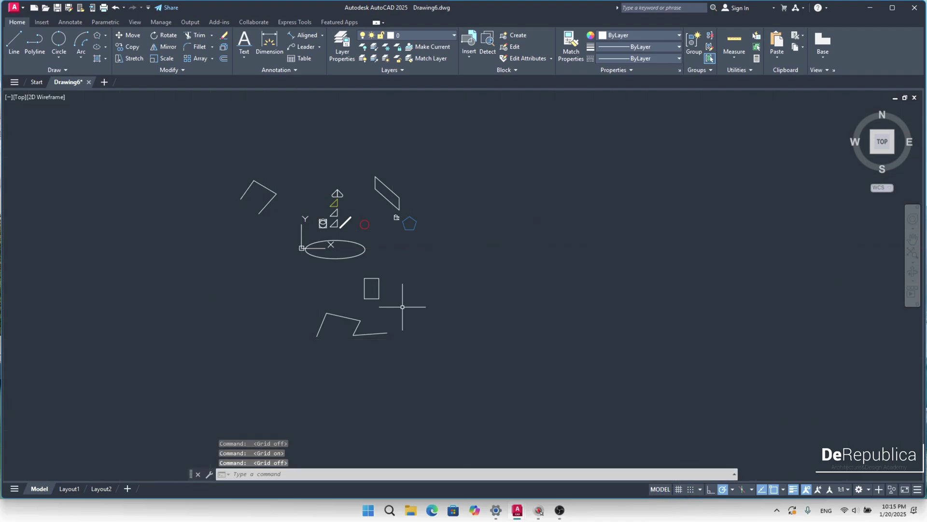
{"action": "scroll", "coordinate": [406, 309], "scroll_direction": "up", "scroll_amount": 2}
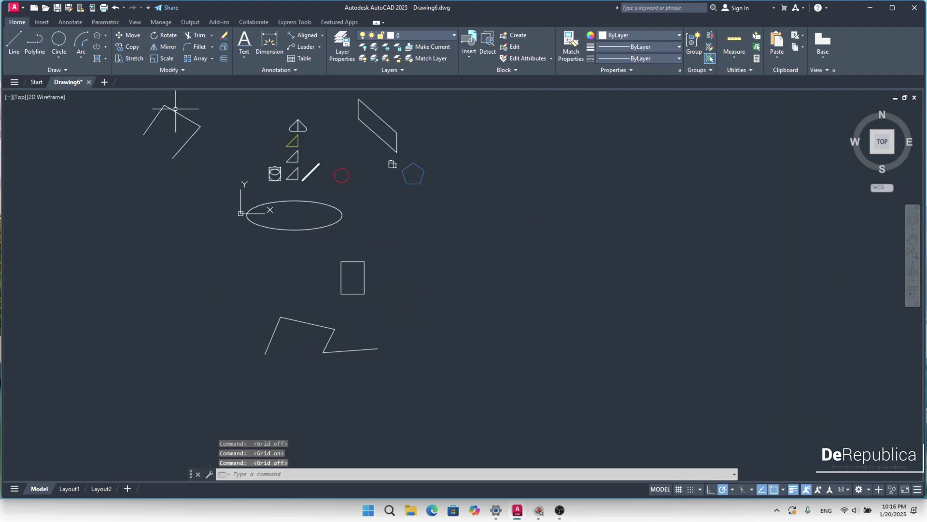
Turn on Ortho and draw stepped line segments going down, right, down and left.
{"action": "left_click", "coordinate": [709, 491]}
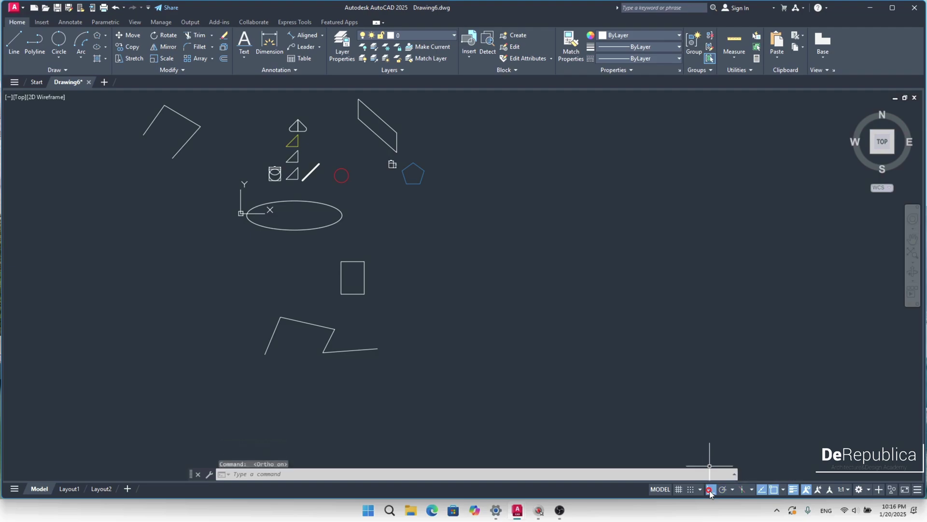
{"action": "left_click", "coordinate": [19, 39]}
{"action": "left_click", "coordinate": [550, 187]}
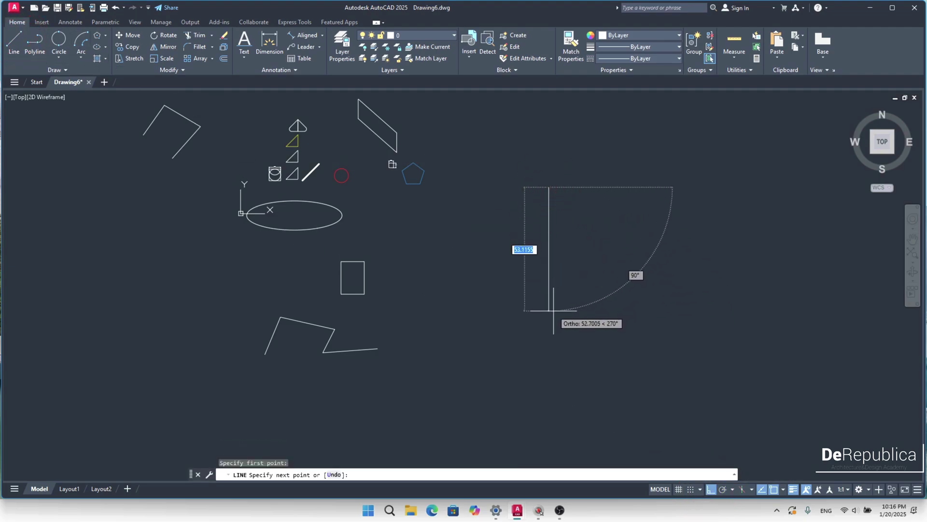
{"action": "left_click", "coordinate": [552, 310]}
{"action": "left_click", "coordinate": [680, 312]}
{"action": "left_click", "coordinate": [681, 409]}
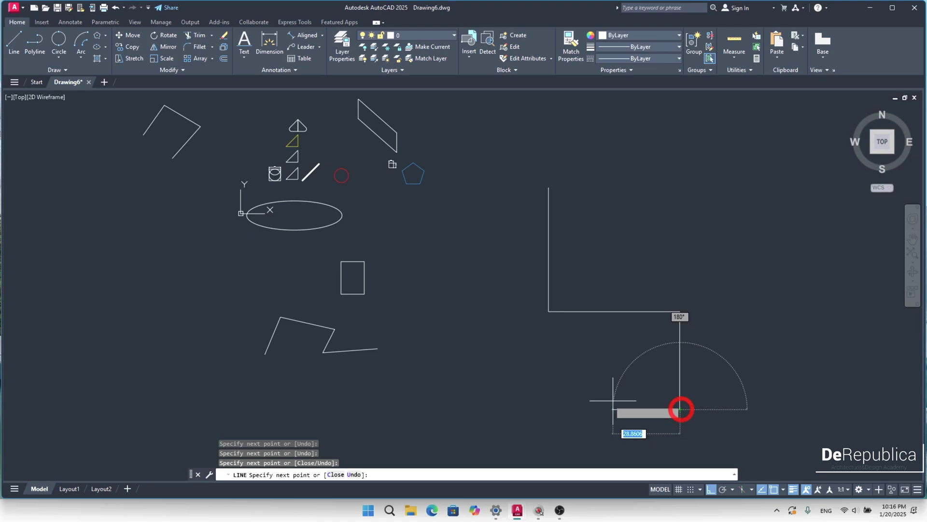
{"action": "left_click", "coordinate": [559, 408]}
Continue the outline with segments down, left, up and right, then finish it.
{"action": "middle_click_drag", "start_coordinate": [560, 408], "coordinate": [550, 297]}
{"action": "left_click", "coordinate": [543, 380]}
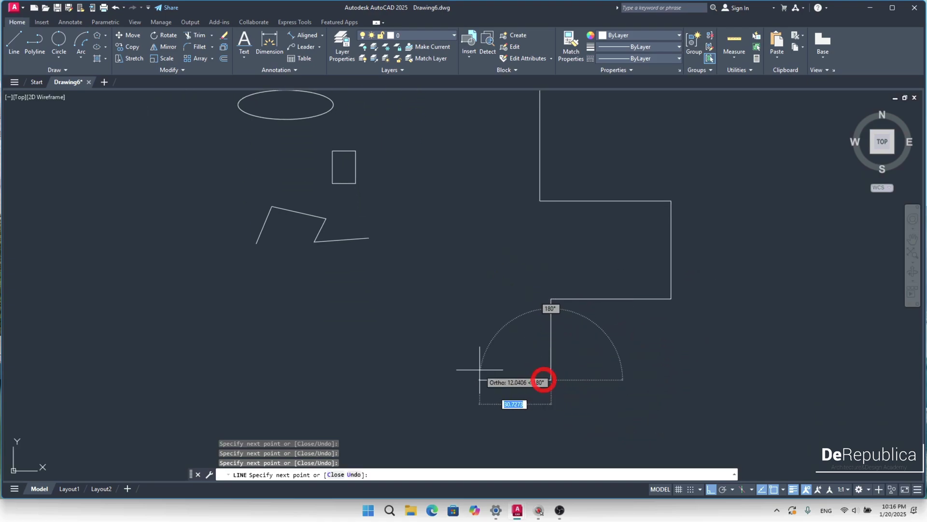
{"action": "left_click", "coordinate": [470, 370]}
{"action": "left_click", "coordinate": [480, 261]}
{"action": "left_click", "coordinate": [571, 262]}
{"action": "key", "text": "Return"}
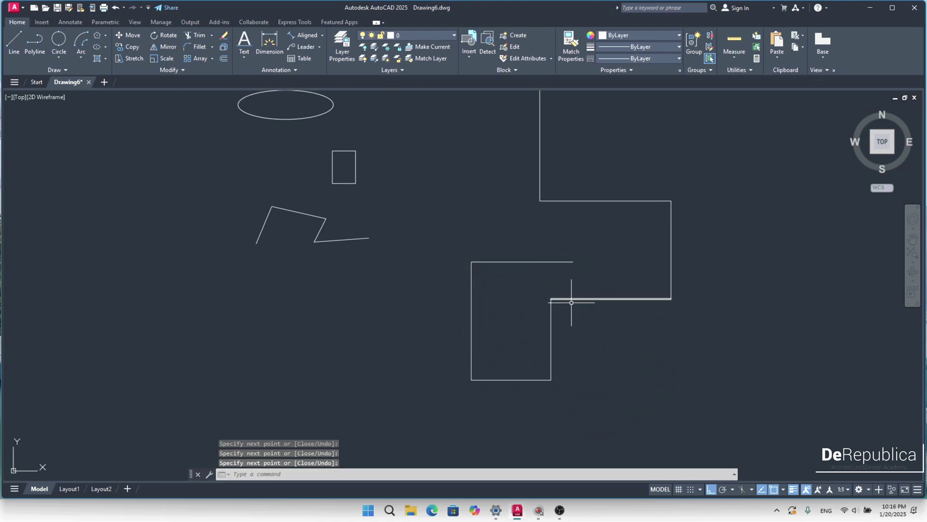
{"action": "scroll", "coordinate": [541, 302], "scroll_direction": "down", "scroll_amount": 2}
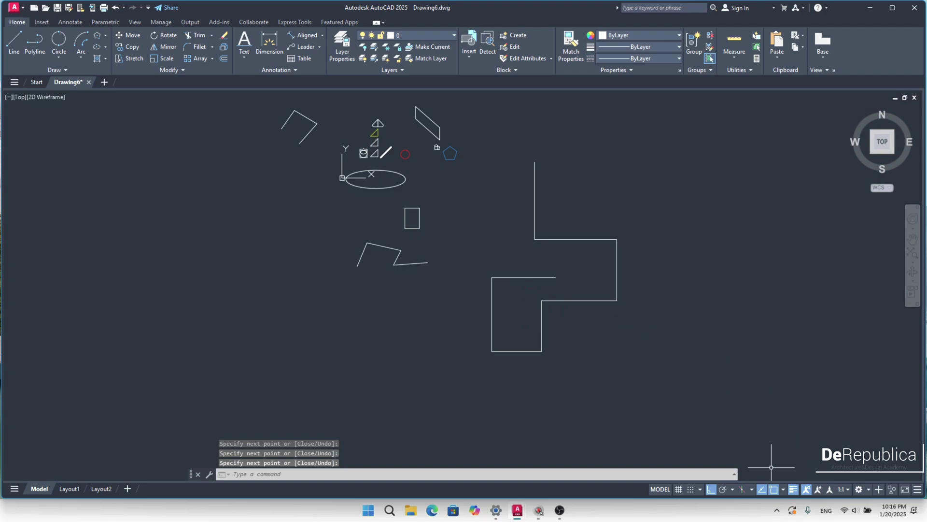
Review the object snap modes in the status-bar list.
{"action": "left_click", "coordinate": [783, 490]}
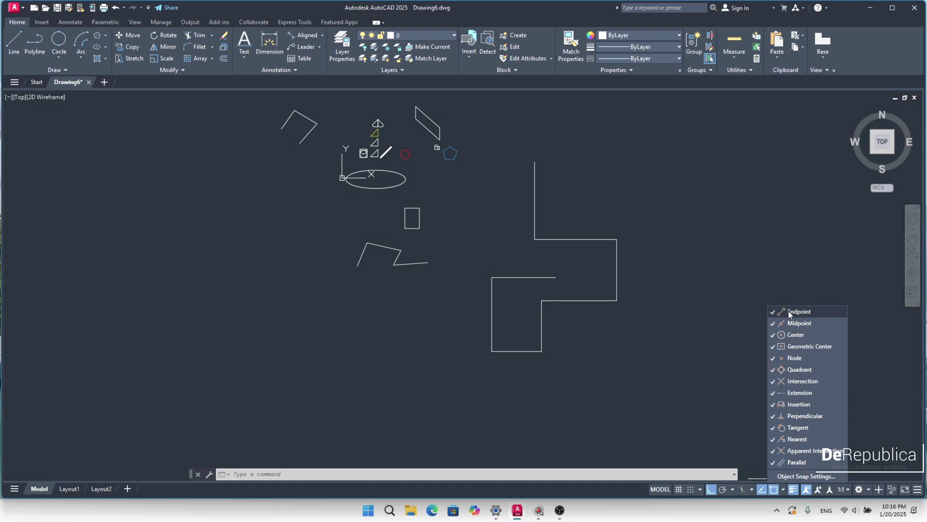
{"action": "left_click", "coordinate": [652, 246]}
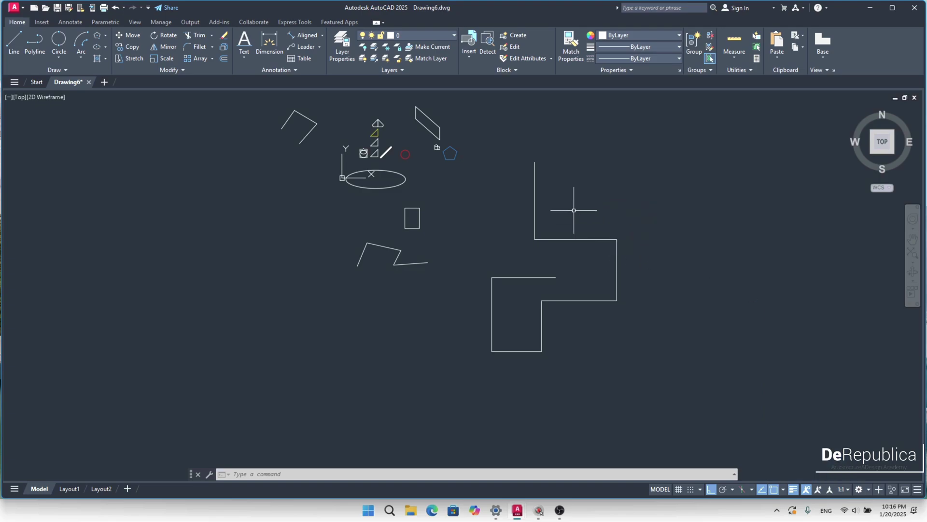
{"action": "left_click", "coordinate": [784, 490]}
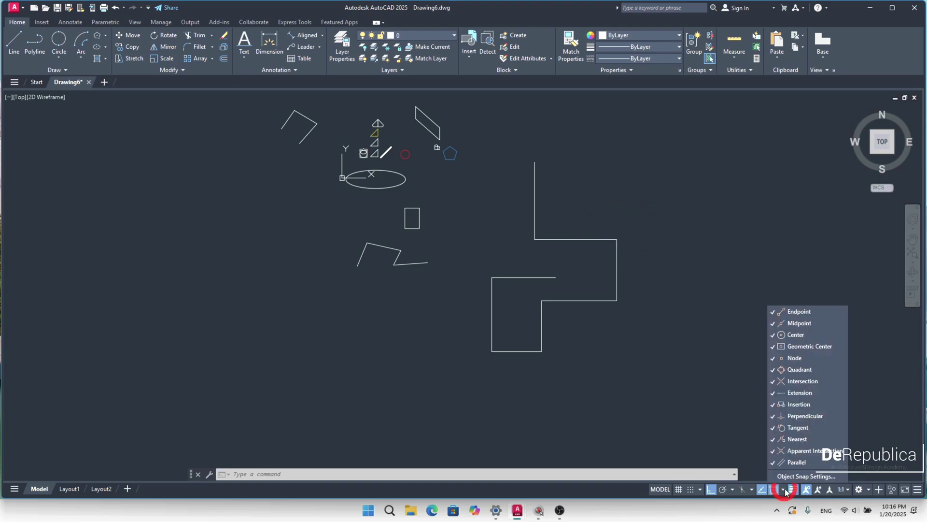
{"action": "left_click", "coordinate": [792, 335]}
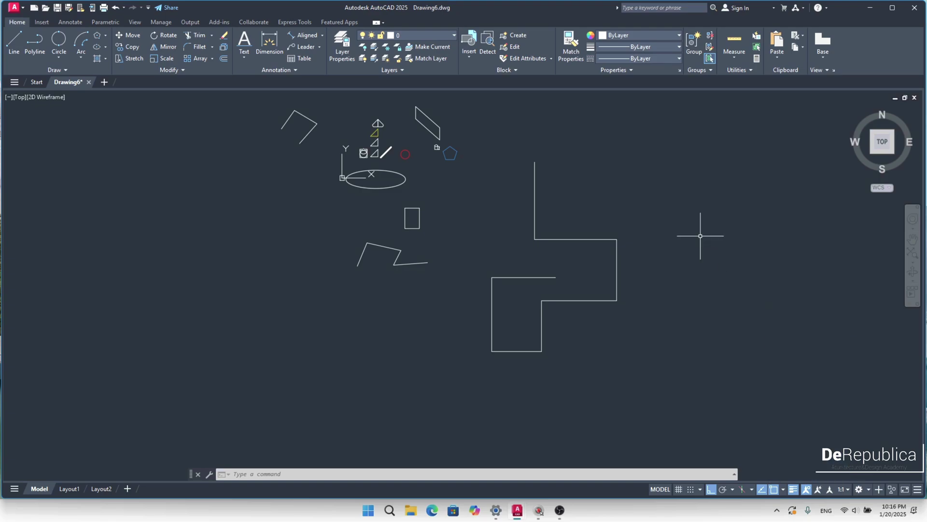
Draw a short vertical line up from the upper horizontal edge's midpoint.
{"action": "left_click", "coordinate": [14, 40]}
{"action": "scroll", "coordinate": [571, 201], "scroll_direction": "up", "scroll_amount": 2}
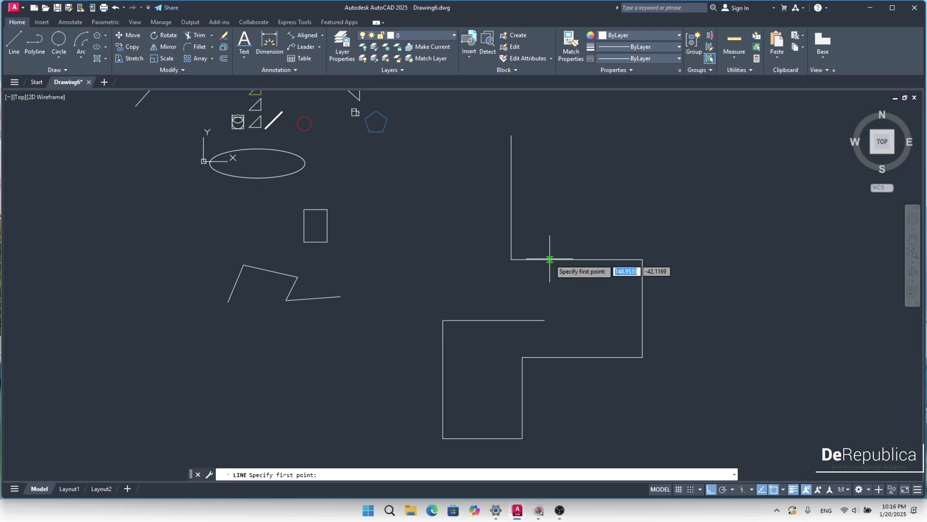
{"action": "left_click", "coordinate": [577, 259]}
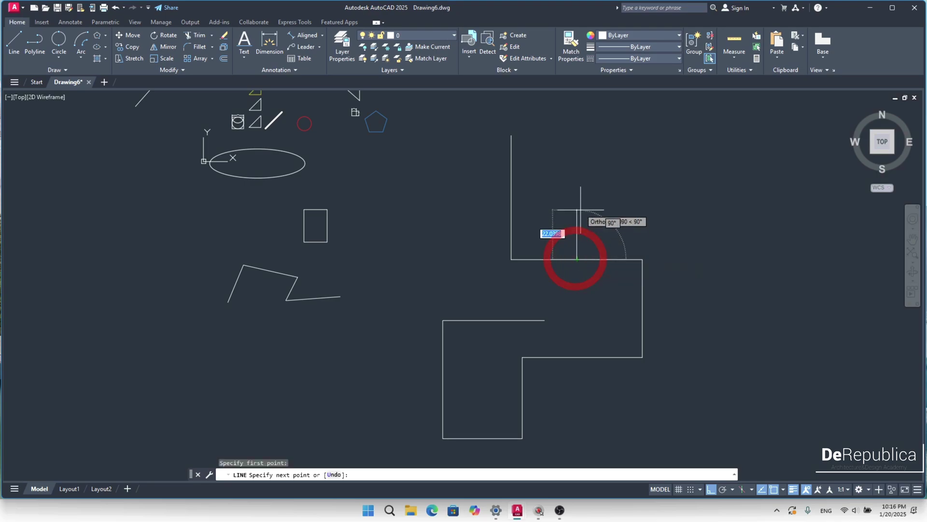
{"action": "left_click", "coordinate": [577, 208]}
{"action": "key", "text": "Return"}
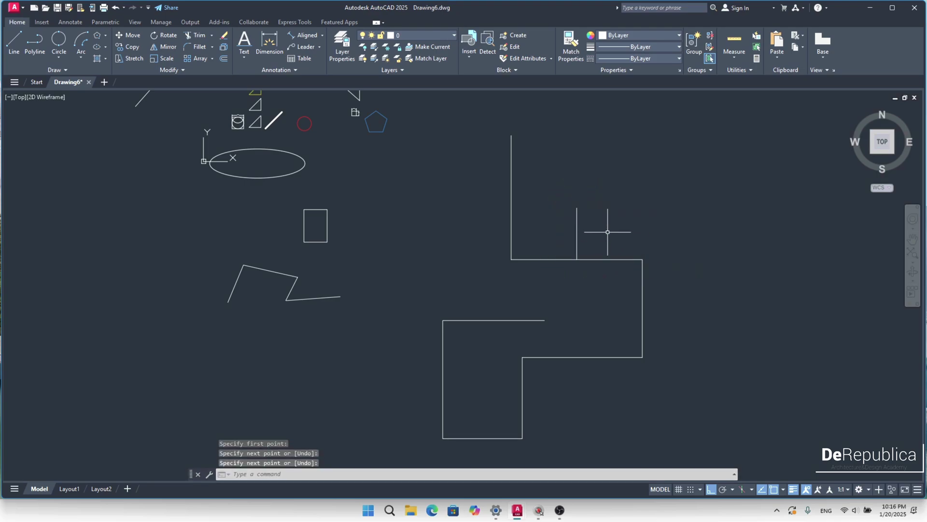
{"action": "left_click", "coordinate": [783, 489]}
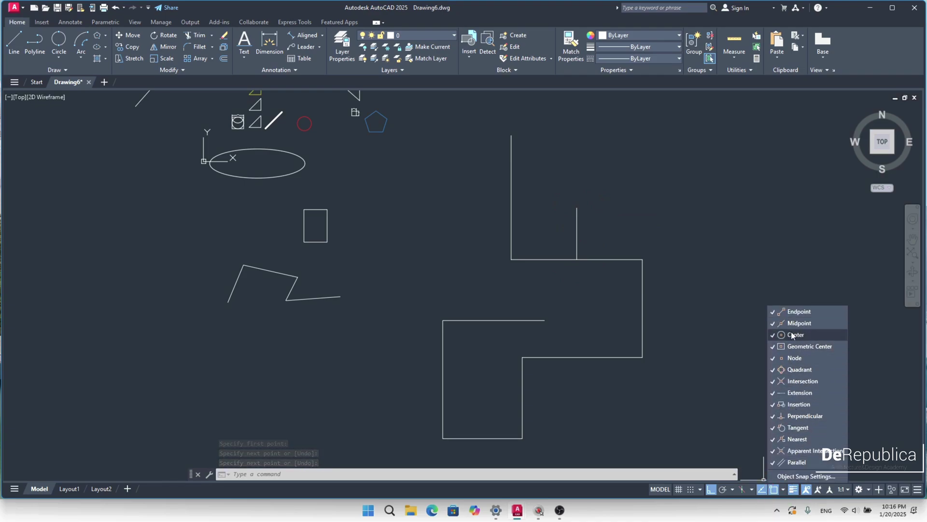
{"action": "key", "text": "Escape"}
{"action": "key", "text": "Escape"}
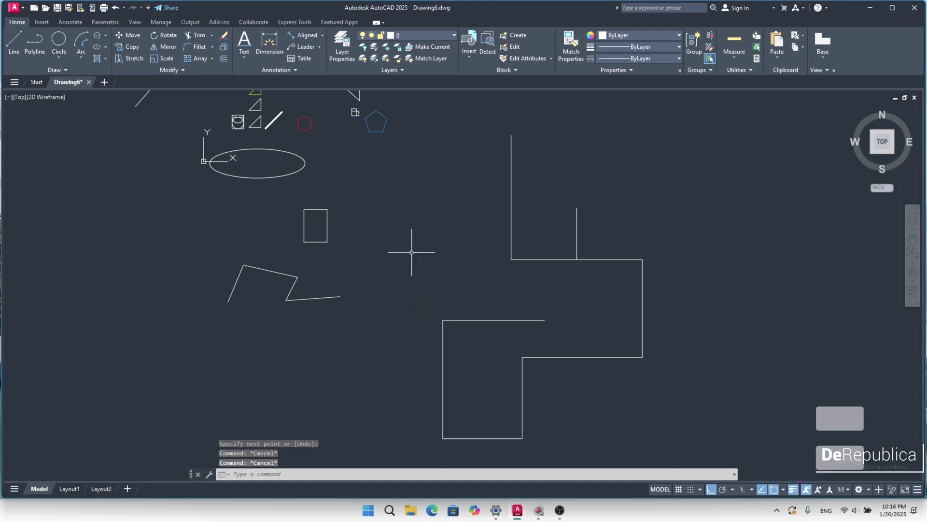
Snap a line to the red circle's centre and extend it above the circle's top.
{"action": "scroll", "coordinate": [304, 121], "scroll_direction": "up", "scroll_amount": 8}
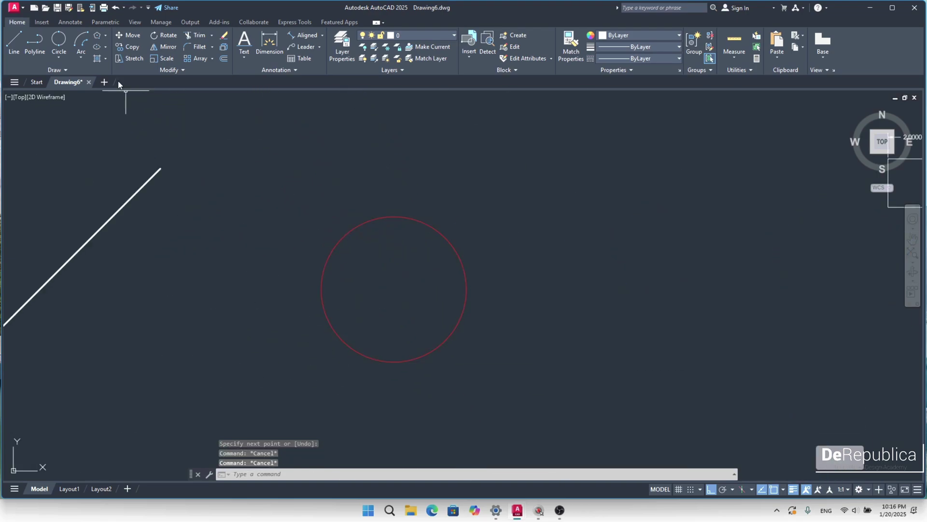
{"action": "left_click", "coordinate": [14, 41]}
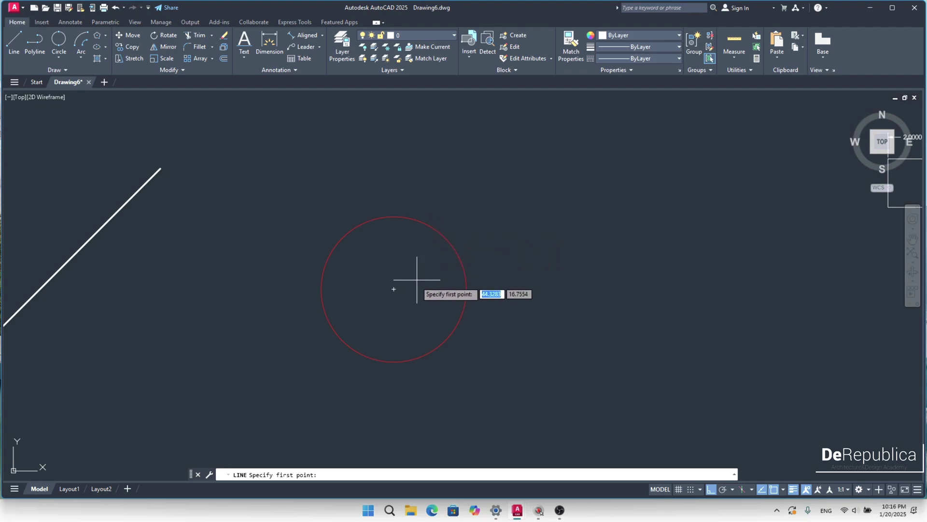
{"action": "left_click", "coordinate": [394, 289]}
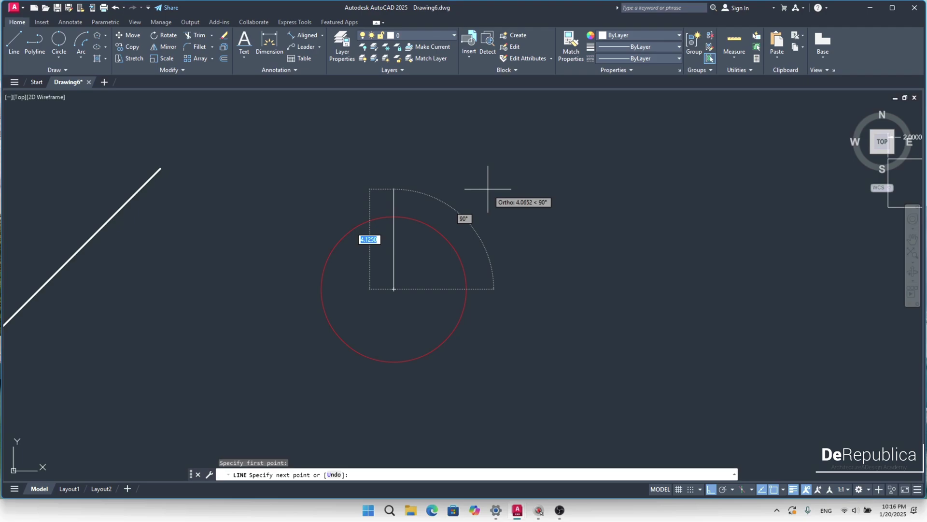
{"action": "left_click", "coordinate": [465, 167]}
{"action": "key", "text": "Return"}
{"action": "scroll", "coordinate": [410, 275], "scroll_direction": "down", "scroll_amount": 6}
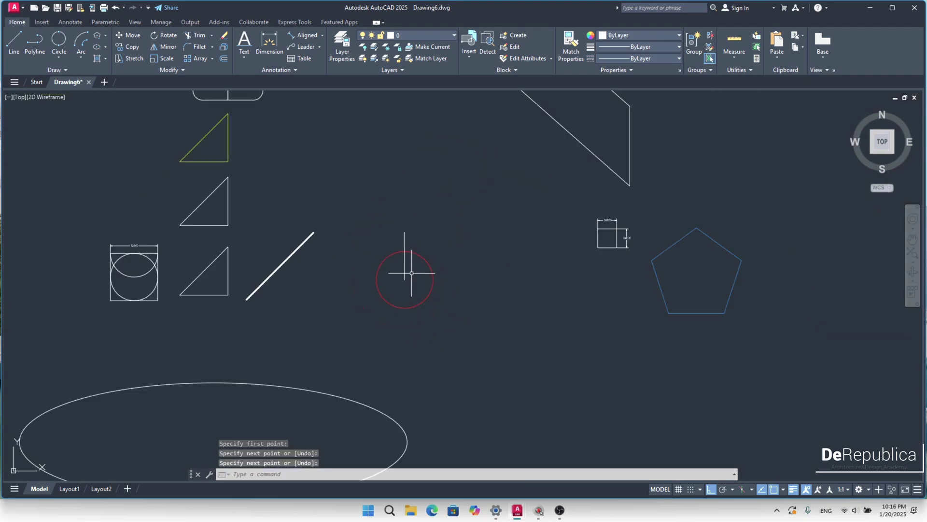
{"action": "scroll", "coordinate": [411, 274], "scroll_direction": "down", "scroll_amount": 5}
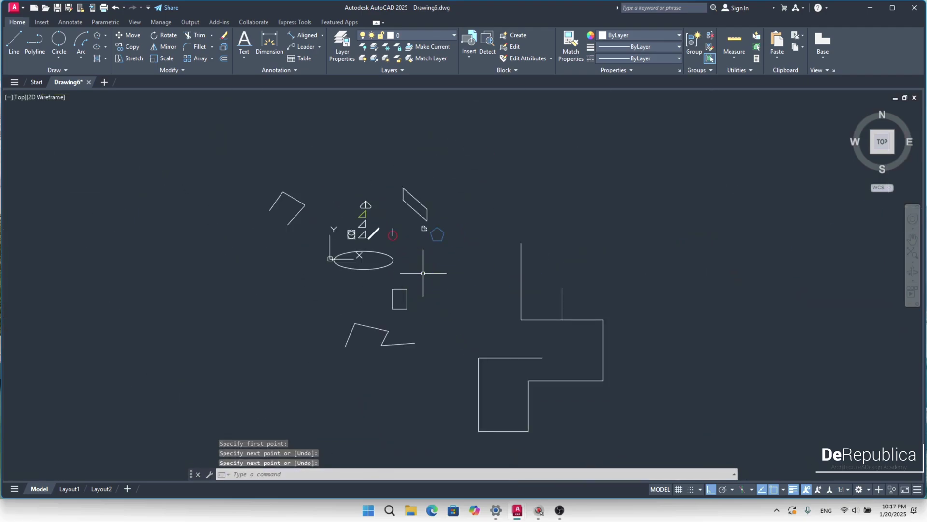